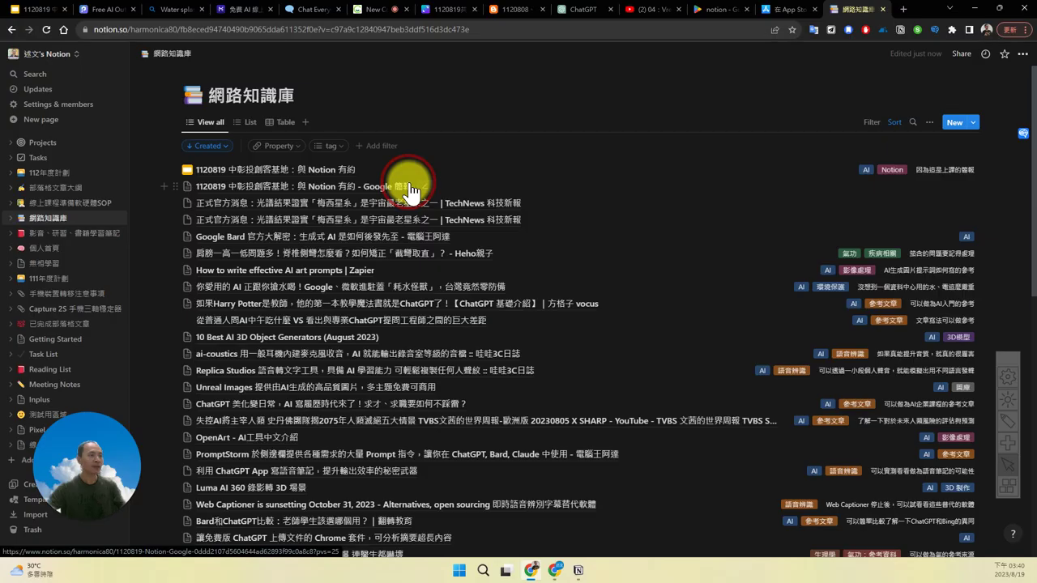
# Delete both duplicate TechNews 科技新報 entries about 梅西星系 from the 網路知識庫 list.
pyautogui.click(859, 247)
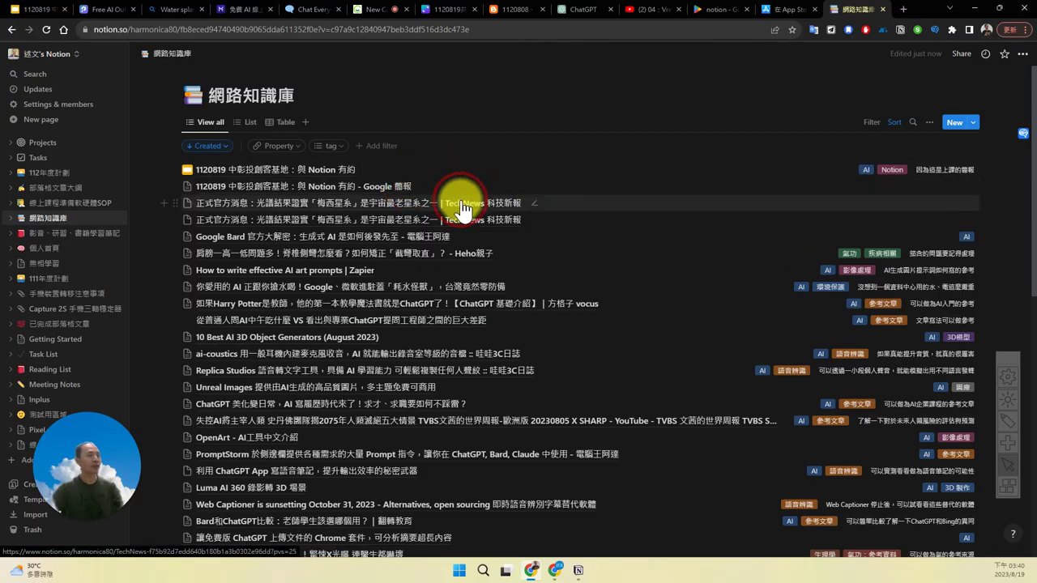
pyautogui.click(171, 204)
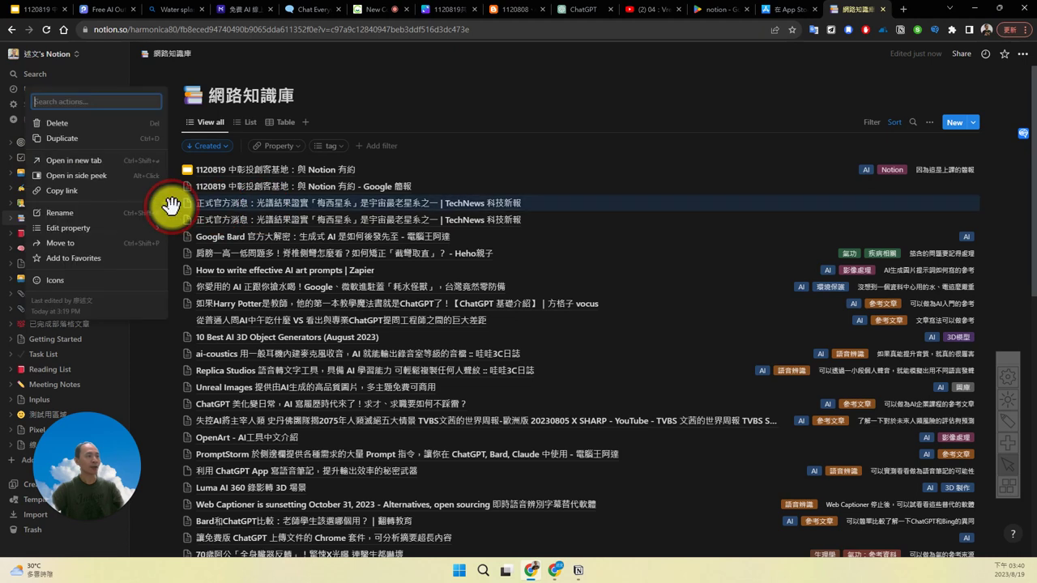
pyautogui.click(124, 123)
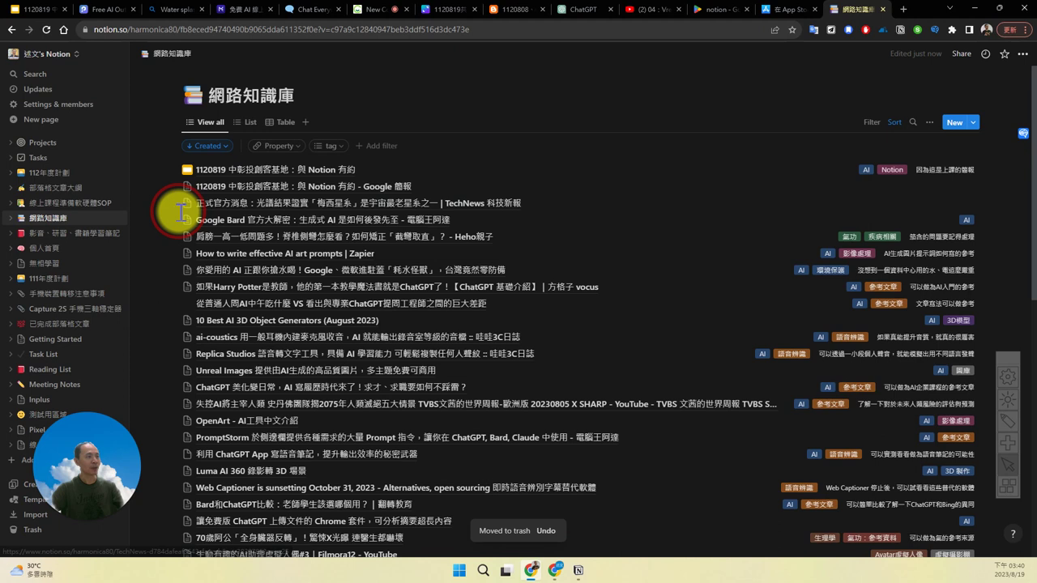
pyautogui.click(174, 204)
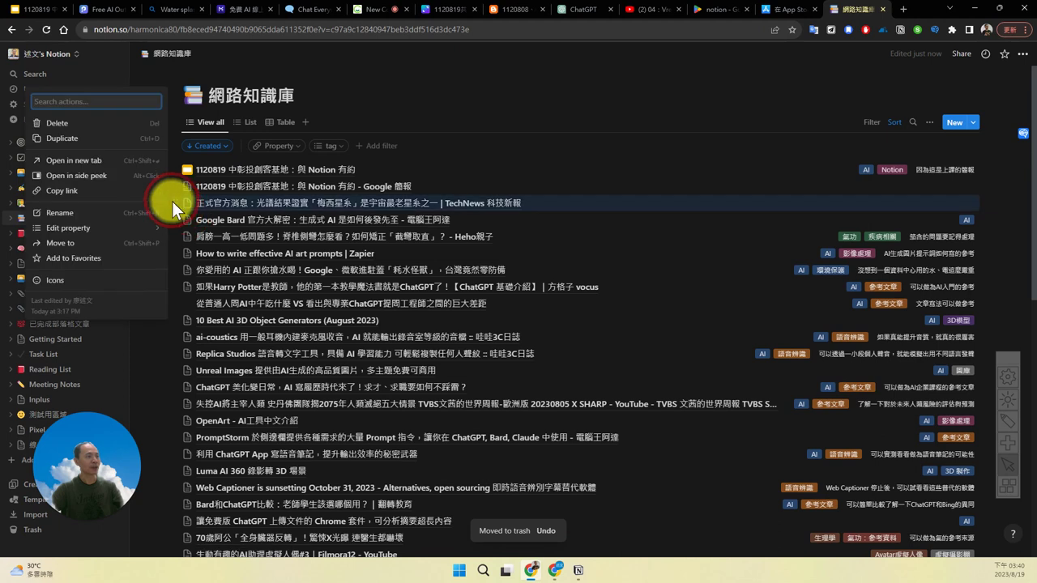
pyautogui.click(123, 123)
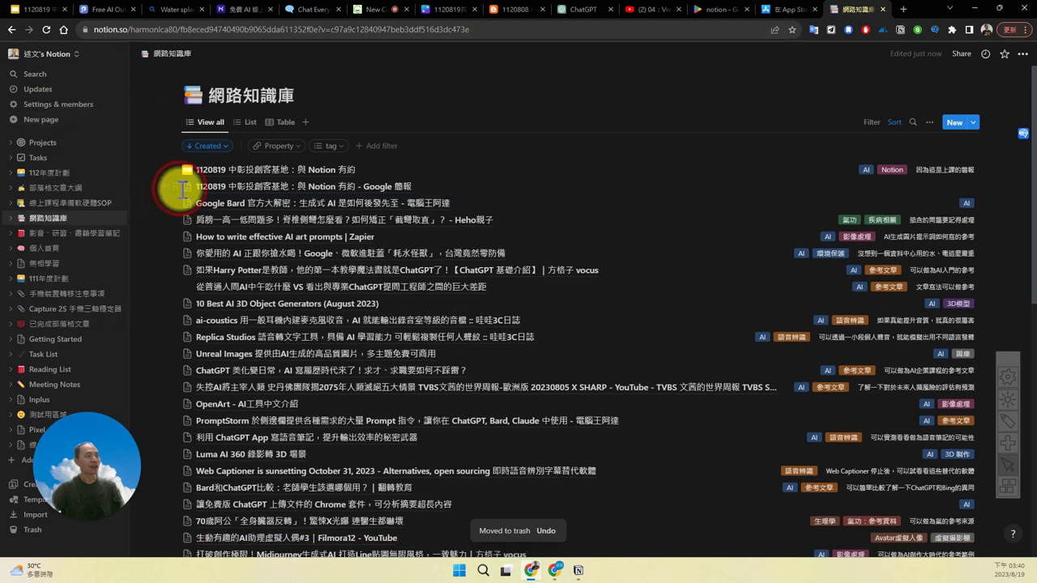
# Delete the two 1120819 中彰投創客基地：與 Notion 有約 entries from the 網路知識庫 list.
pyautogui.click(176, 192)
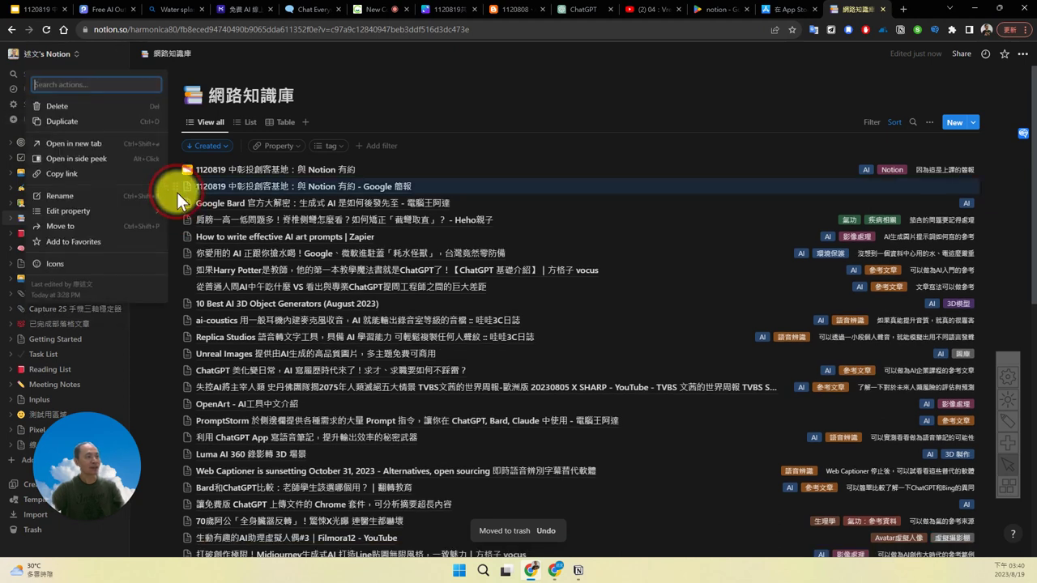
pyautogui.click(138, 109)
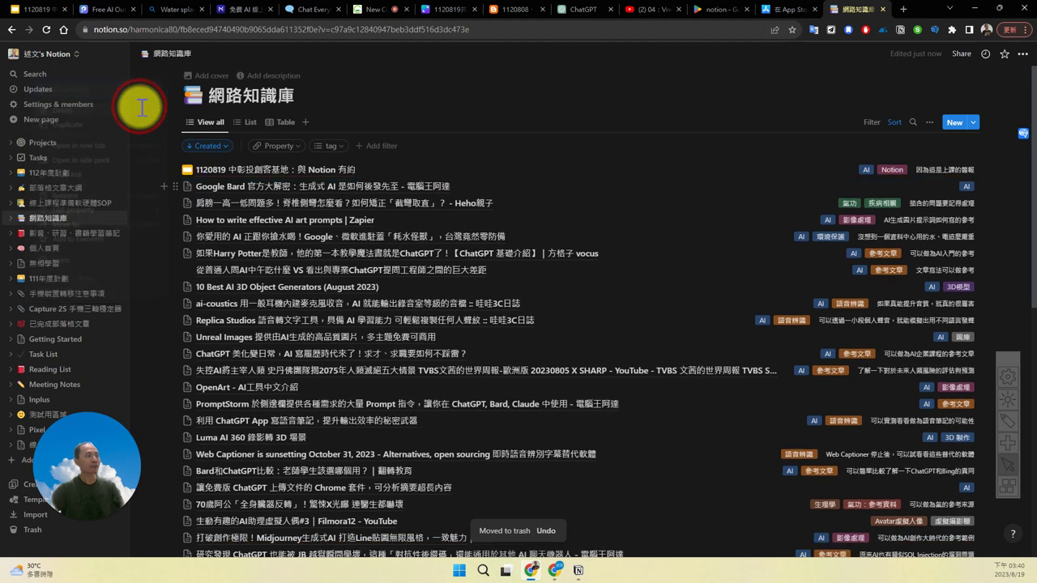
pyautogui.click(166, 167)
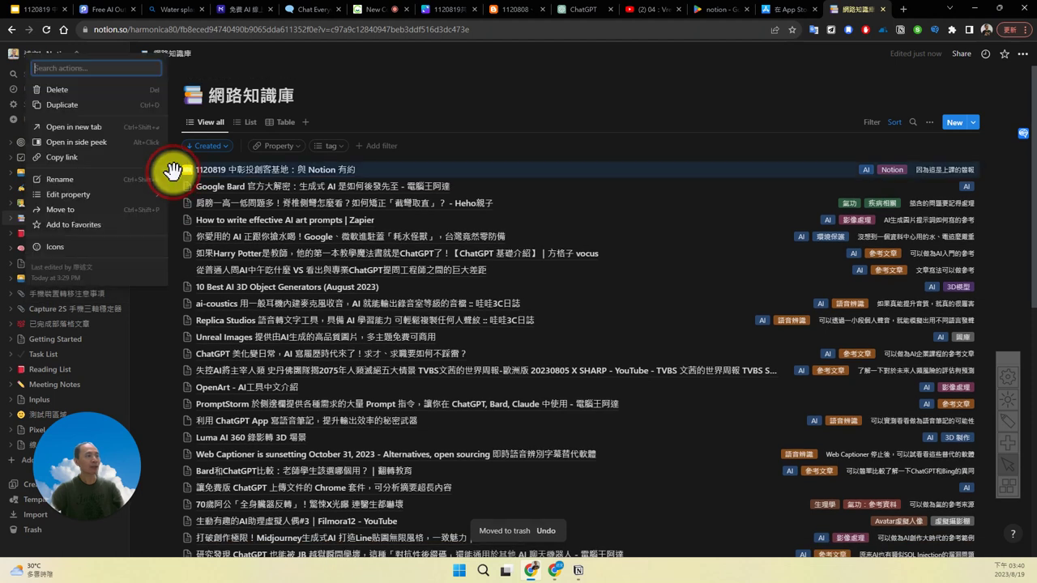
pyautogui.click(139, 91)
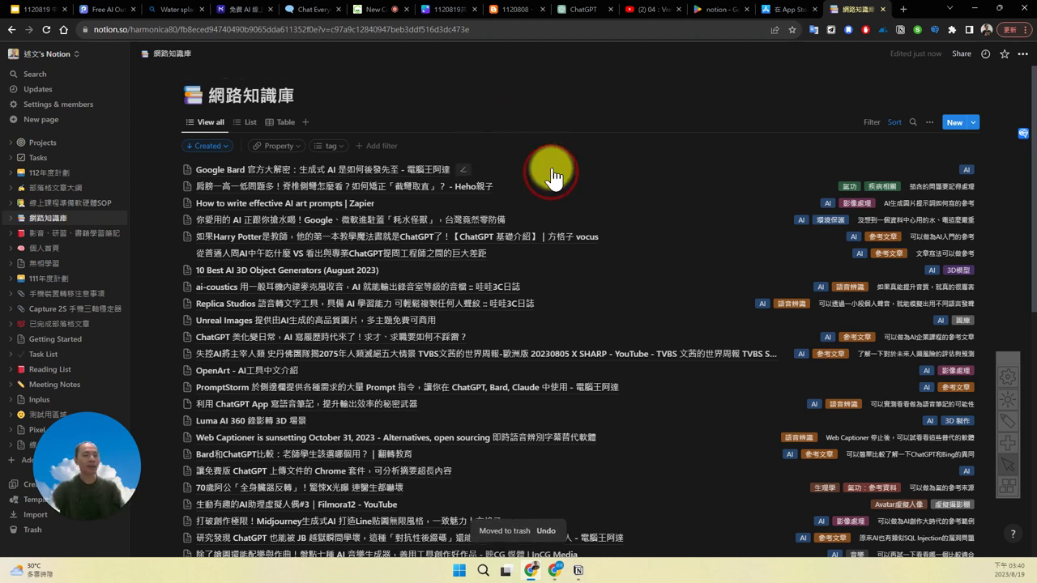
# Switch to the other browser window with the empty 網路知識庫 table and rename its Name column to 名稱.
pyautogui.click(553, 569)
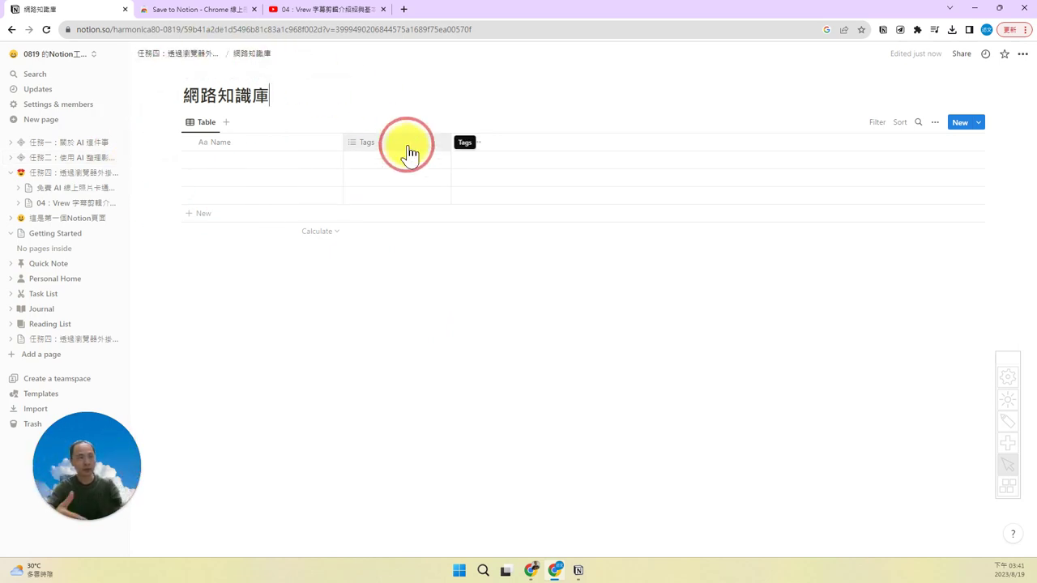
pyautogui.moveTo(409, 152); pyautogui.dragTo(281, 133)
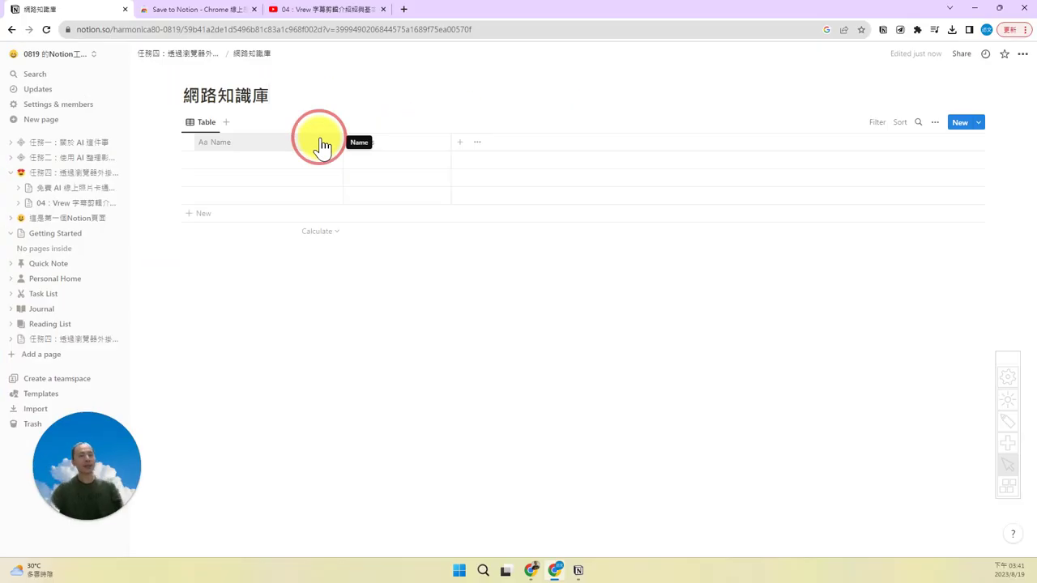
pyautogui.click(287, 146)
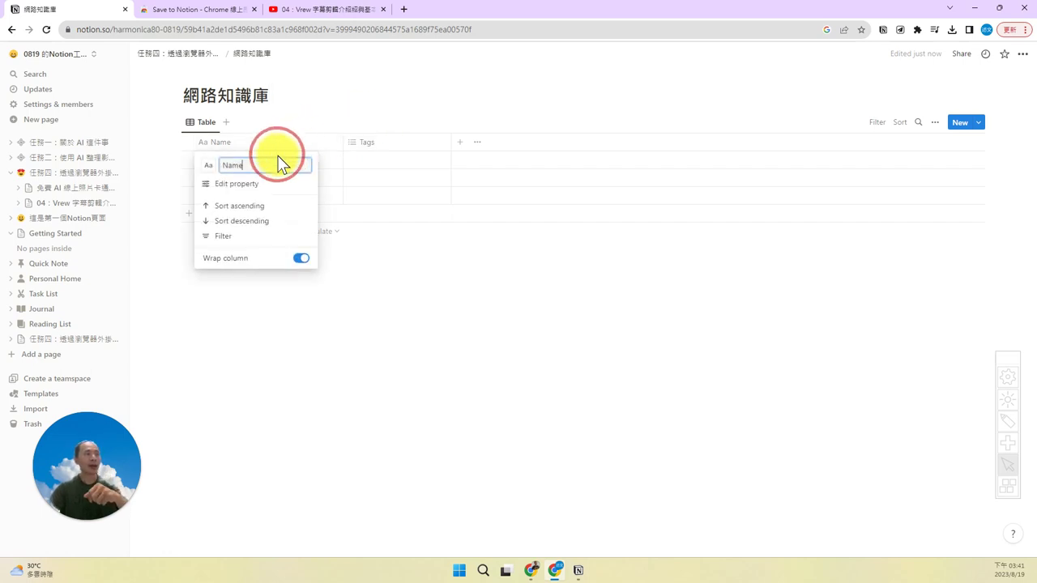
pyautogui.moveTo(262, 167); pyautogui.dragTo(211, 172)
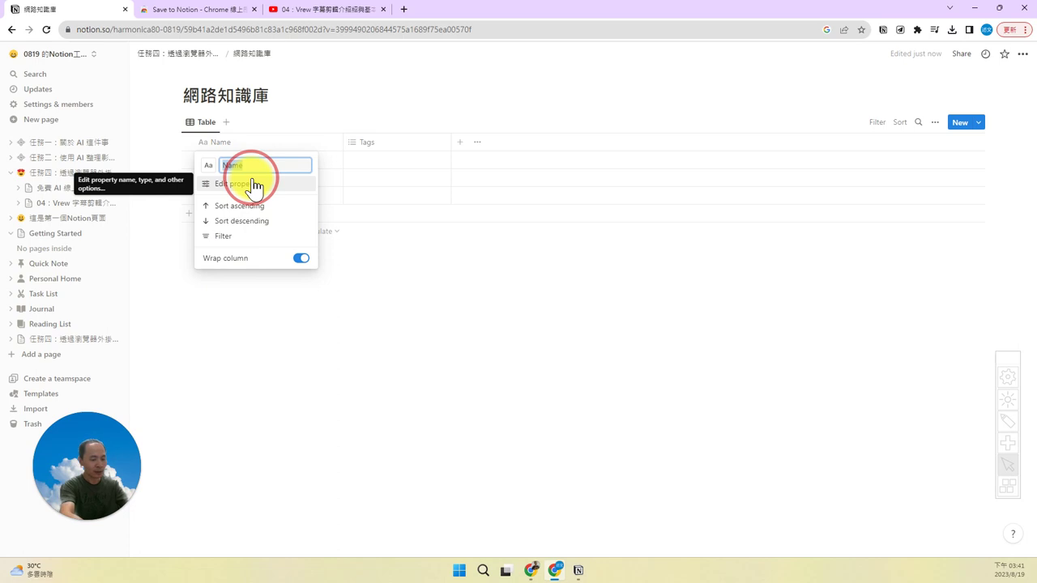
pyautogui.write('文章')
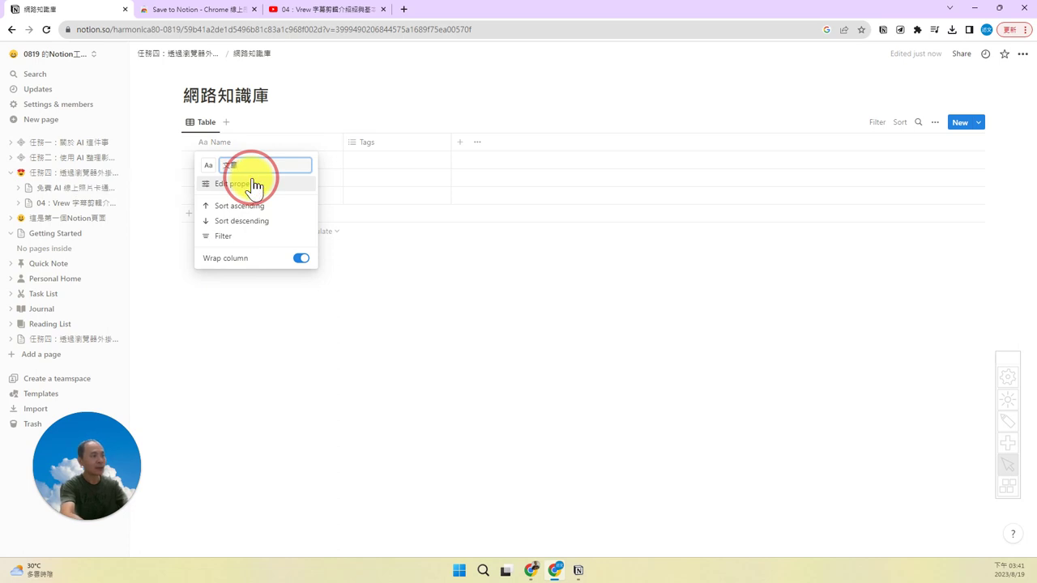
pyautogui.click(253, 186)
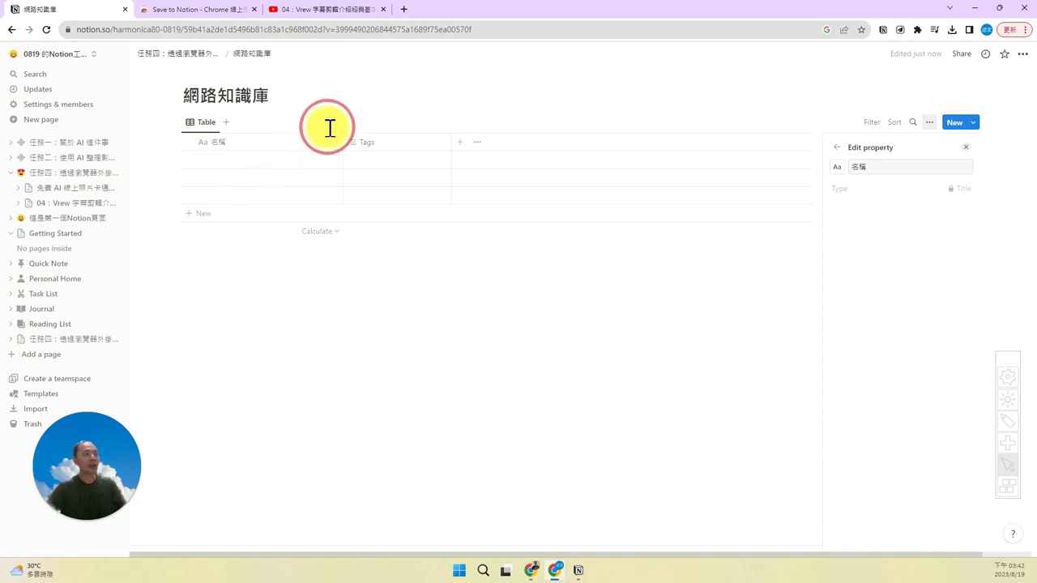
pyautogui.click(380, 154)
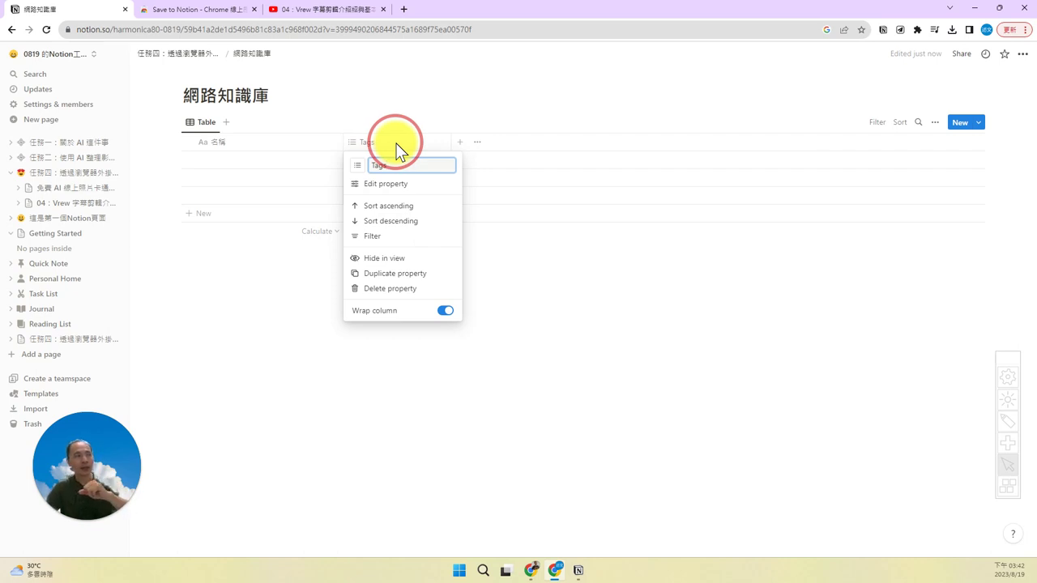
pyautogui.press('BackSpace')
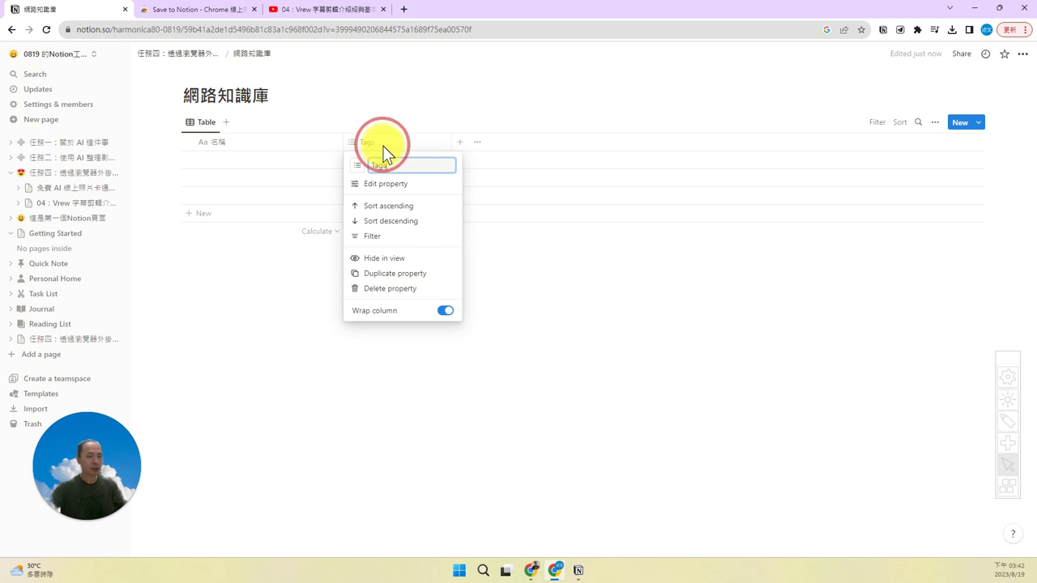
pyautogui.write('Tags')
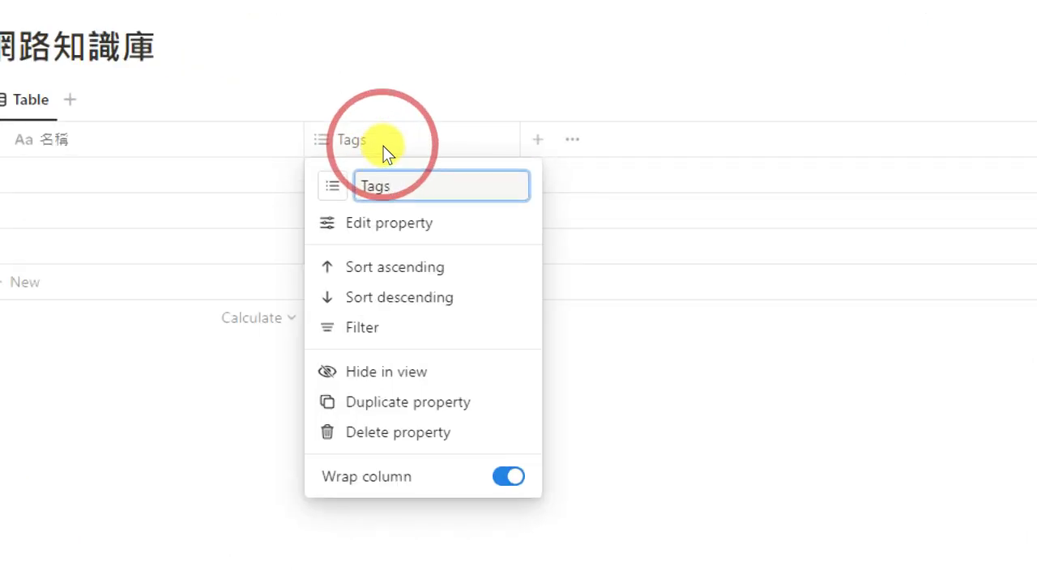
pyautogui.doubleClick(379, 187)
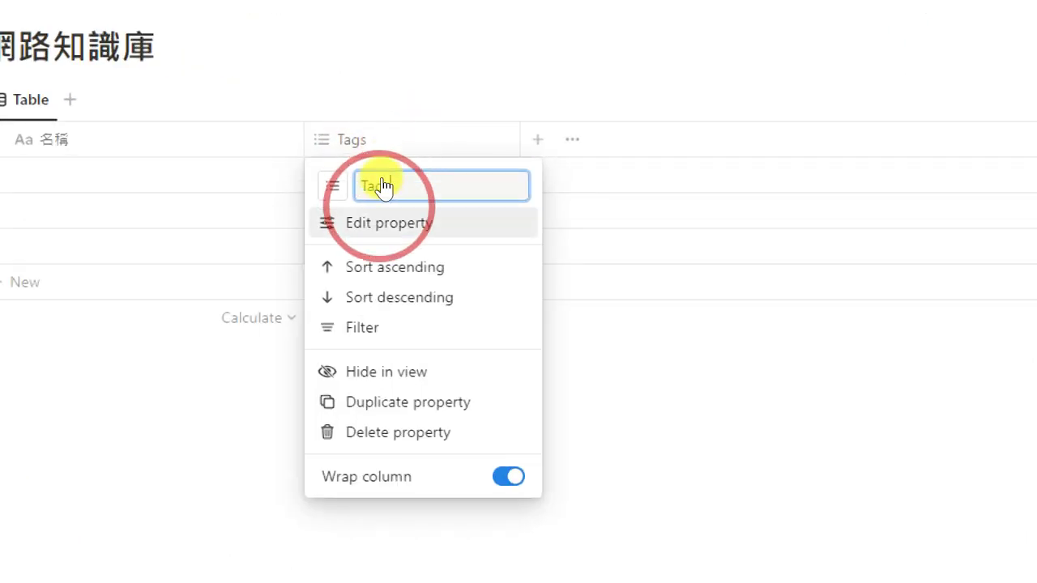
pyautogui.press('BackSpace')
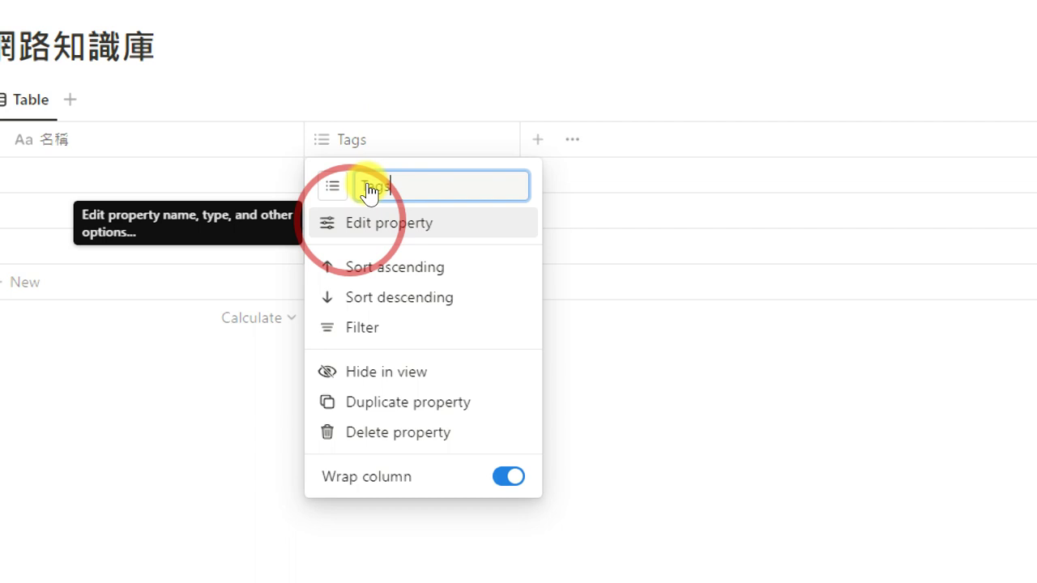
pyautogui.press('Escape')
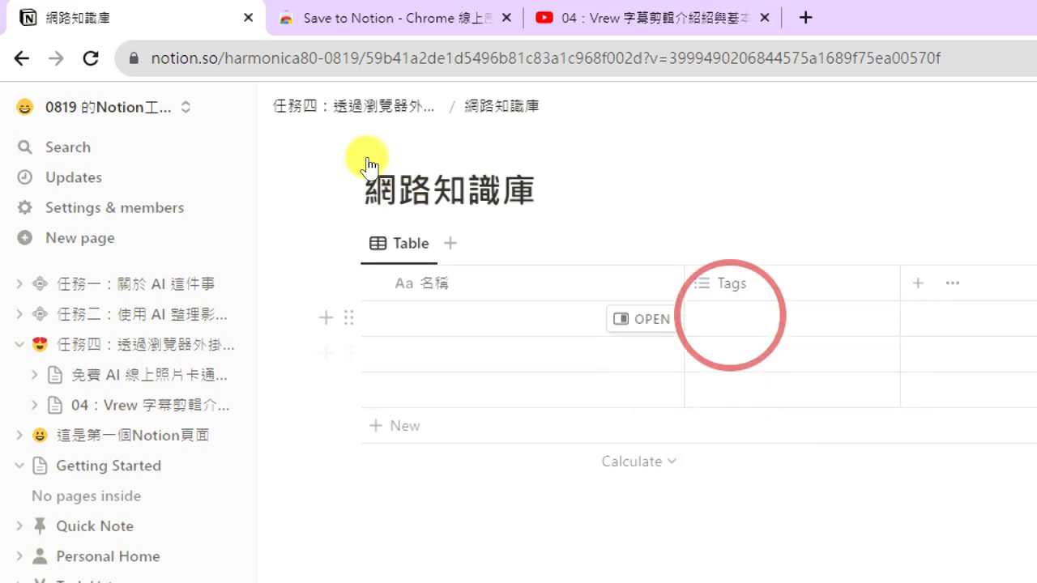
# Edit the Tags property to add a multi-select option named AI, and look at that option's colour choices.
pyautogui.click(720, 283)
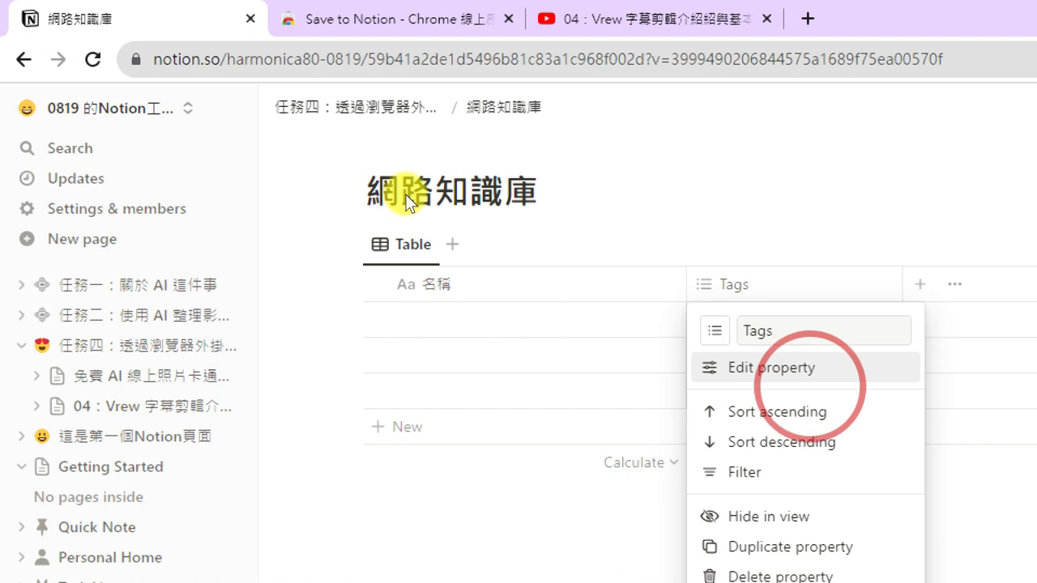
pyautogui.press('Escape')
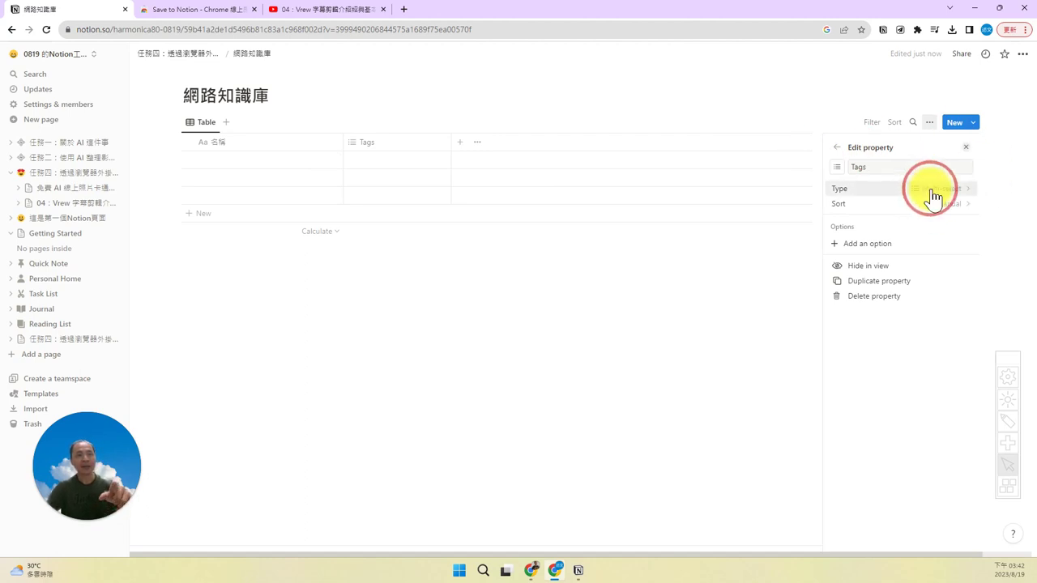
pyautogui.click(879, 246)
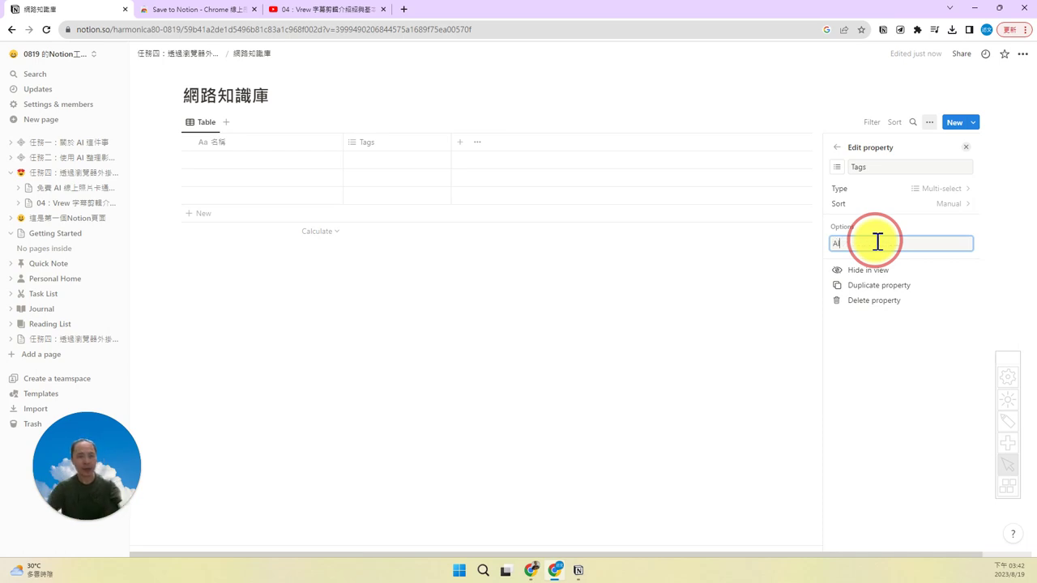
pyautogui.press('Return')
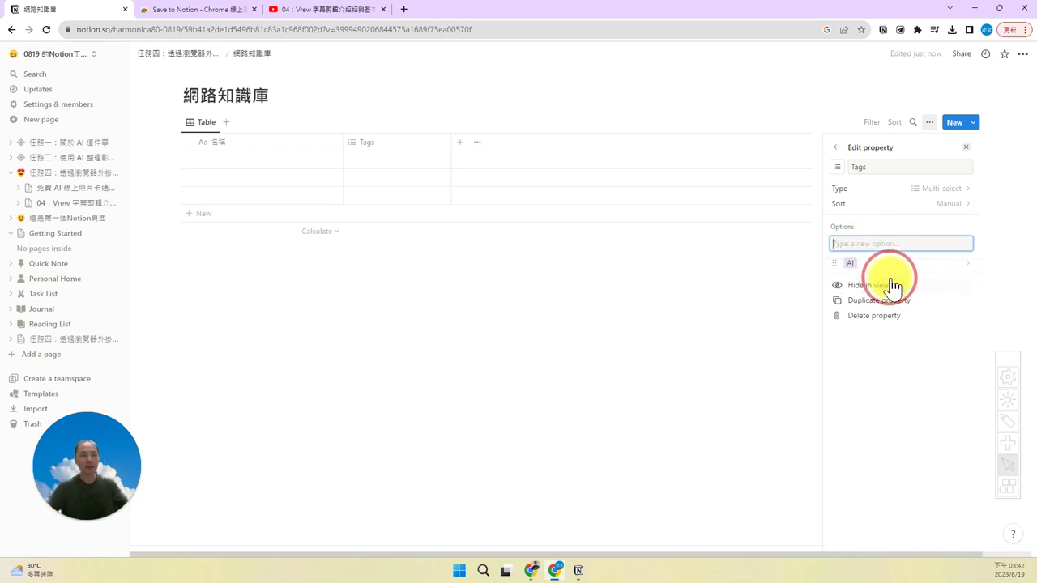
pyautogui.click(972, 265)
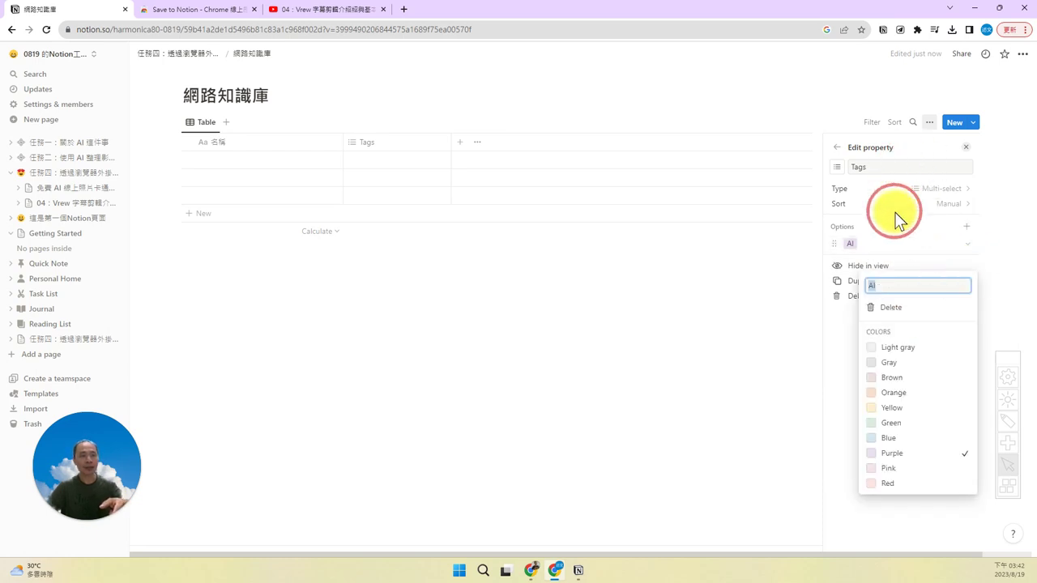
pyautogui.click(973, 233)
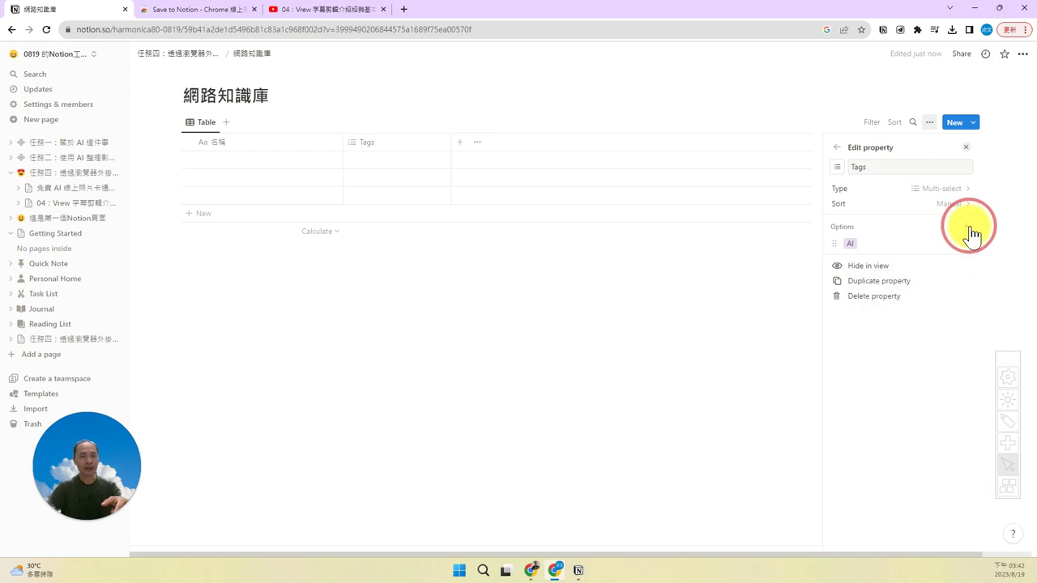
# Add the options Notion, 影像處 and 影片剪輯 to the Tags property, and close its settings.
pyautogui.click(971, 227)
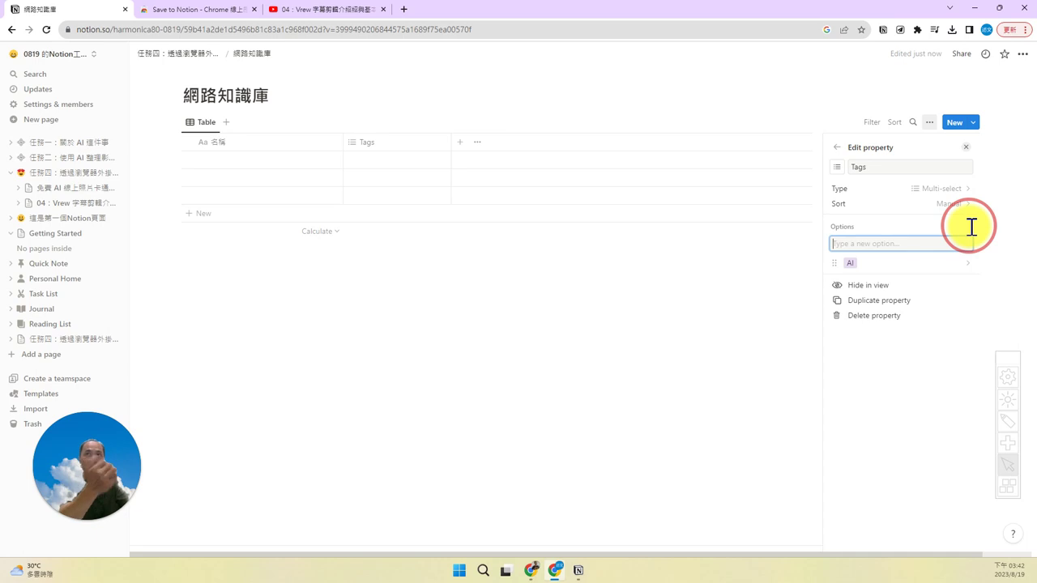
pyautogui.press('Return')
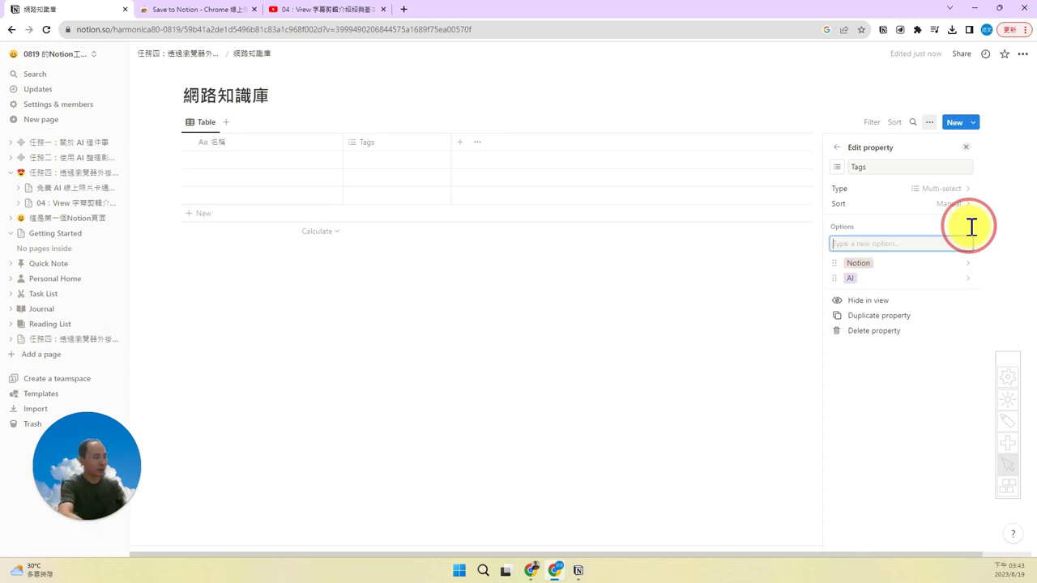
pyautogui.write('影像處')
pyautogui.press('Return')
pyautogui.write('影片')
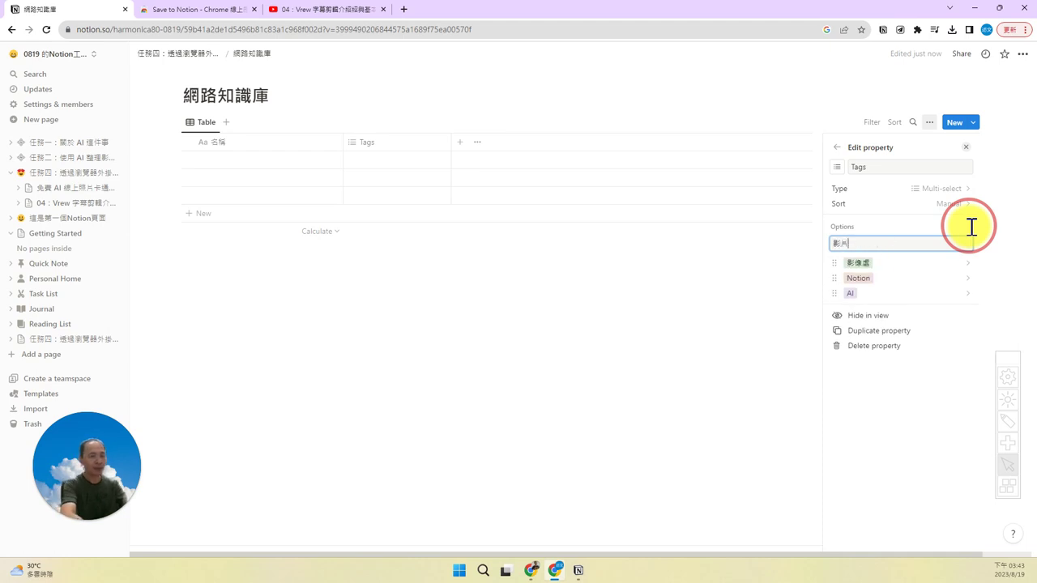
pyautogui.write('剪輯')
pyautogui.press('Return')
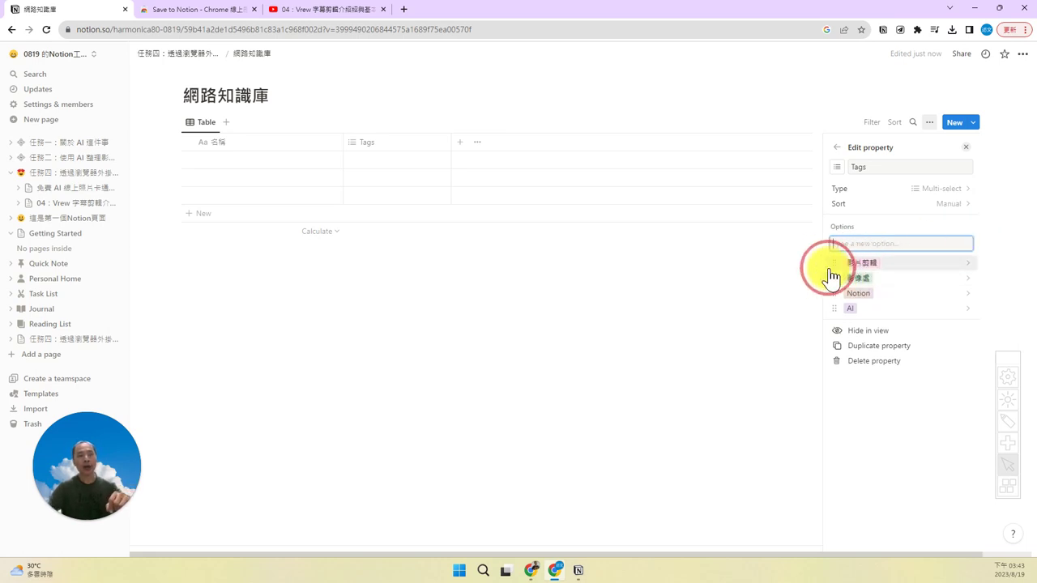
pyautogui.click(965, 147)
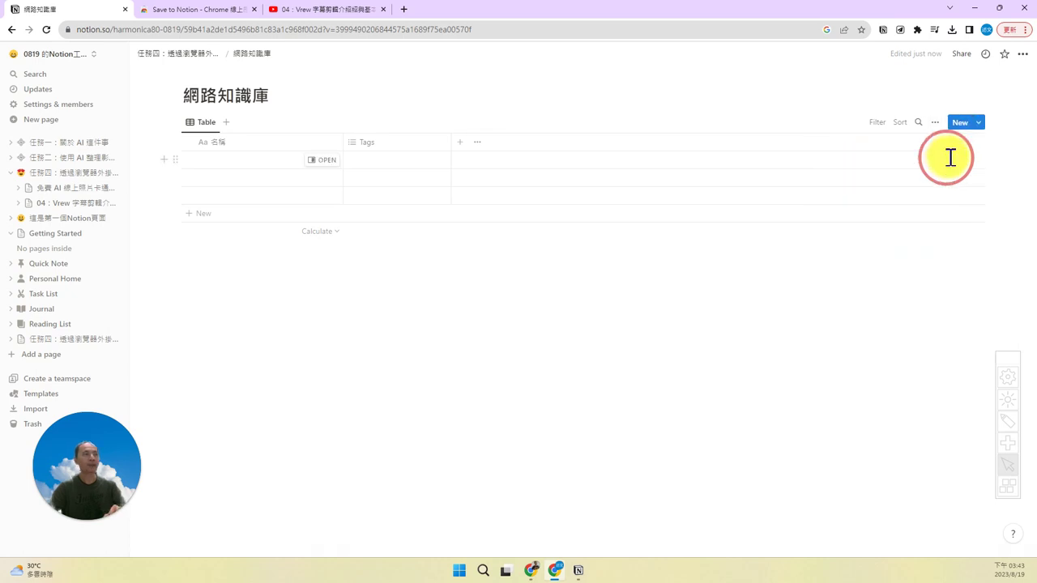
# Rename the Tags column to 標籤.
pyautogui.click(398, 144)
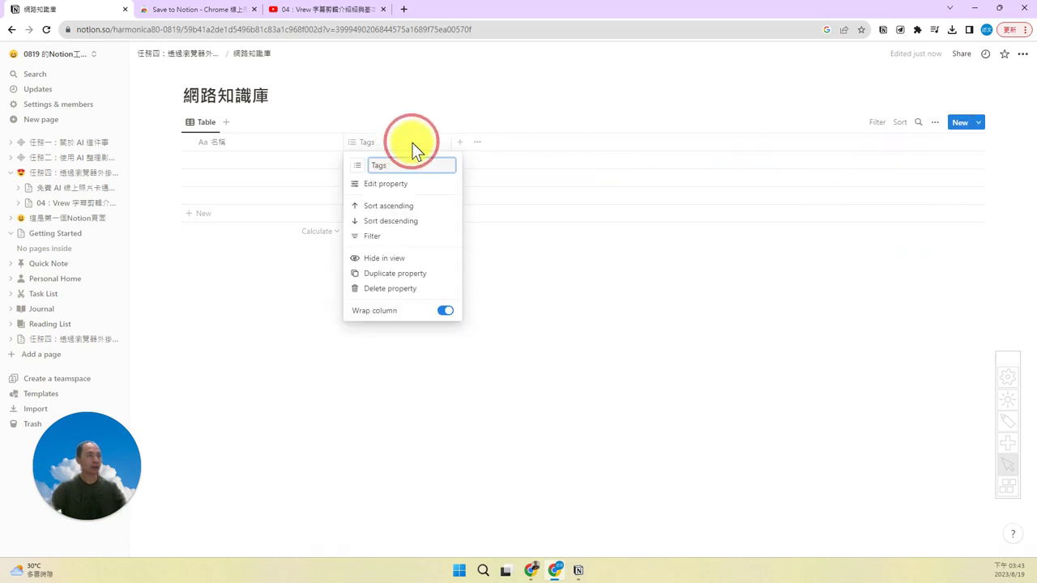
pyautogui.press('BackSpace')
pyautogui.write('標籤')
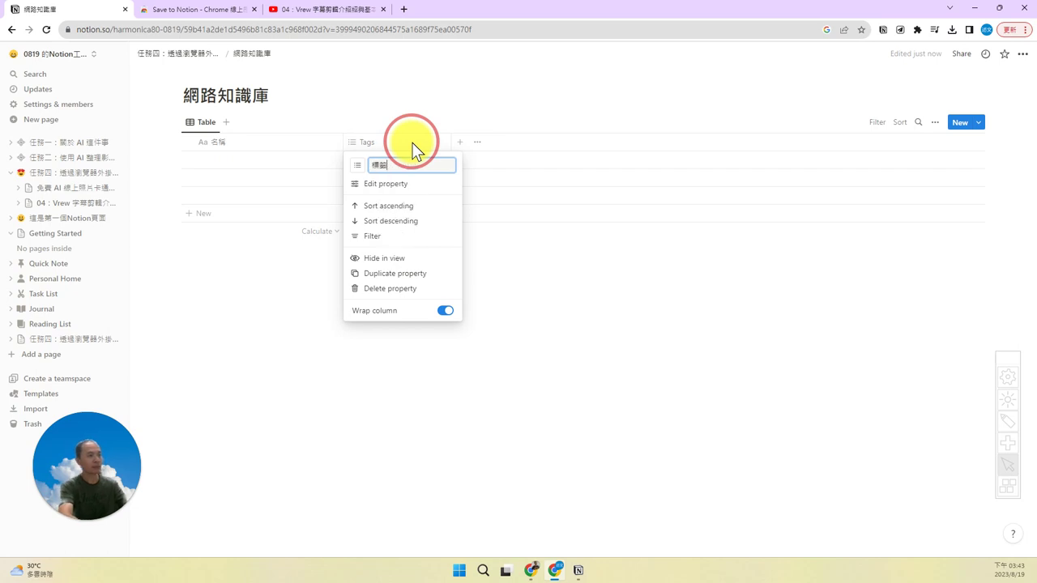
pyautogui.press('Return')
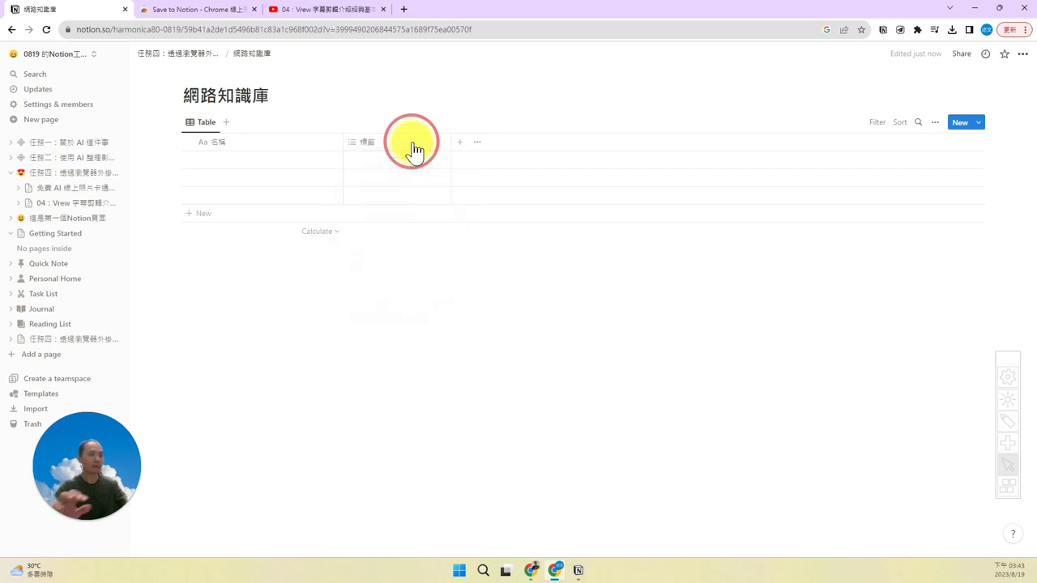
# Add a new property named 網址 to the 網路知識庫 table, after the 標籤 column.
pyautogui.click(457, 148)
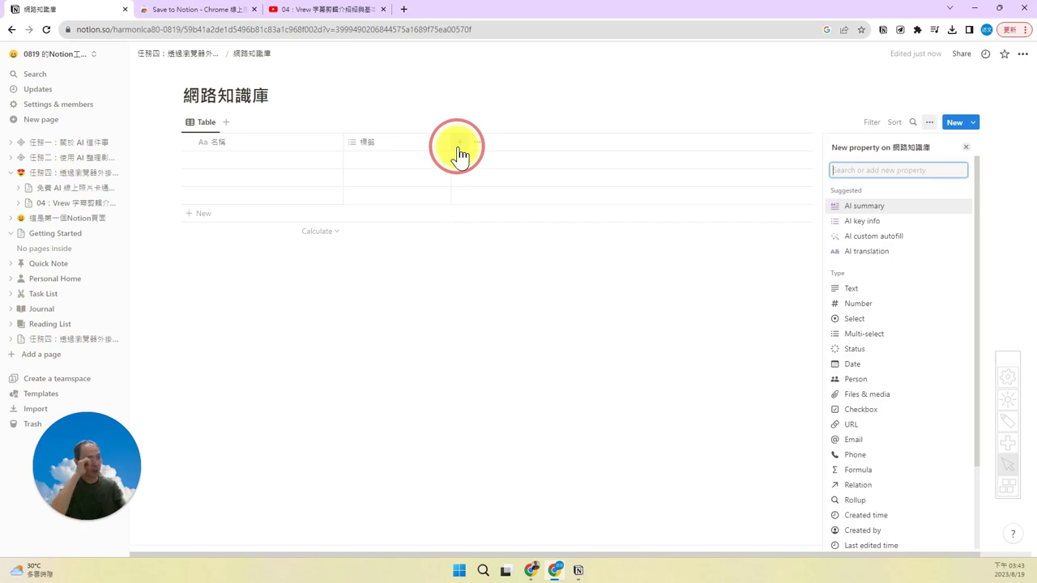
pyautogui.write('網址')
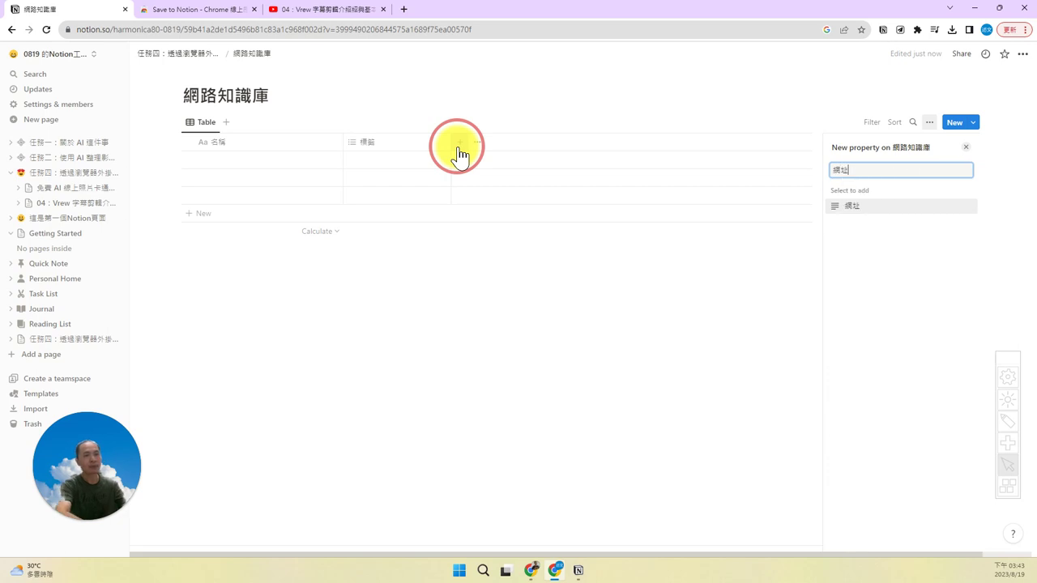
pyautogui.click(903, 209)
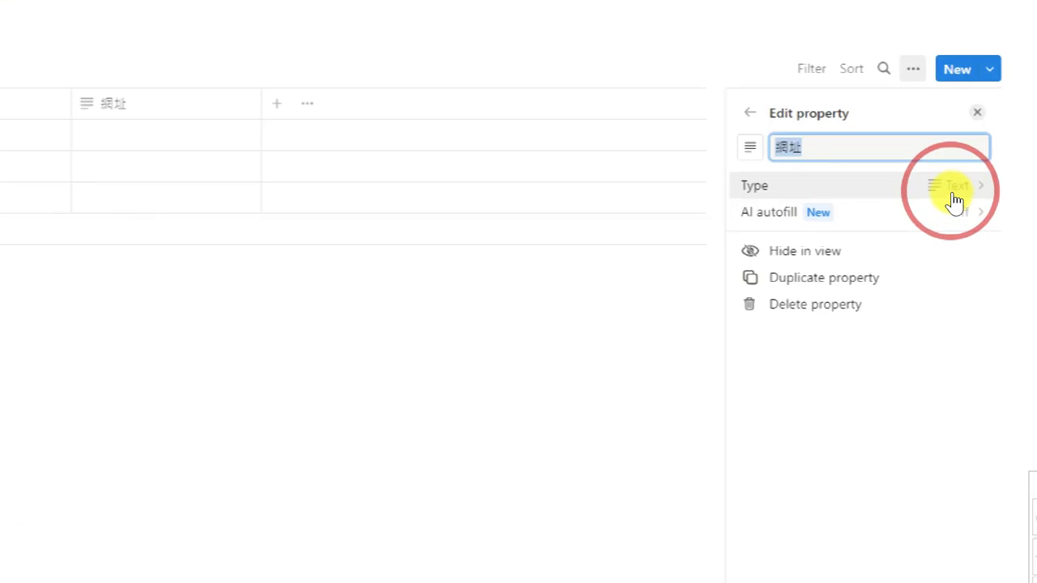
# Change the 網址 property's type to URL and close its settings.
pyautogui.click(954, 198)
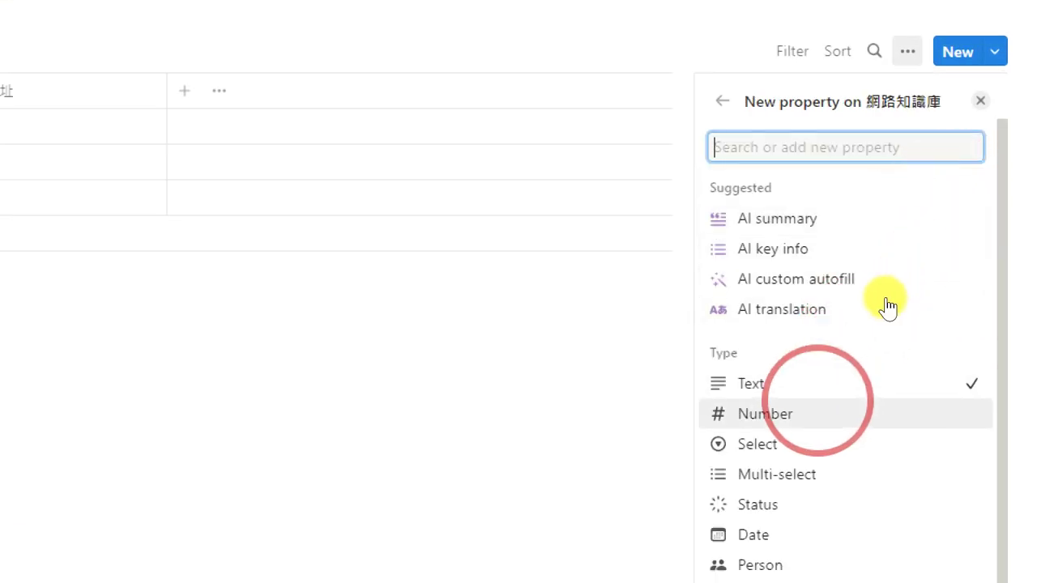
pyautogui.press('Down')
pyautogui.press('Down')
pyautogui.press('Down')
pyautogui.press('Down')
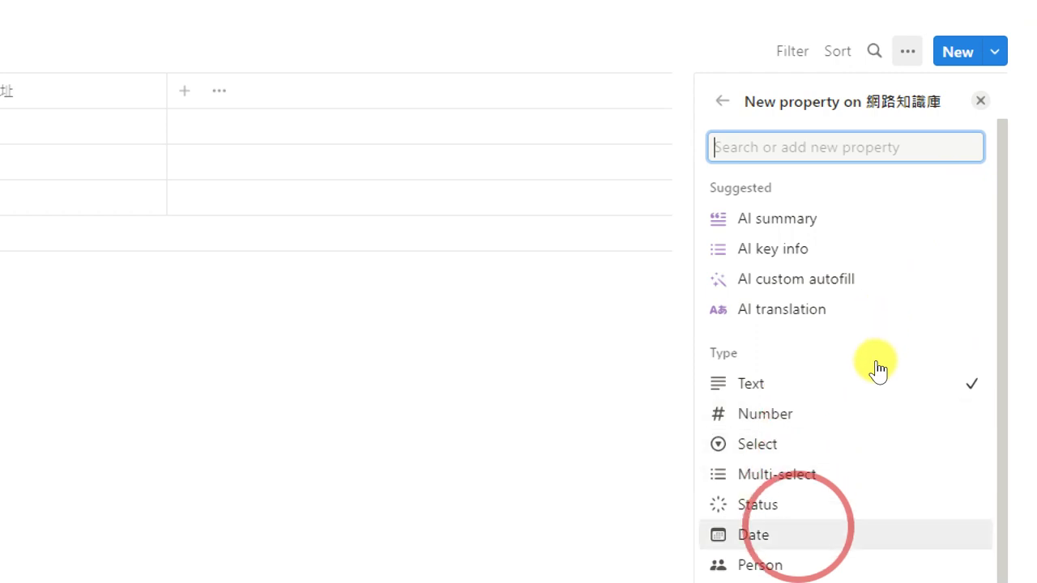
pyautogui.scroll(-3, 879, 370)
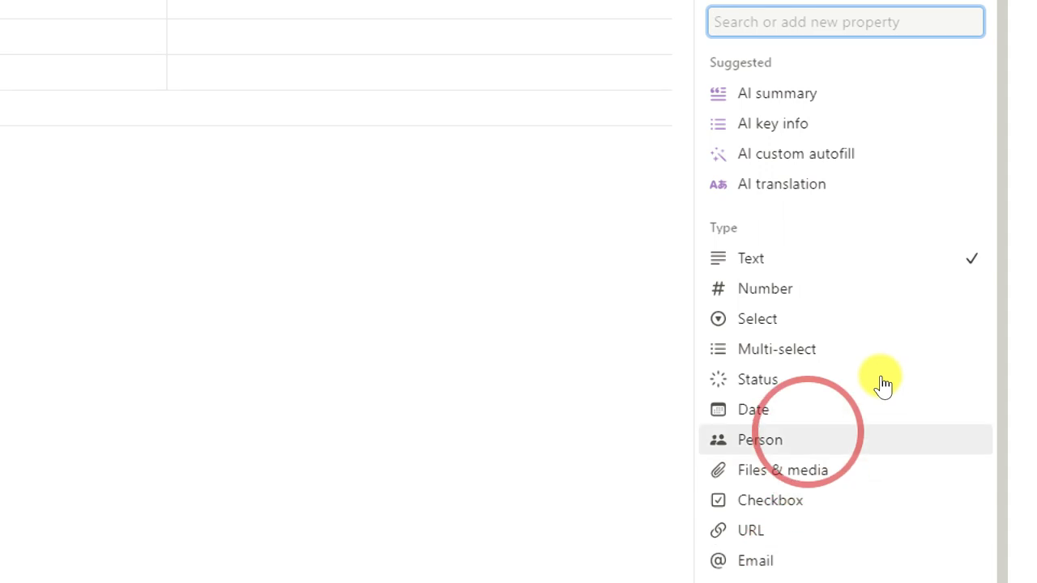
pyautogui.press('Down')
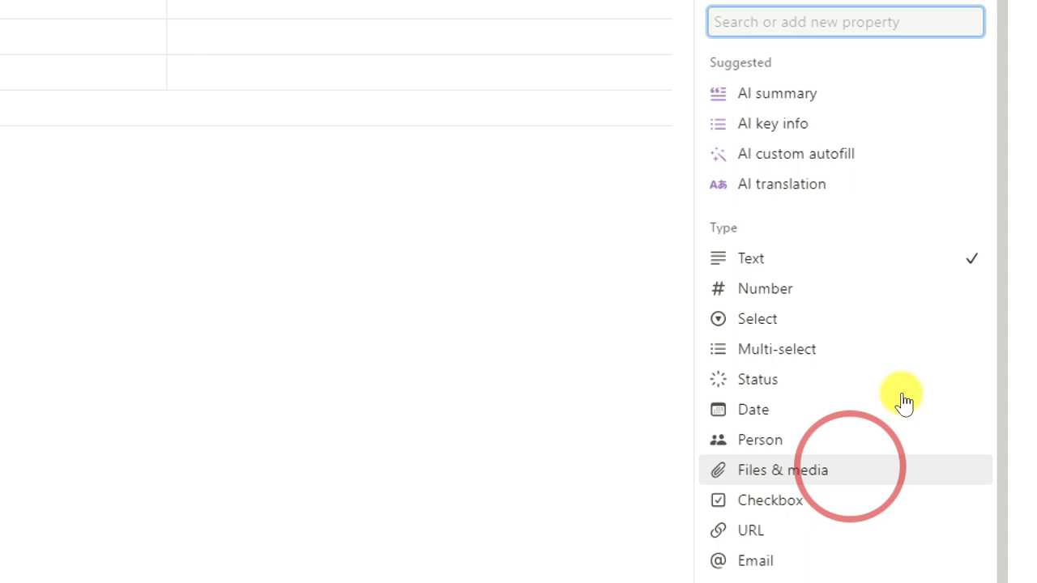
pyautogui.press('Down')
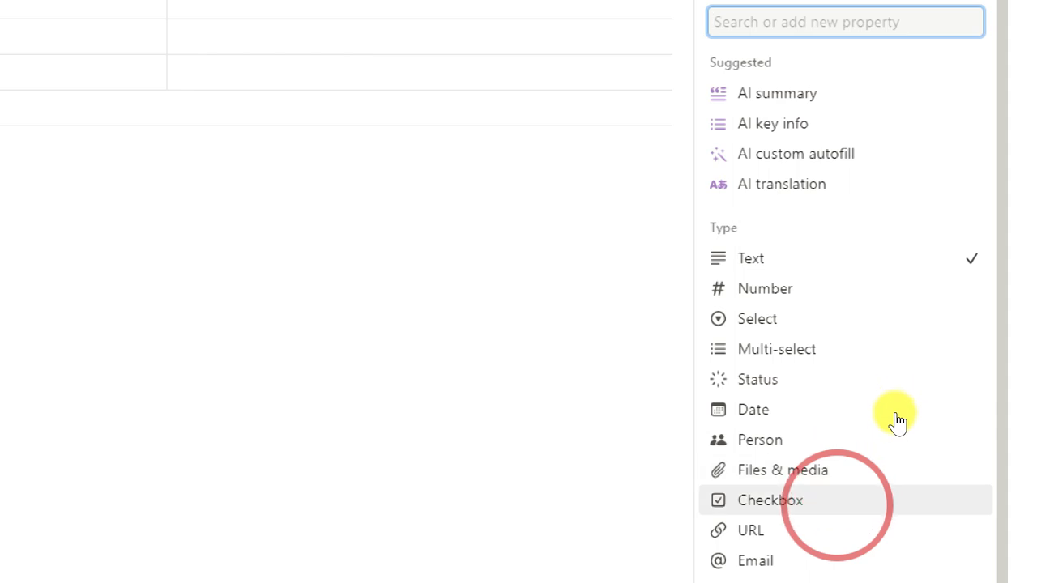
pyautogui.press('Down')
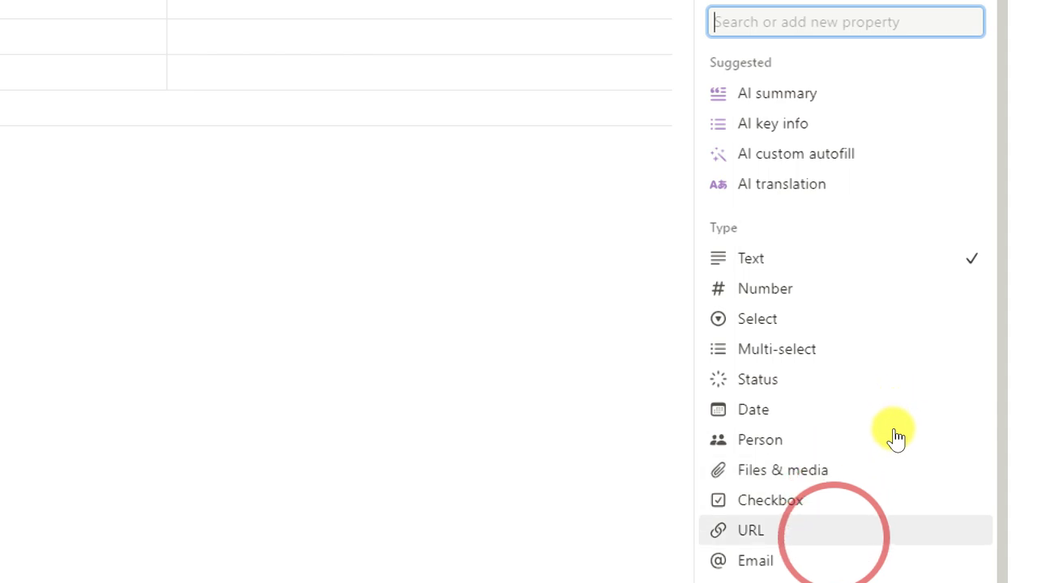
pyautogui.press('Return')
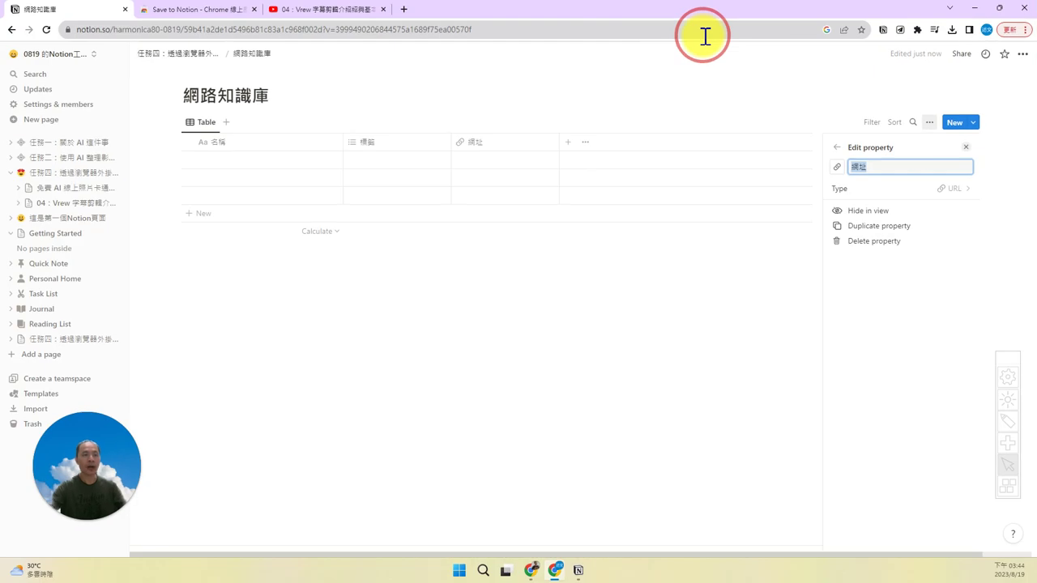
pyautogui.click(564, 146)
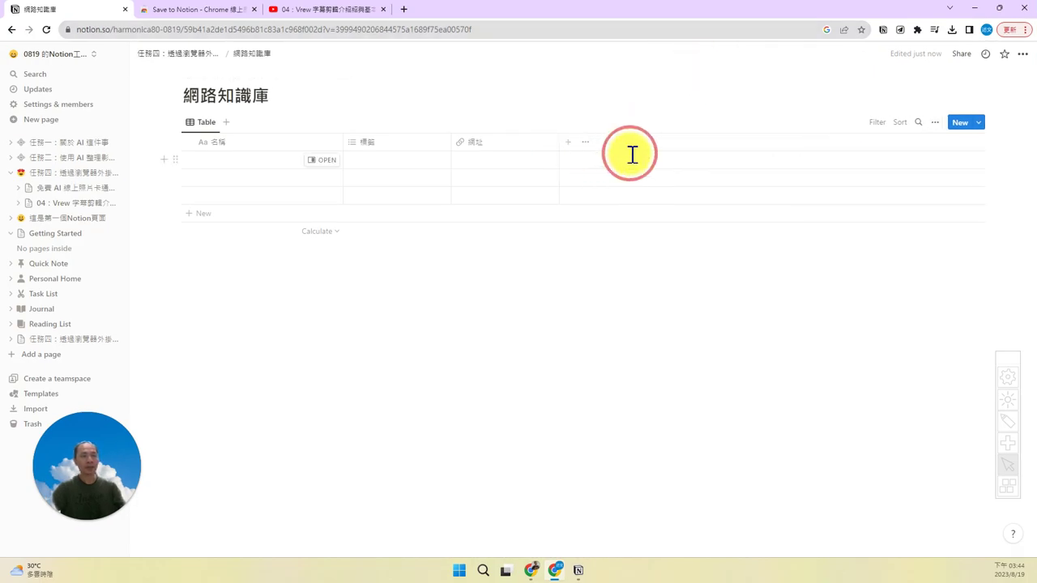
# Add a Created time property after the 網址 column and set its date format to Year/Month/Day.
pyautogui.click(573, 143)
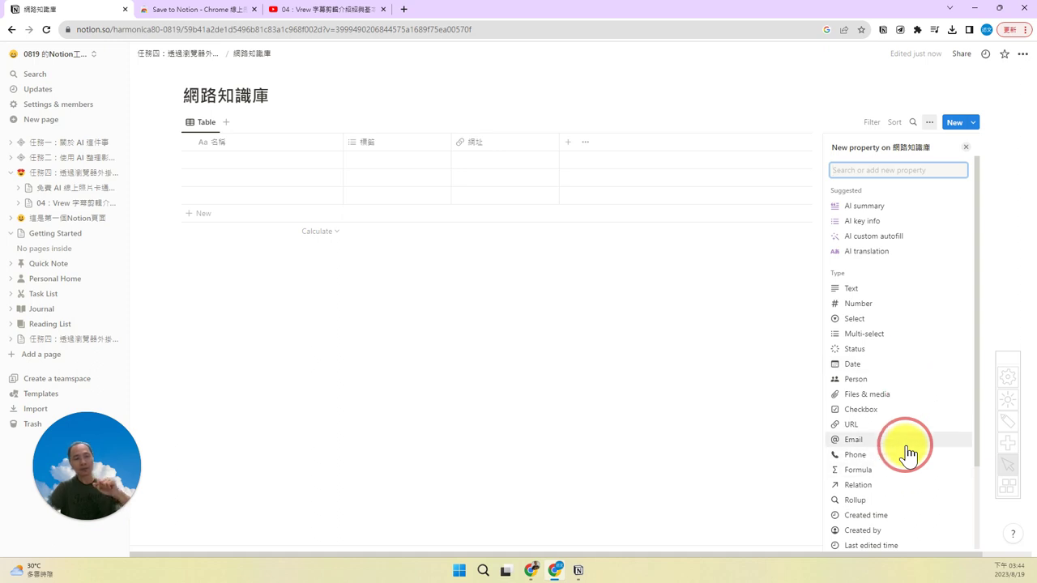
pyautogui.click(902, 519)
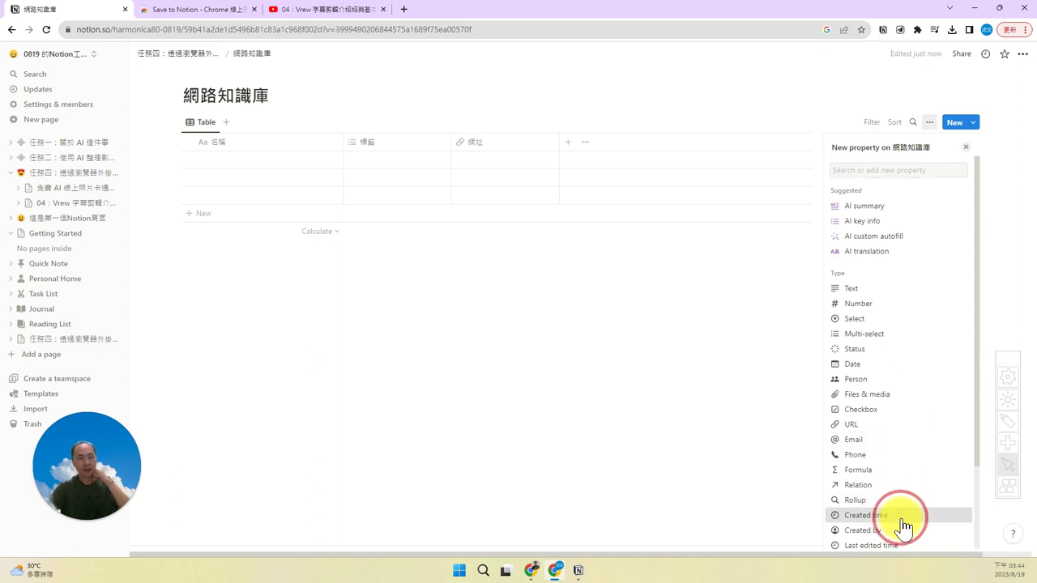
pyautogui.click(904, 519)
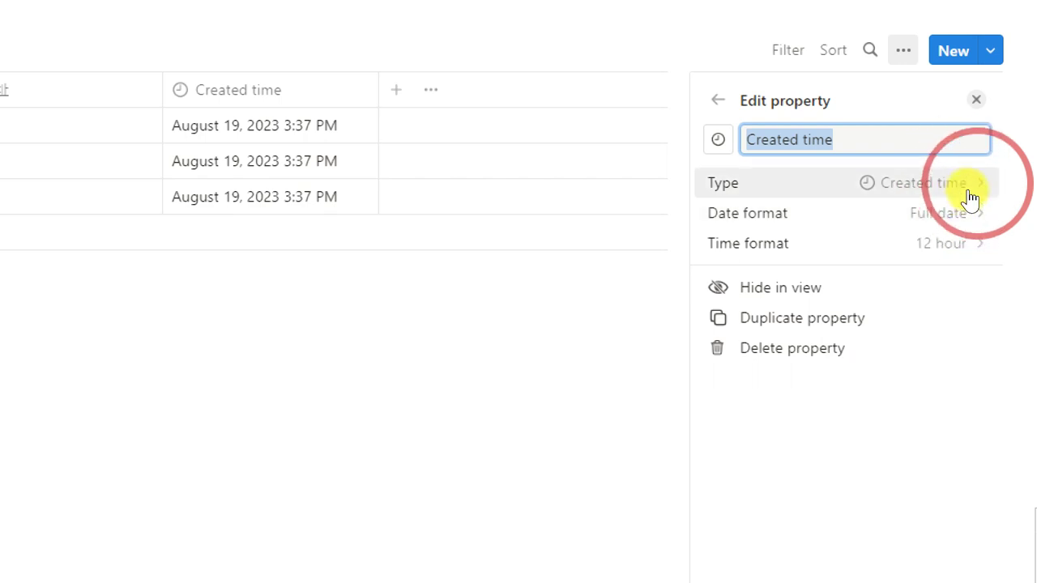
pyautogui.click(967, 212)
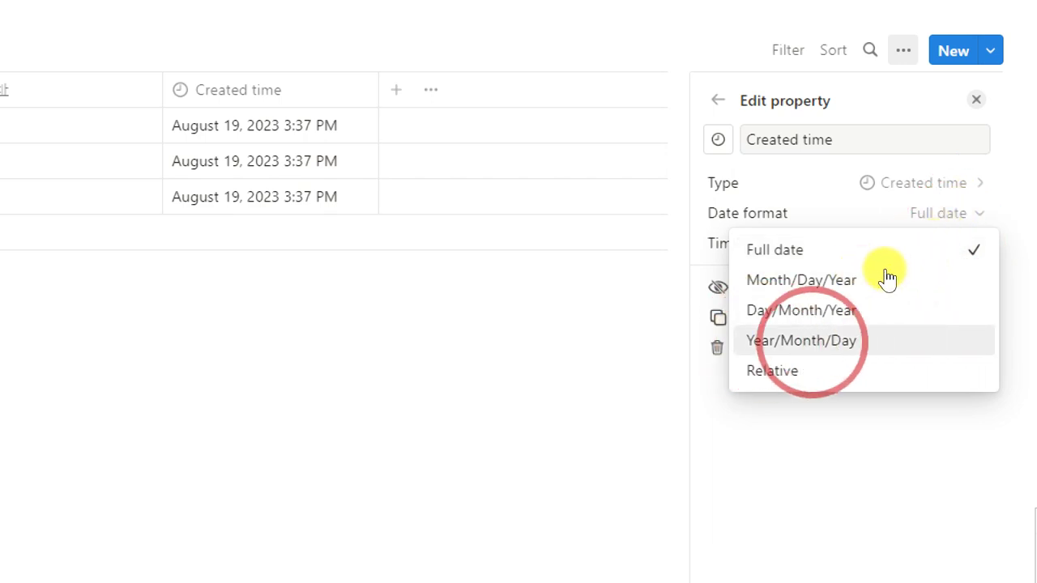
pyautogui.press('Return')
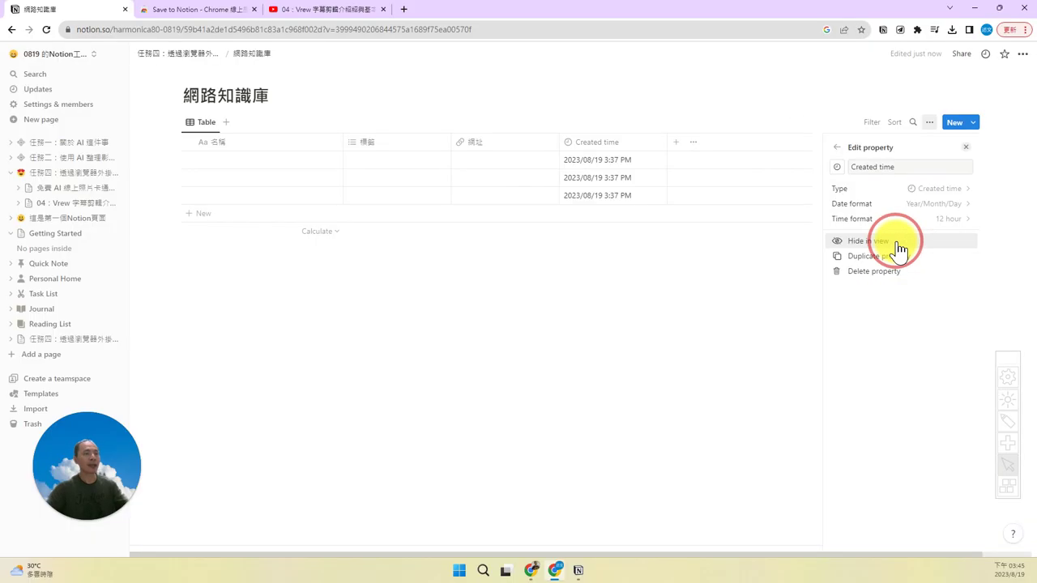
# Rename the Created time property as 建立日期 and close its settings.
pyautogui.moveTo(912, 162); pyautogui.dragTo(842, 169)
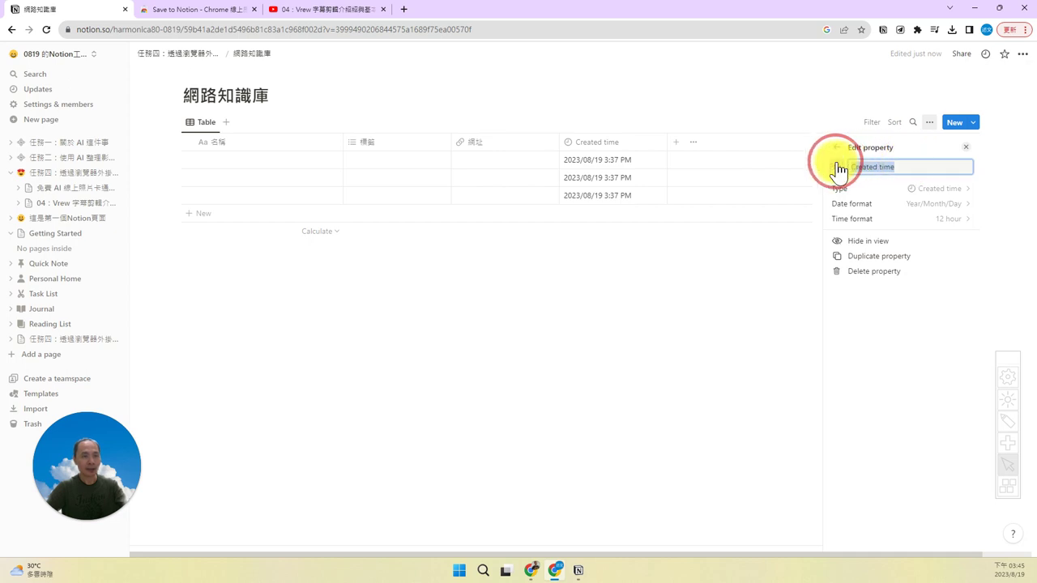
pyautogui.write('建立日期')
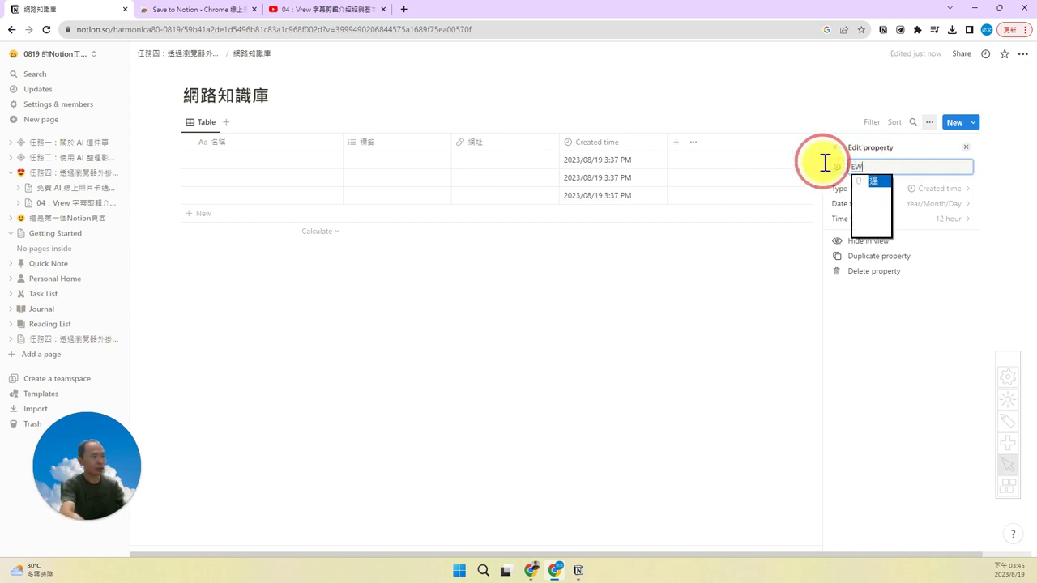
pyautogui.press('space')
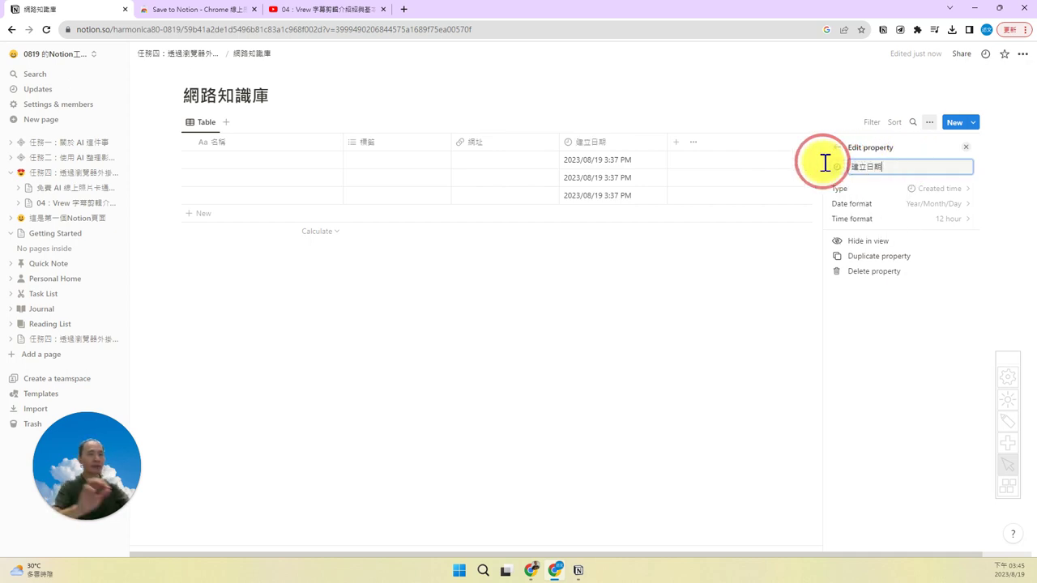
pyautogui.click(675, 137)
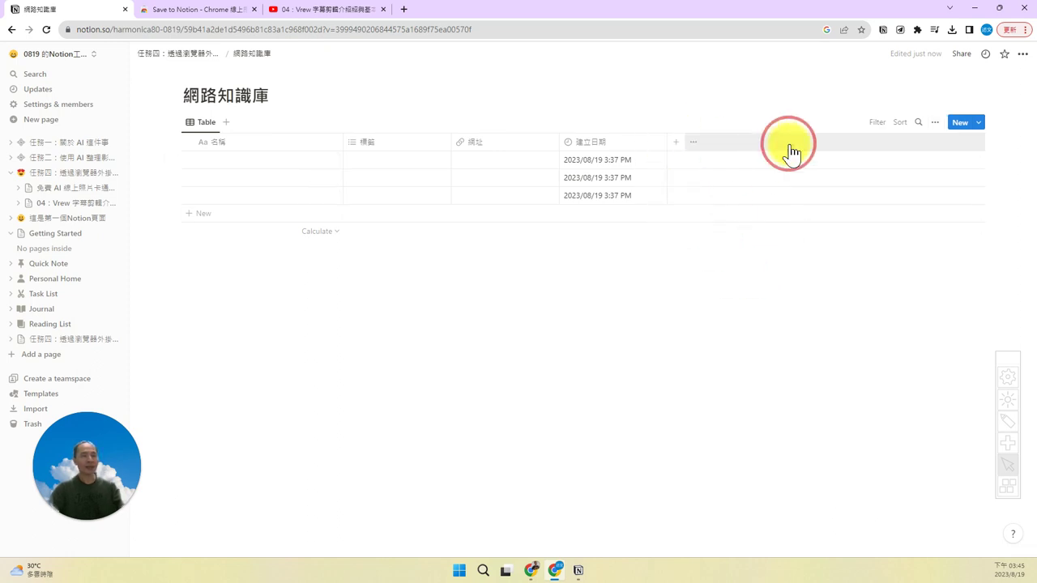
# Add a Text property named 喜歡的原因 after the 建立日期 column and close its settings.
pyautogui.click(676, 143)
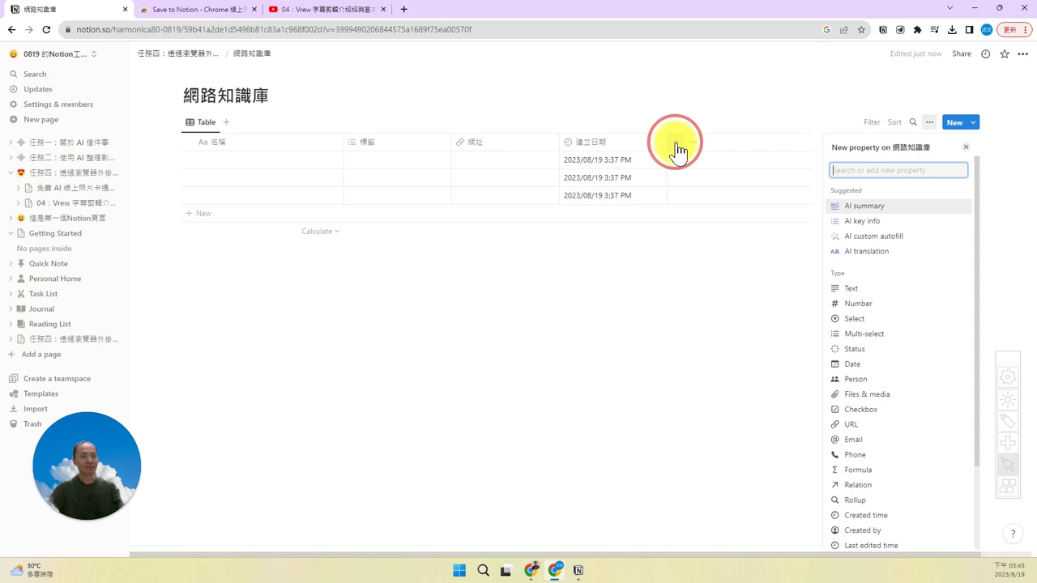
pyautogui.click(905, 289)
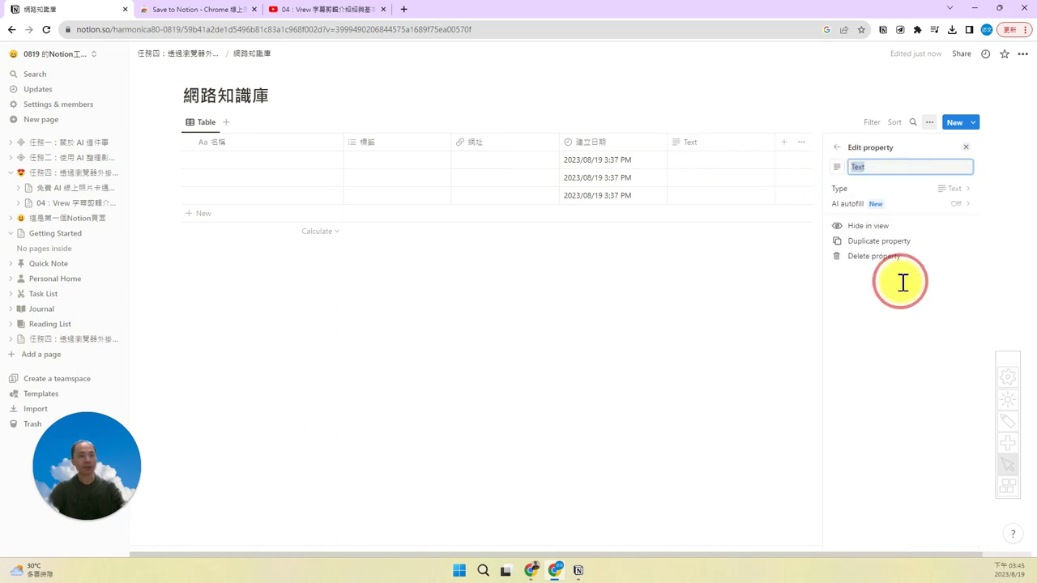
pyautogui.write('YOOR')
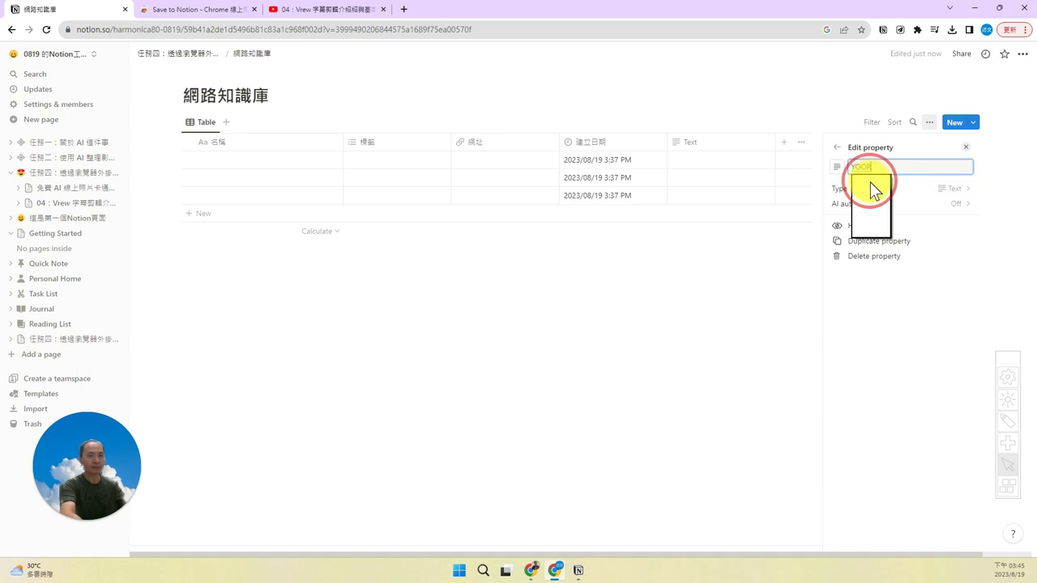
pyautogui.press('Return')
pyautogui.write('東西')
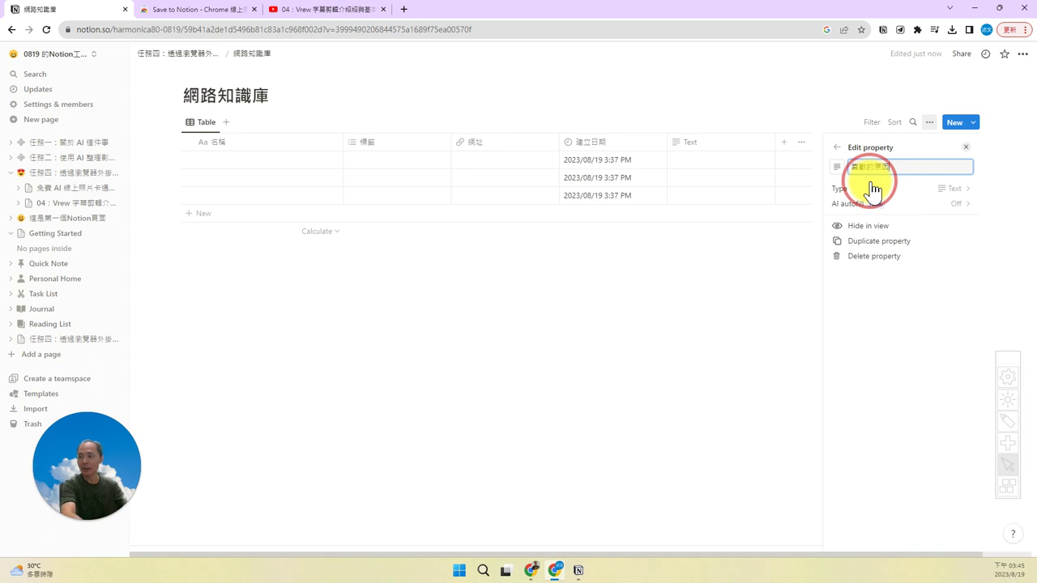
pyautogui.click(729, 308)
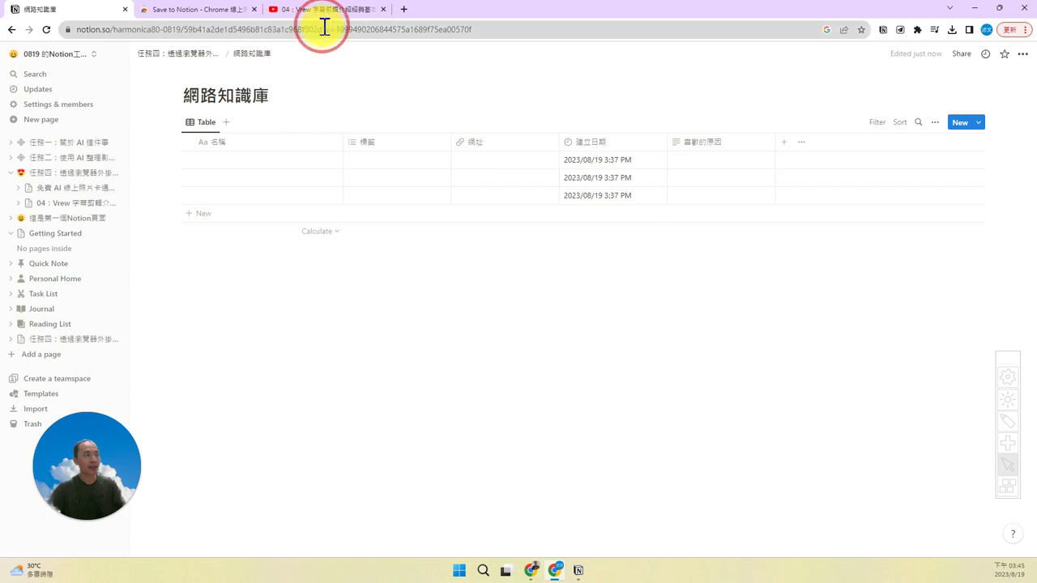
# Switch to the Vrew video's YouTube tab and save that page under the 任務四 page with the Notion web clipper extension.
pyautogui.click(345, 12)
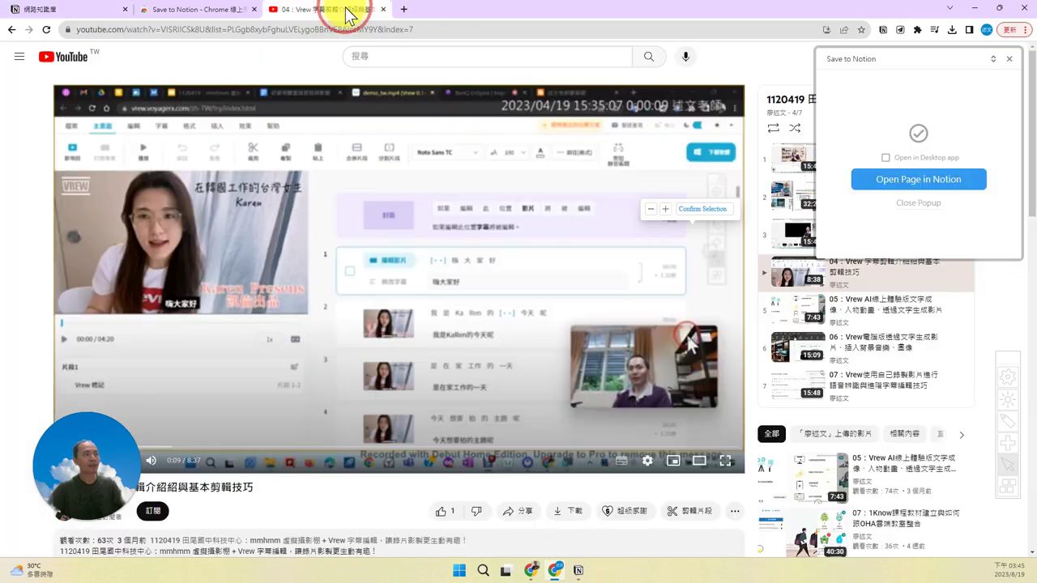
pyautogui.click(1016, 60)
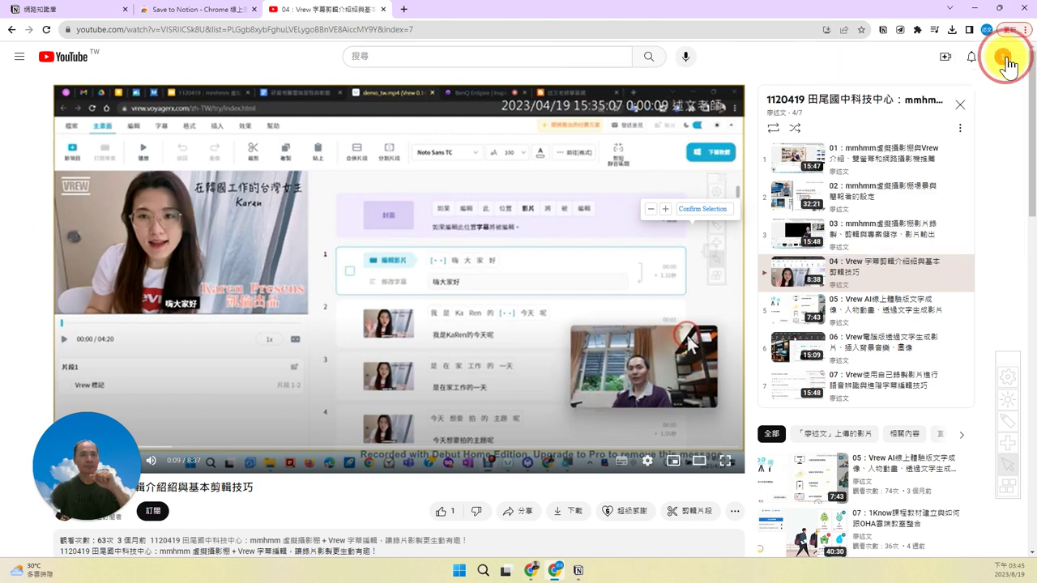
pyautogui.click(883, 32)
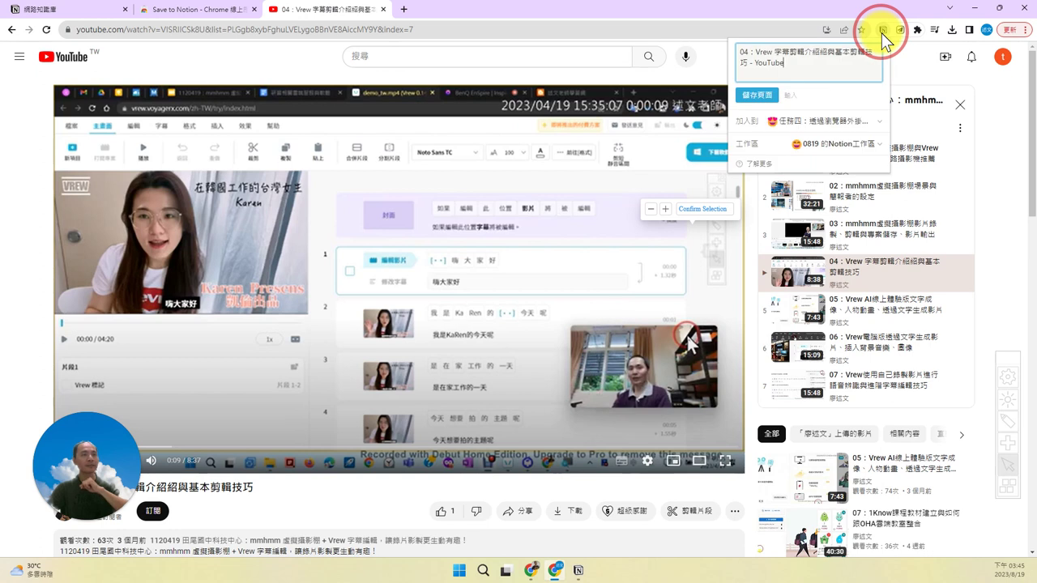
pyautogui.click(875, 122)
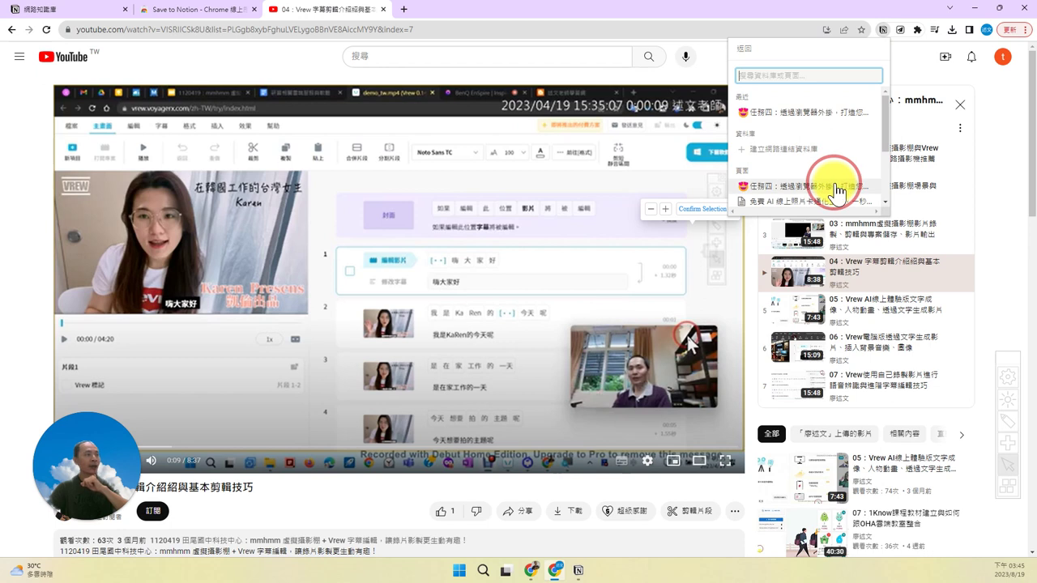
pyautogui.scroll(-3, 847, 174)
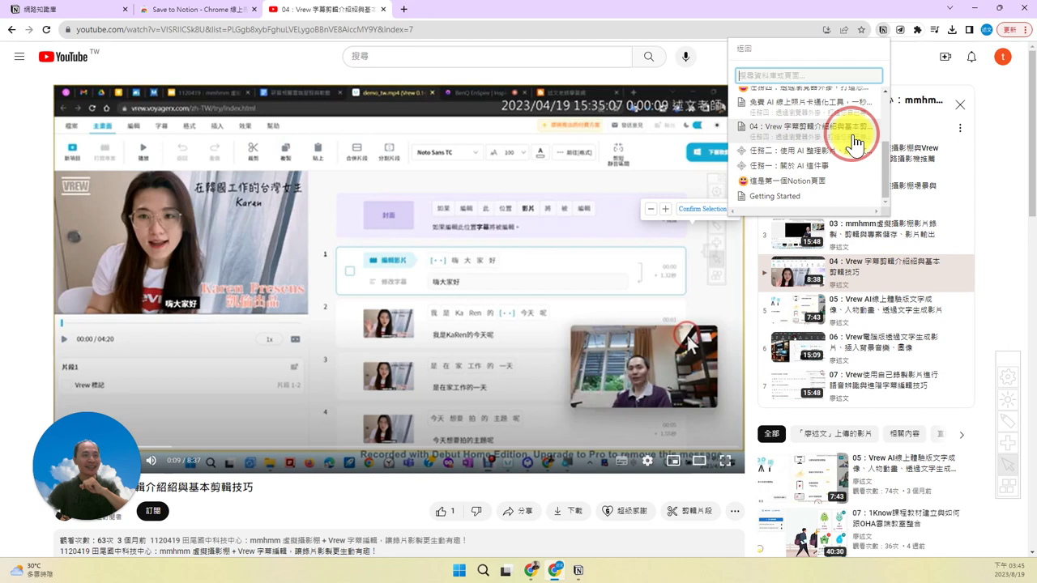
pyautogui.scroll(5, 852, 141)
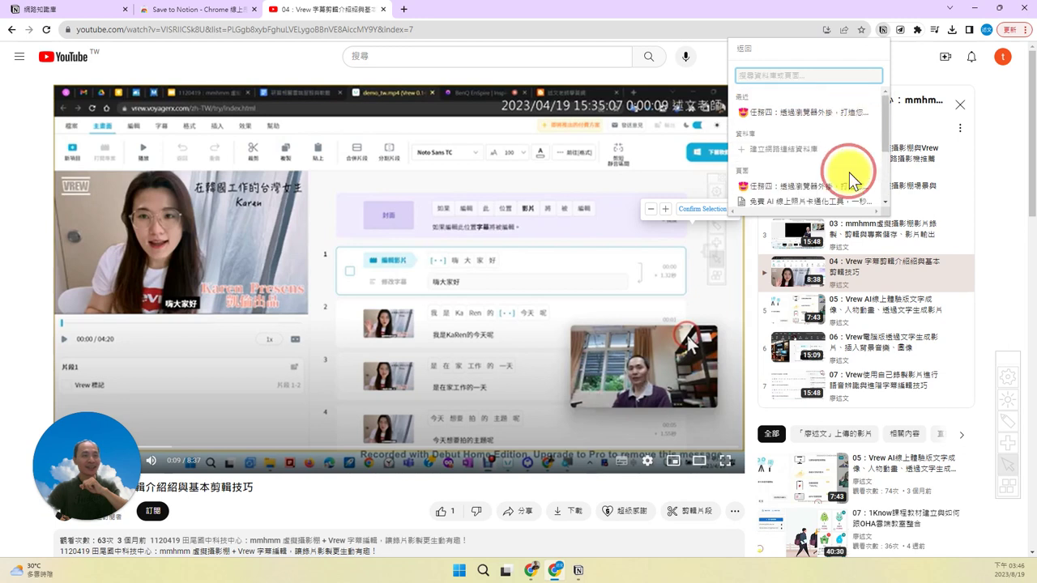
pyautogui.click(848, 190)
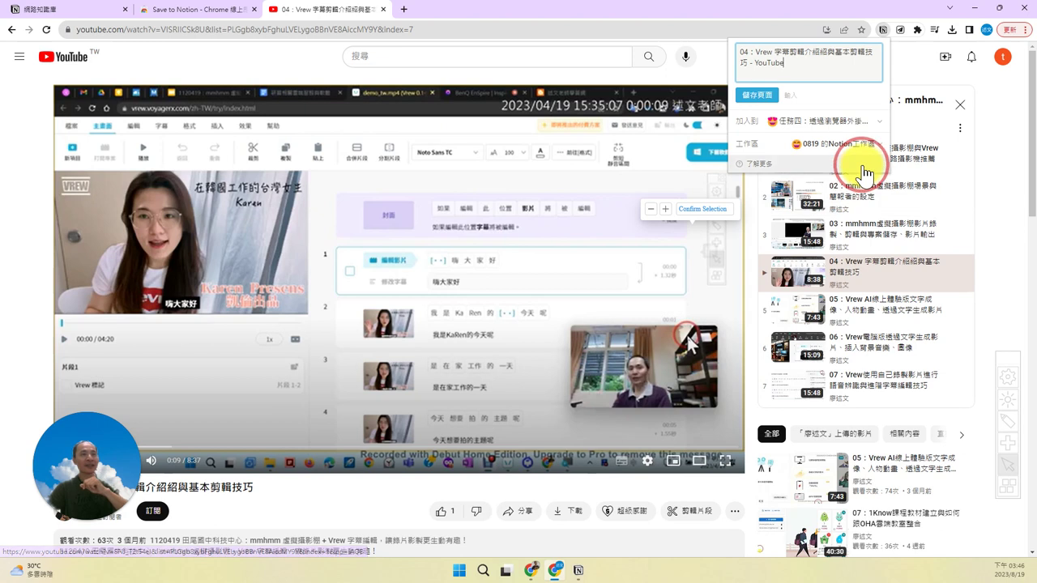
pyautogui.click(796, 123)
pyautogui.click(765, 94)
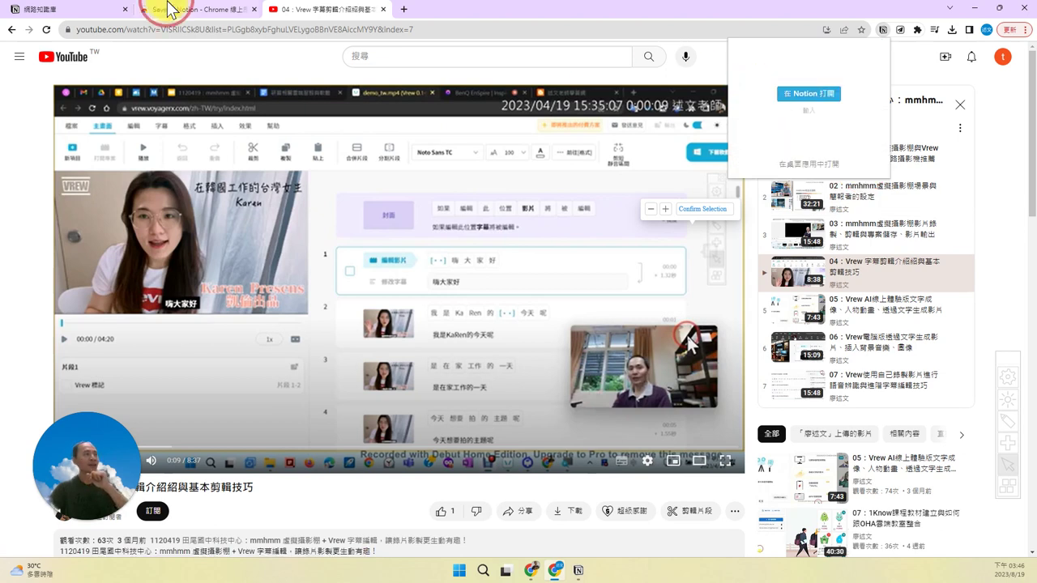
# Return to the Notion tab and move the 任務四 (2) page in the page list directly above the other 任務四 page.
pyautogui.click(91, 9)
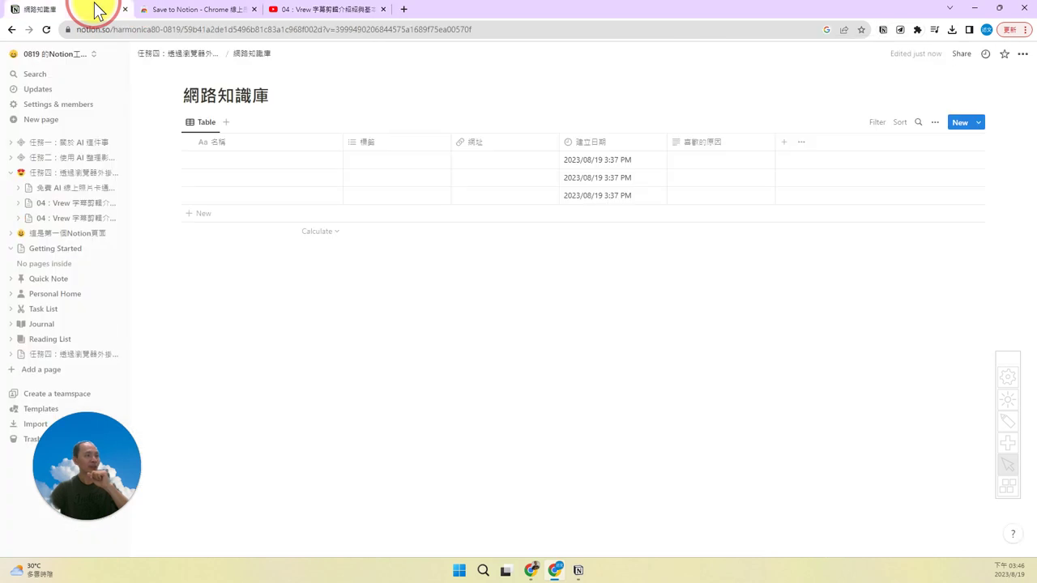
pyautogui.click(66, 162)
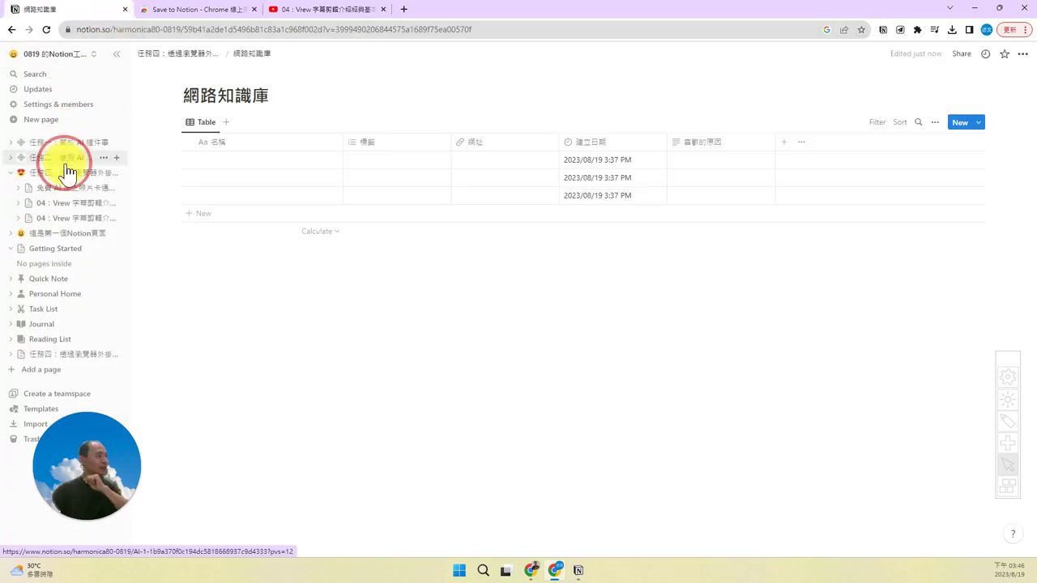
pyautogui.click(22, 361)
pyautogui.moveTo(22, 369); pyautogui.dragTo(16, 163)
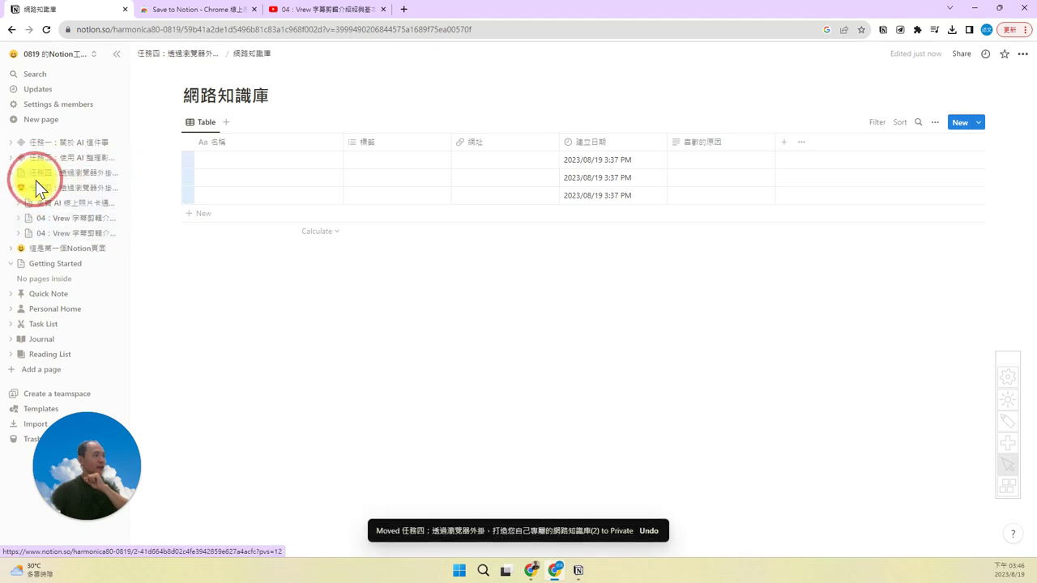
# Open the 任務四 (2) page and give it the blue cold face emoji as its icon.
pyautogui.click(24, 174)
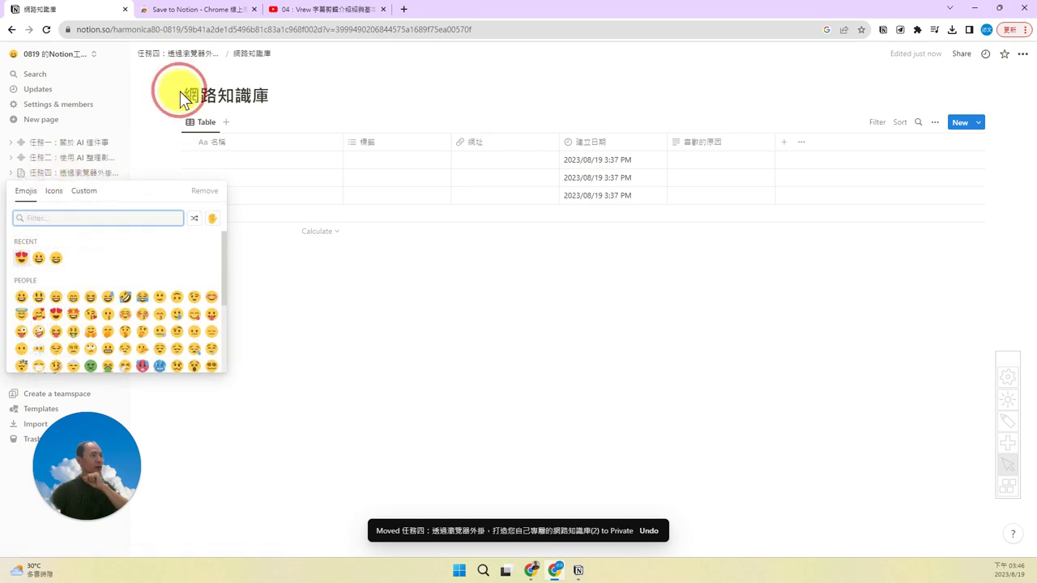
pyautogui.click(175, 54)
pyautogui.click(174, 53)
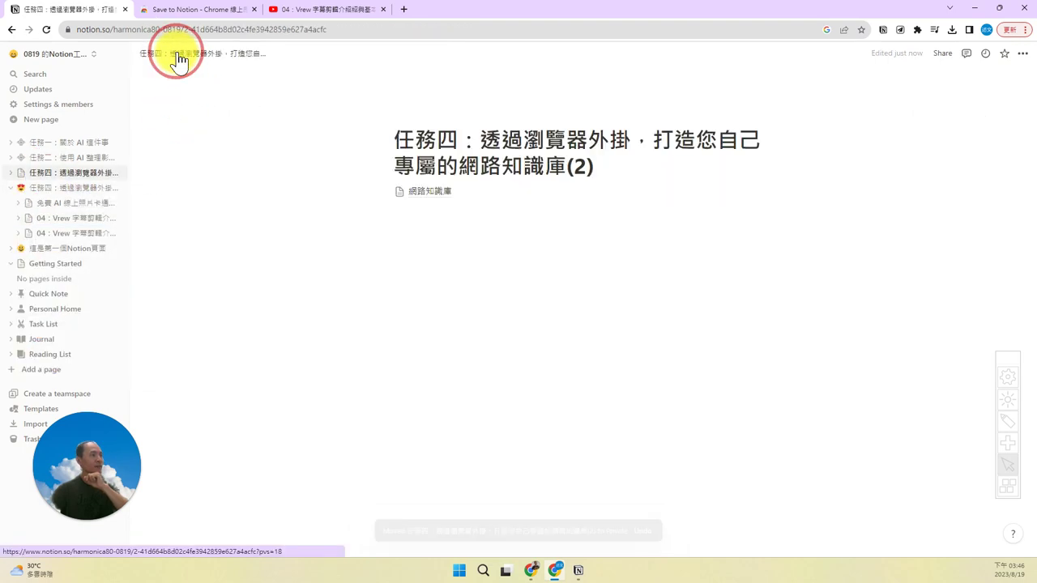
pyautogui.click(421, 118)
pyautogui.click(408, 118)
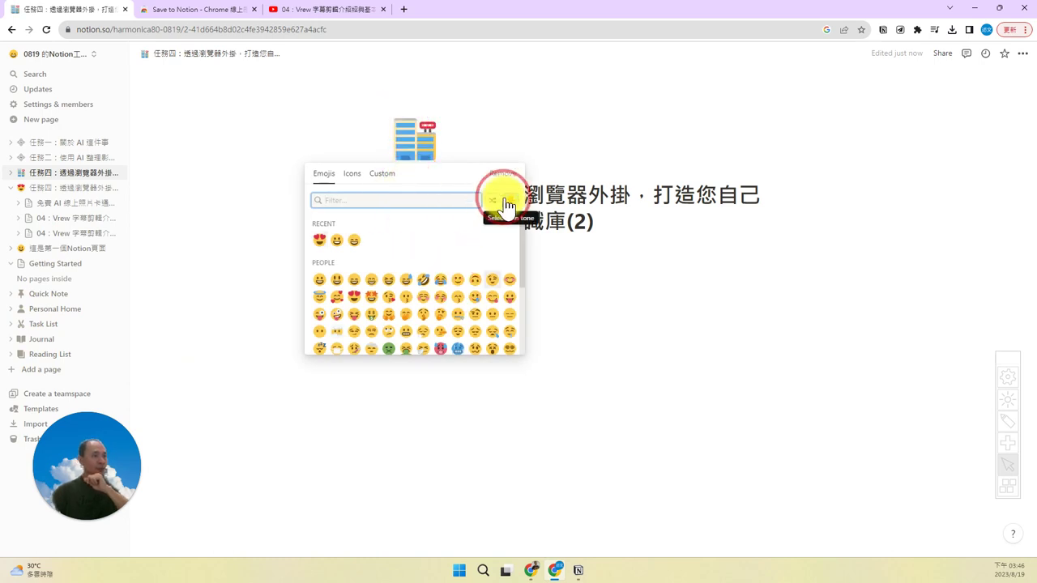
pyautogui.click(504, 203)
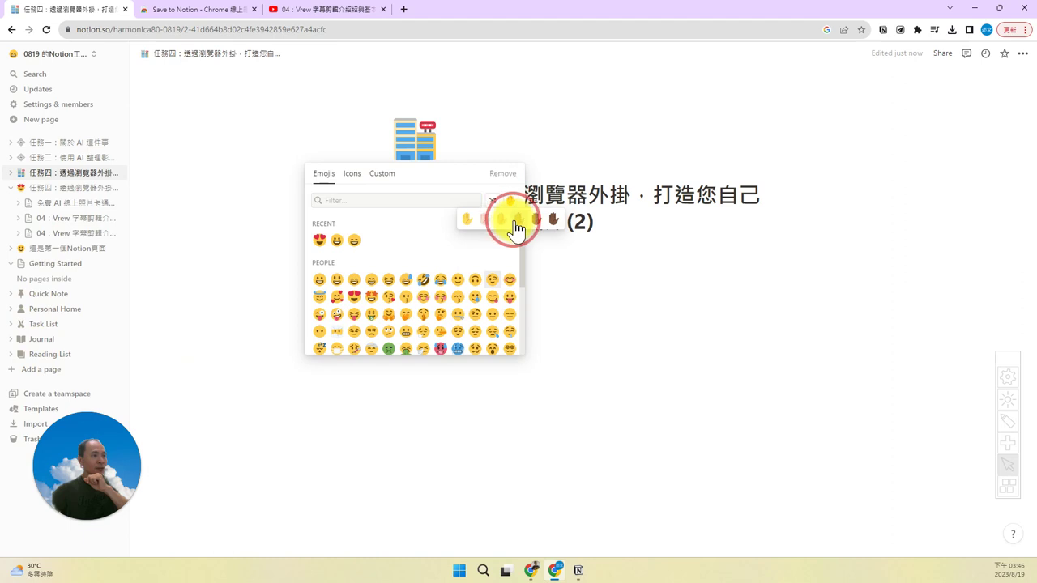
pyautogui.click(437, 255)
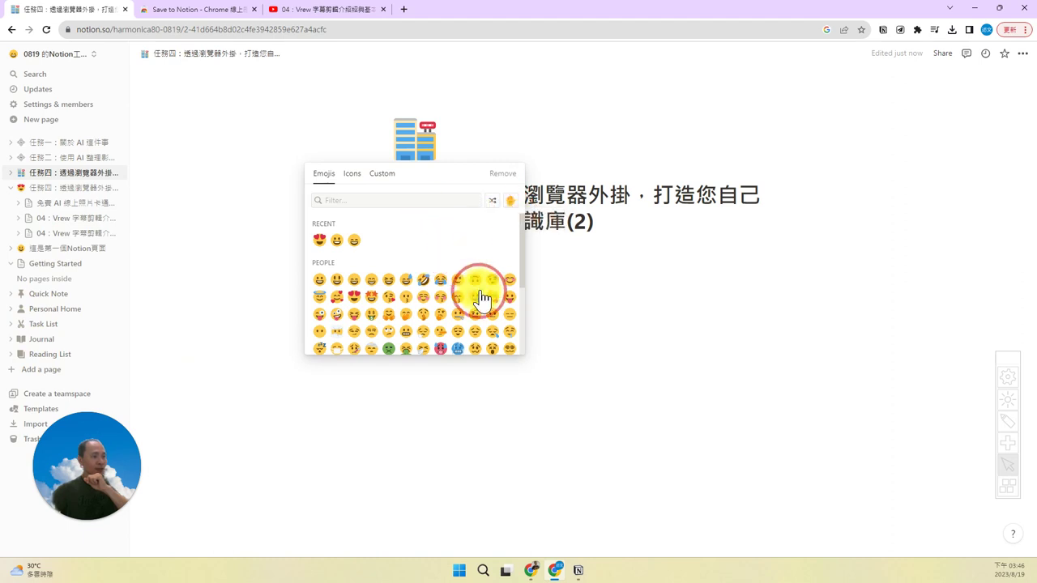
pyautogui.click(459, 347)
pyautogui.click(457, 348)
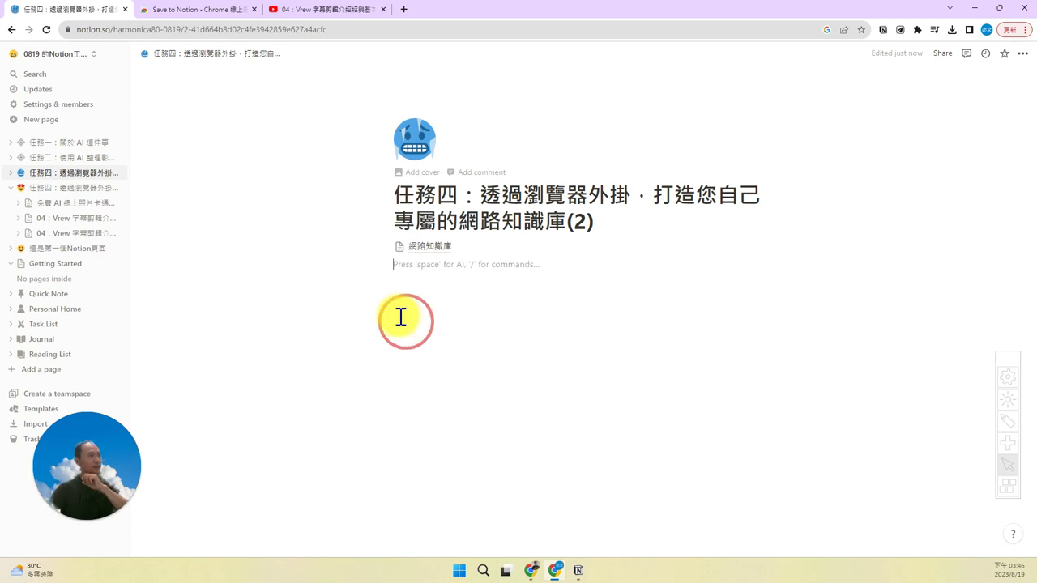
# Switch to the Vrew video's YouTube tab and look through the Notion web clipper's destination list for the 任務四 (2) page.
pyautogui.click(308, 16)
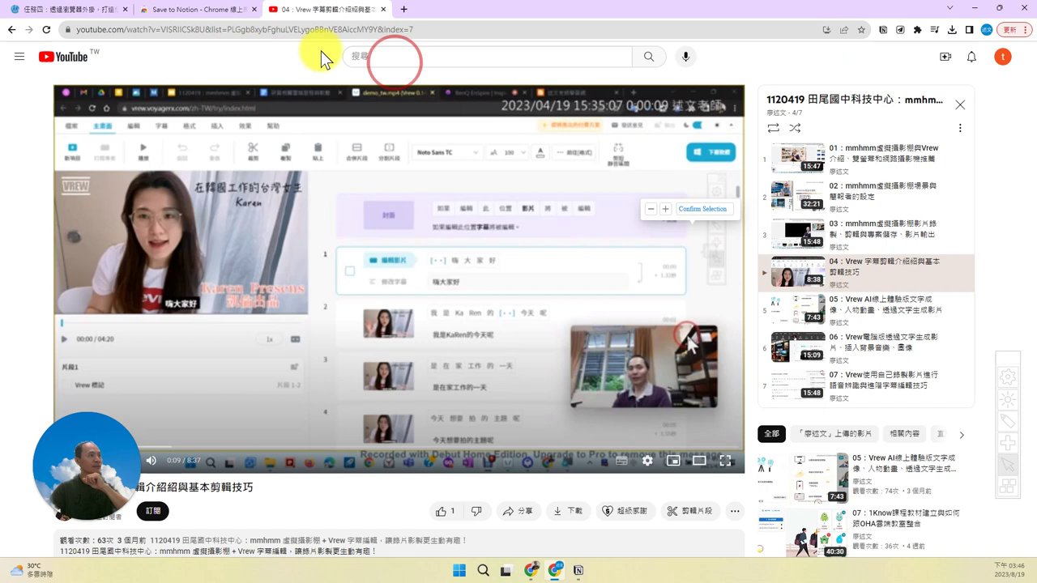
pyautogui.click(885, 32)
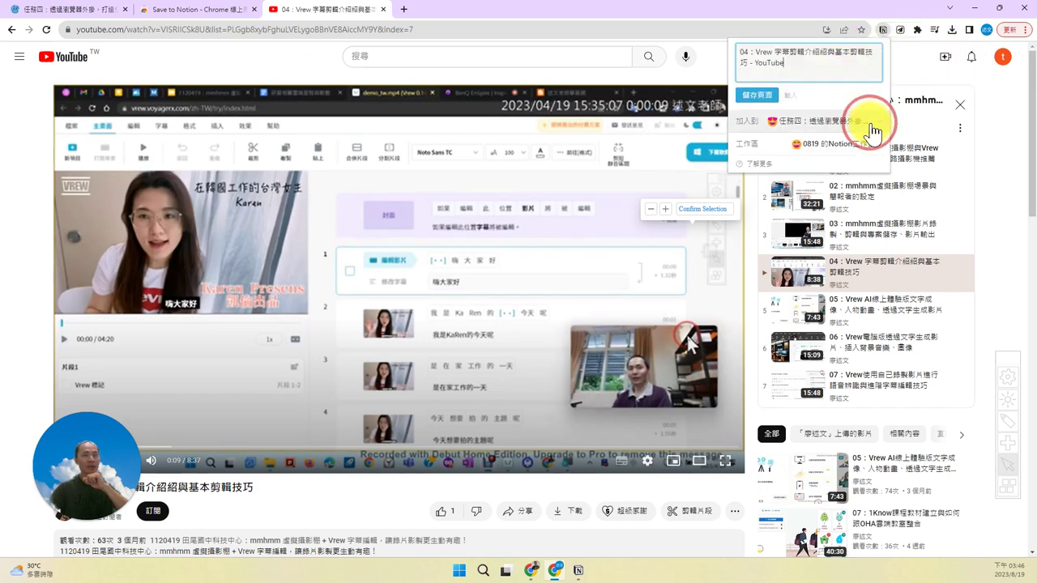
pyautogui.click(880, 125)
pyautogui.scroll(-3, 845, 146)
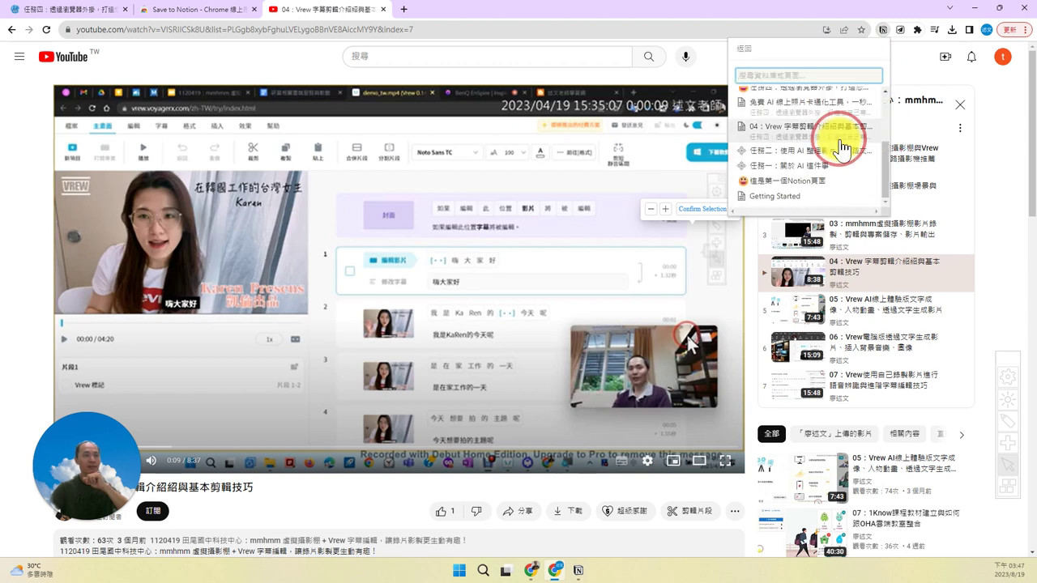
pyautogui.scroll(3, 840, 147)
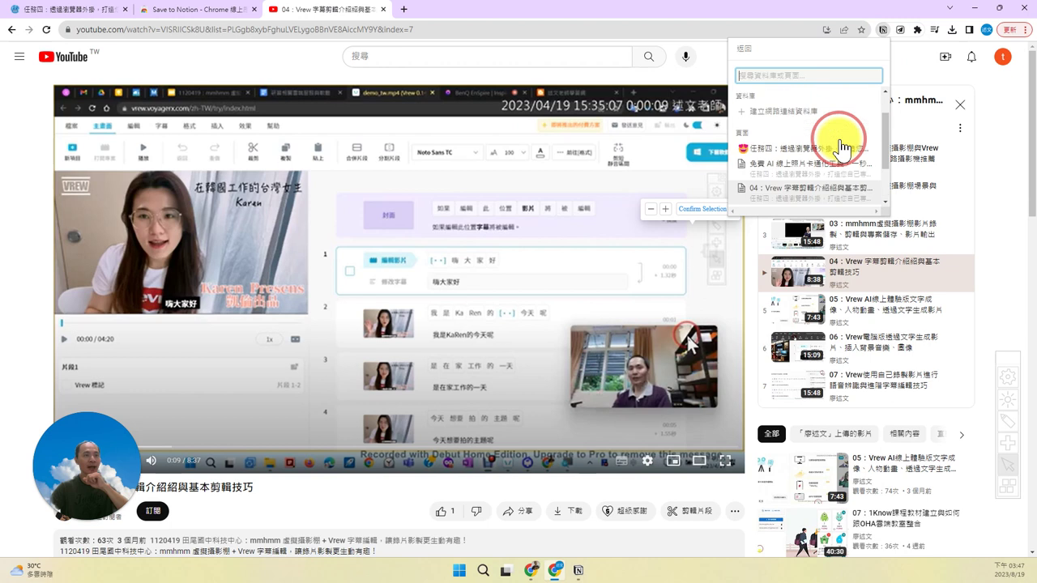
pyautogui.click(536, 24)
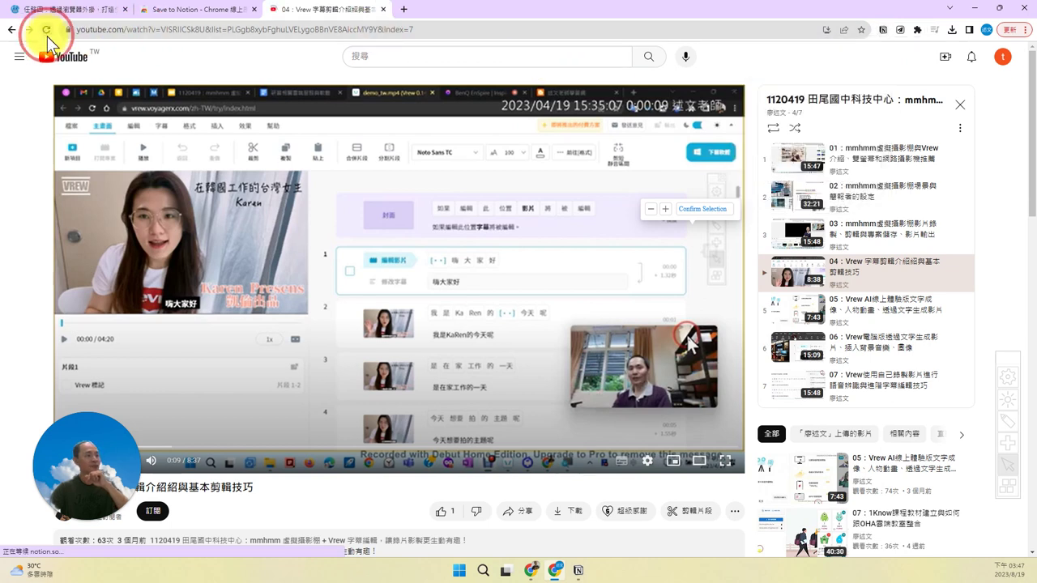
# Reload the video page and save it under the blue-faced 任務四 (2) page with the Notion web clipper.
pyautogui.click(46, 31)
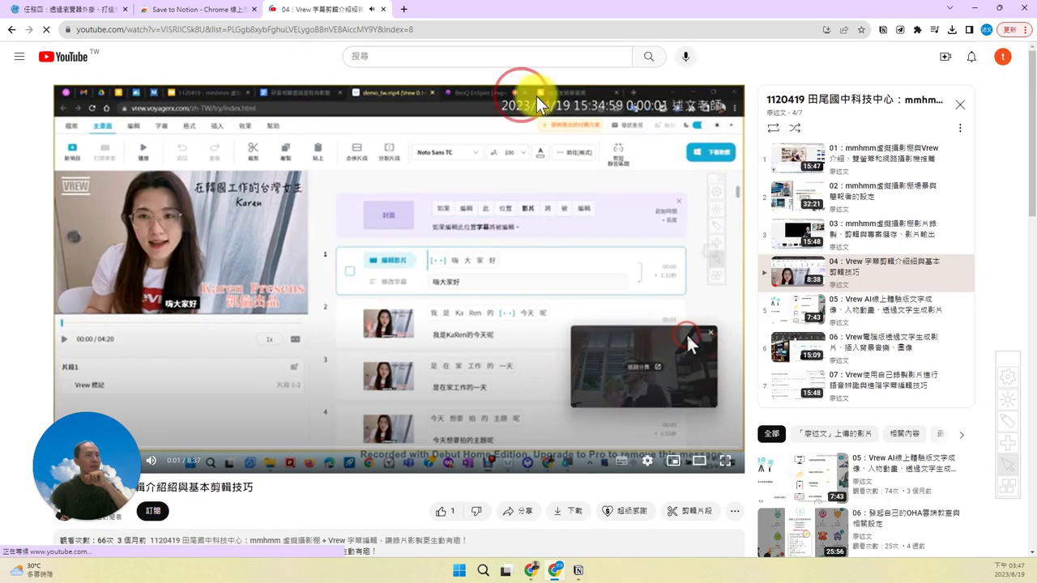
pyautogui.click(884, 30)
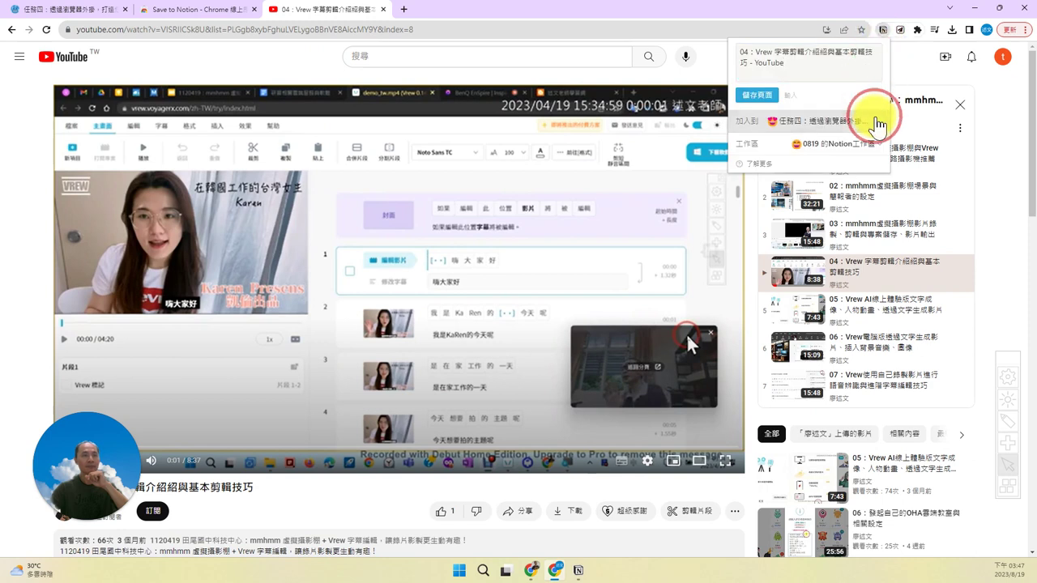
pyautogui.click(876, 122)
pyautogui.scroll(-3, 856, 139)
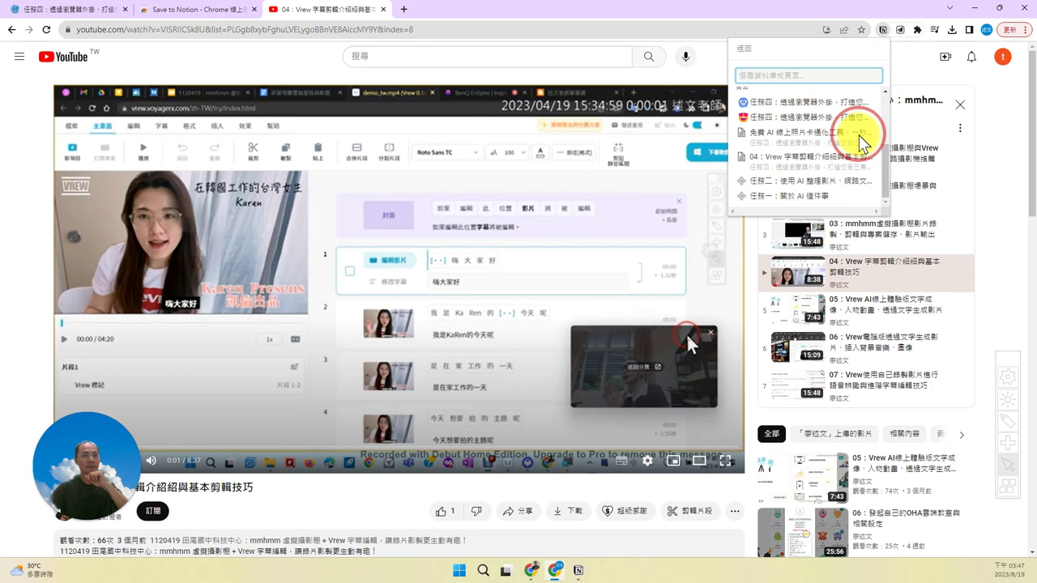
pyautogui.click(817, 104)
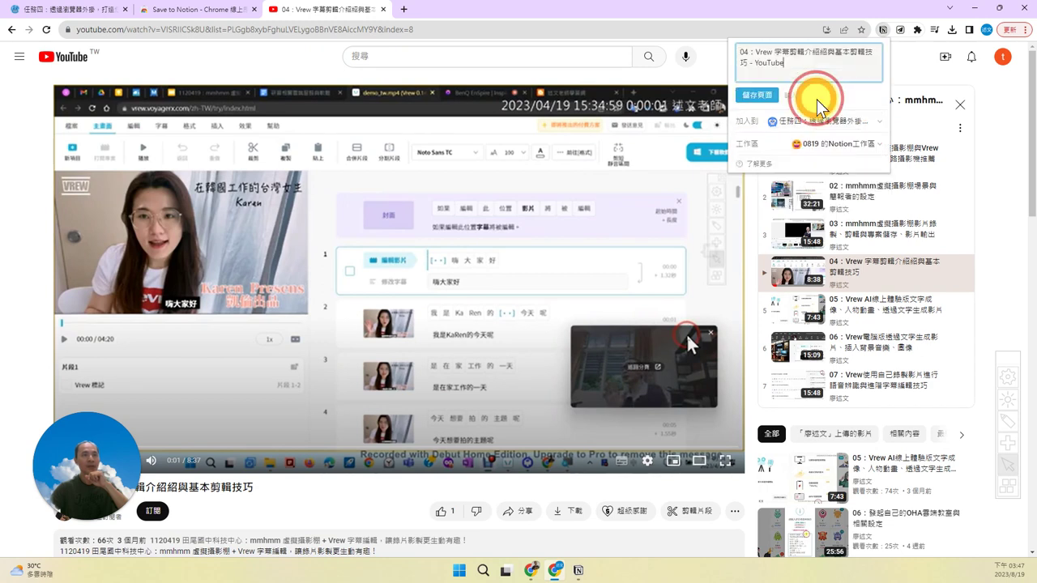
pyautogui.click(760, 95)
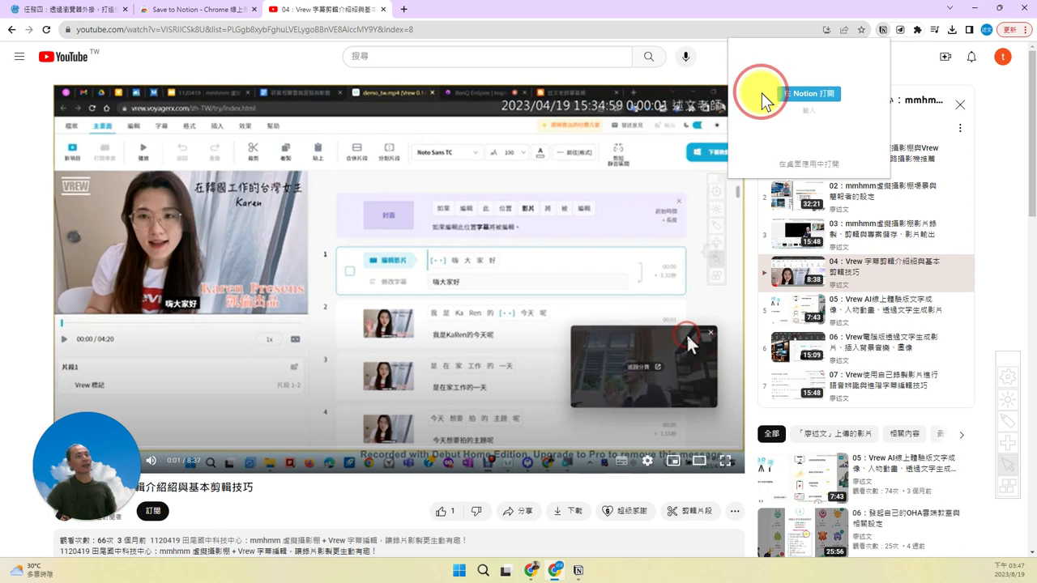
# Return to Notion and check the 任務四 (2) page and its 網路知識庫 table for the clipped Vrew video page.
pyautogui.click(98, 18)
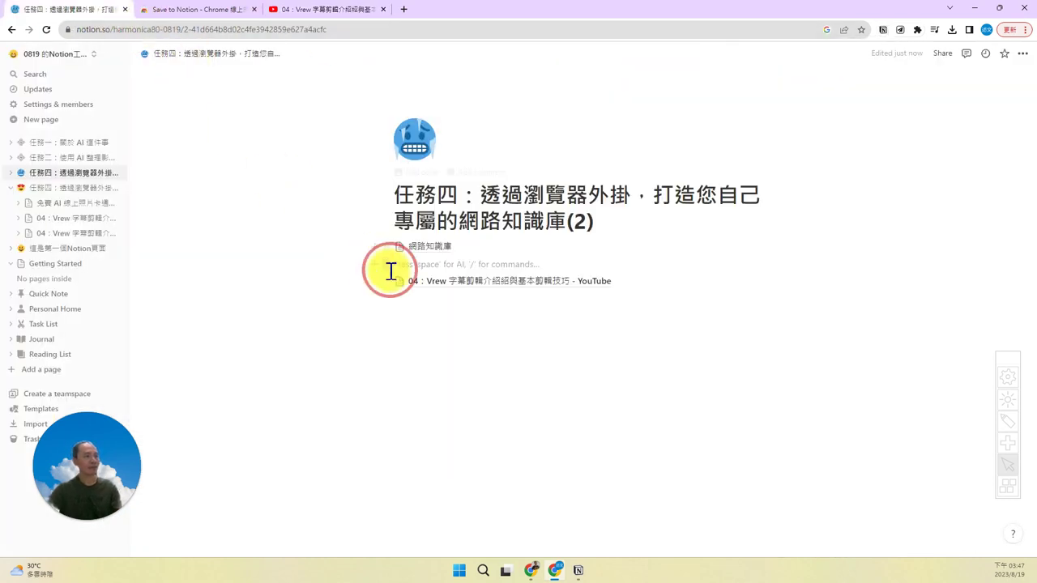
pyautogui.click(433, 247)
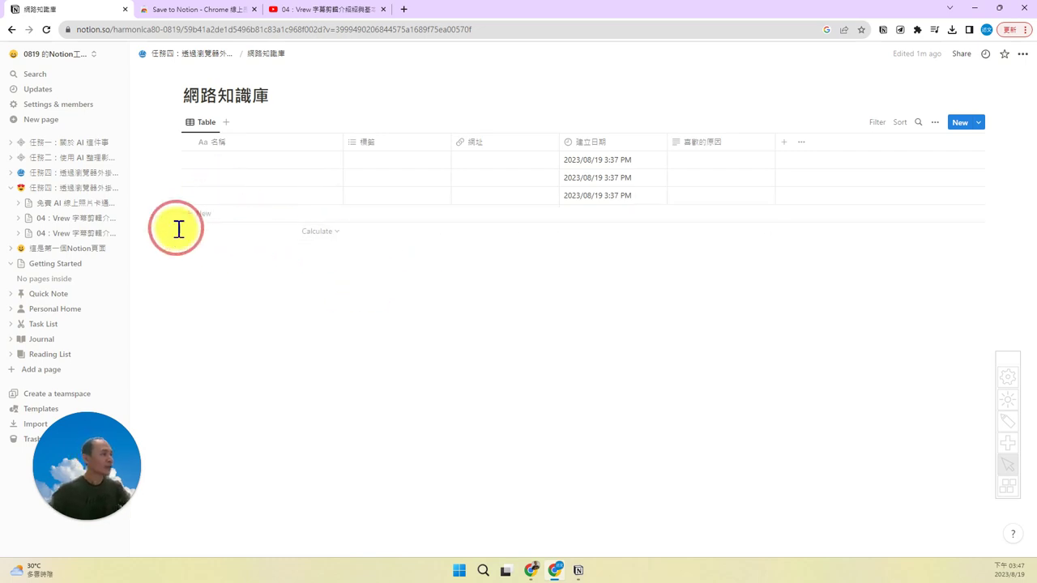
pyautogui.click(16, 173)
pyautogui.click(65, 190)
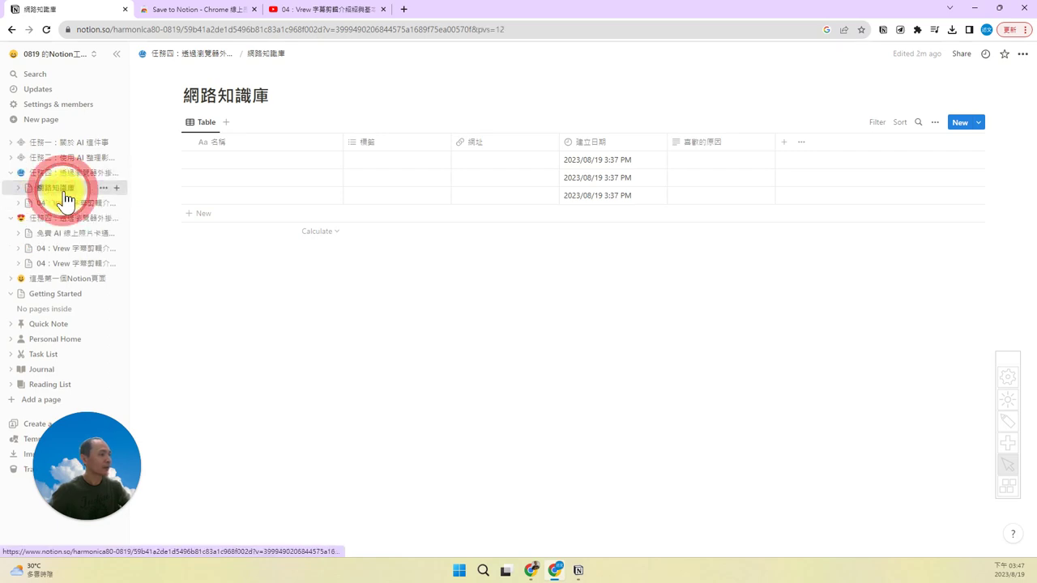
pyautogui.click(90, 204)
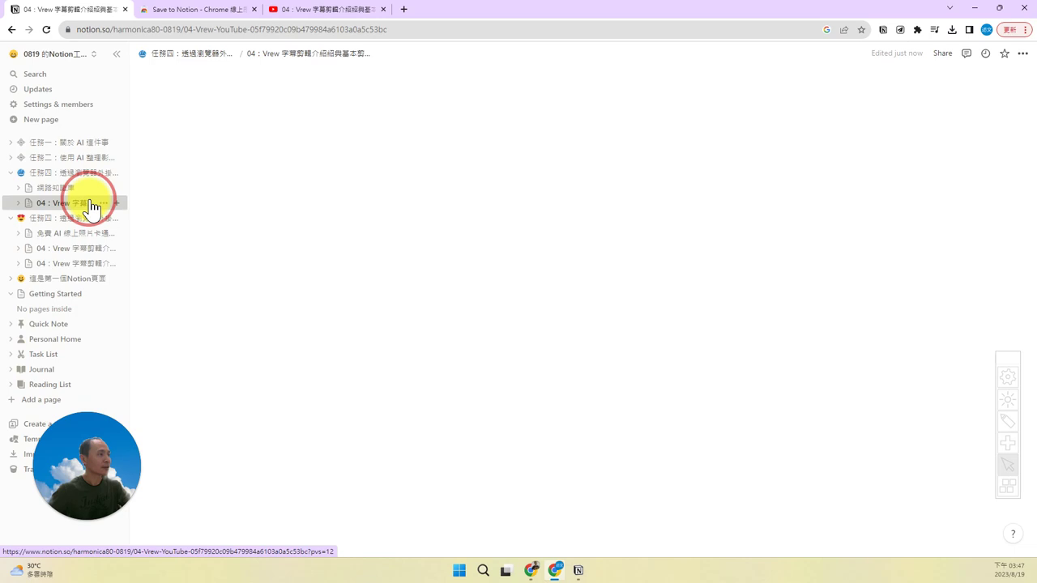
pyautogui.click(76, 177)
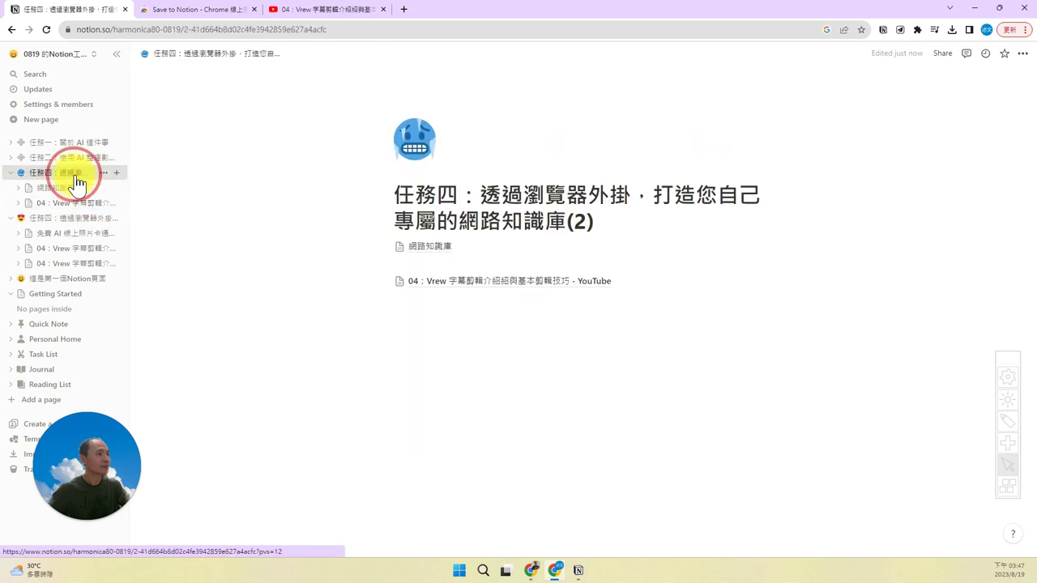
pyautogui.click(435, 257)
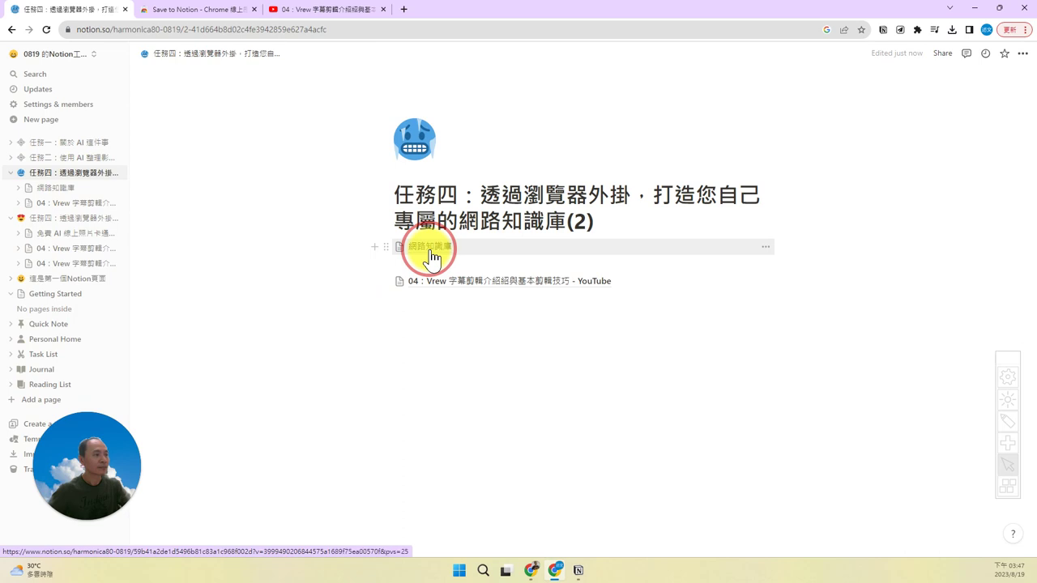
pyautogui.click(257, 200)
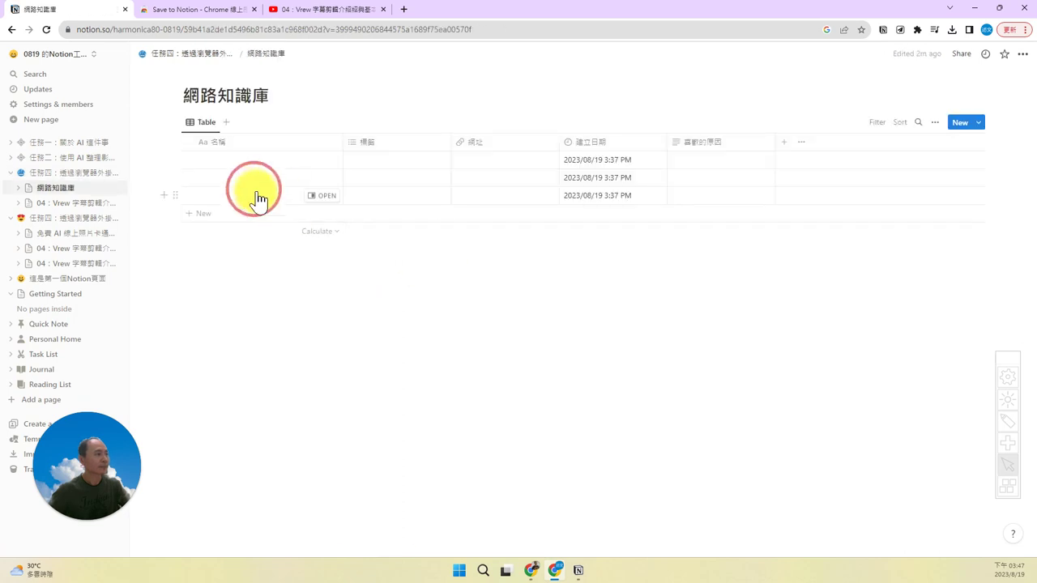
# Move the clipped Vrew video page from the 任務四 (2) page into the 網路知識庫 table and delete its row there.
pyautogui.click(210, 62)
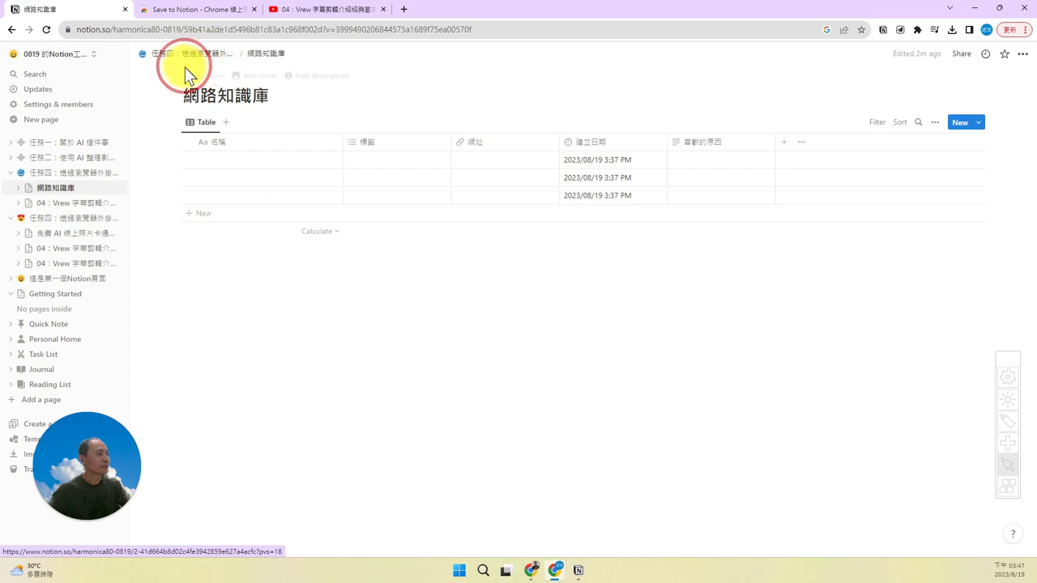
pyautogui.click(74, 179)
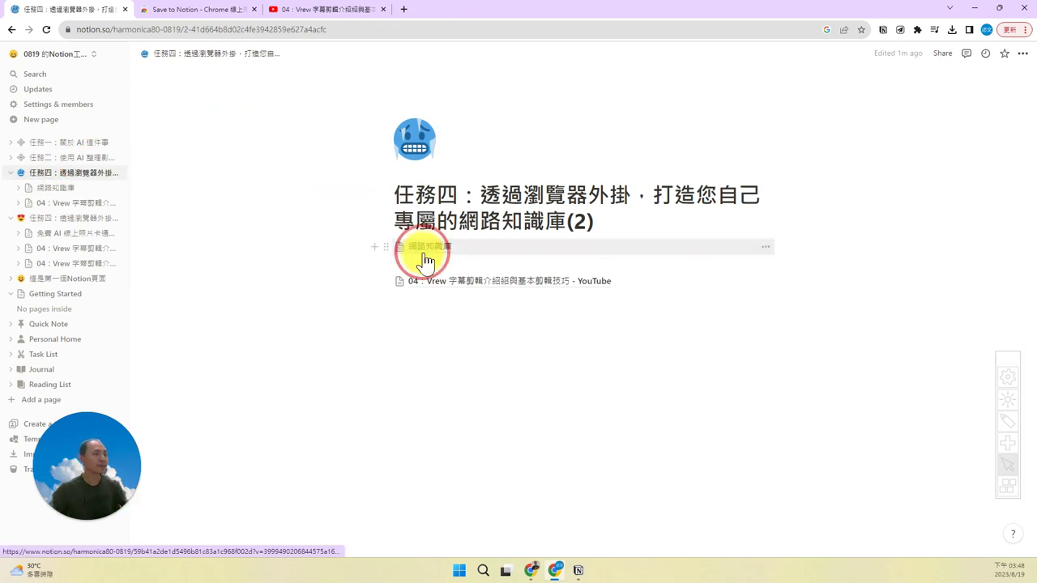
pyautogui.moveTo(428, 290); pyautogui.dragTo(419, 252)
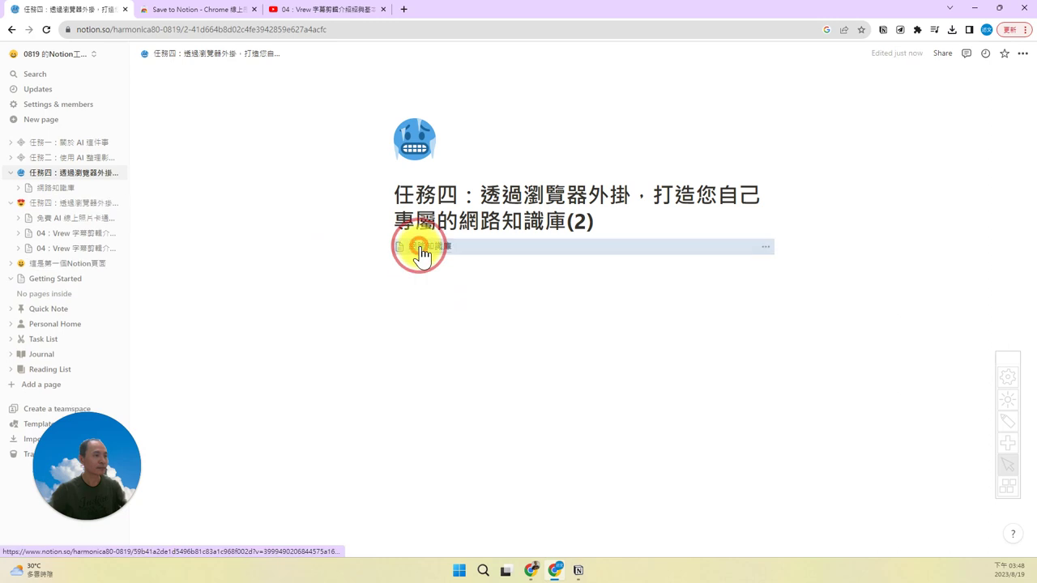
pyautogui.click(420, 253)
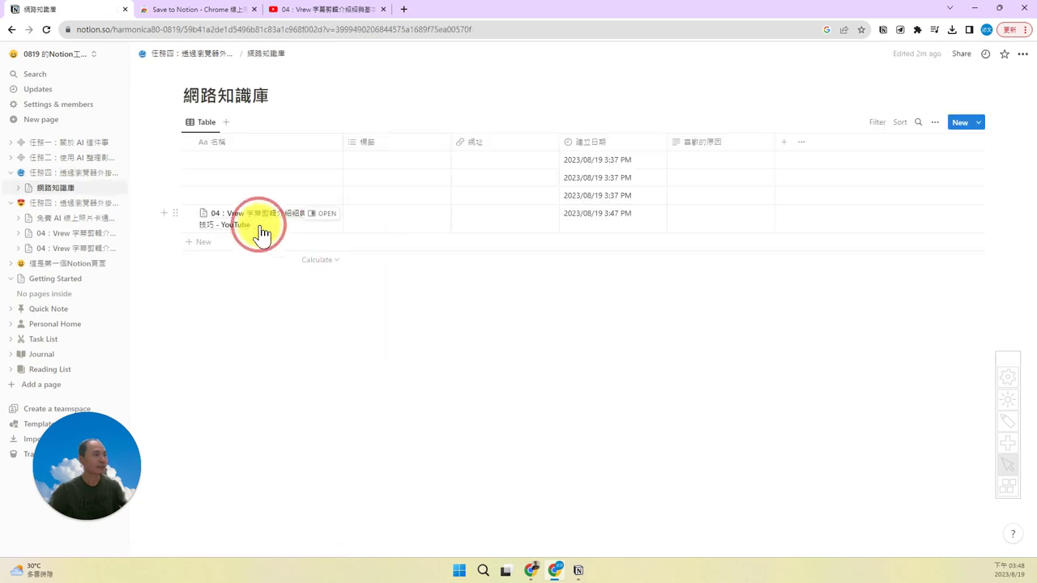
pyautogui.click(188, 215)
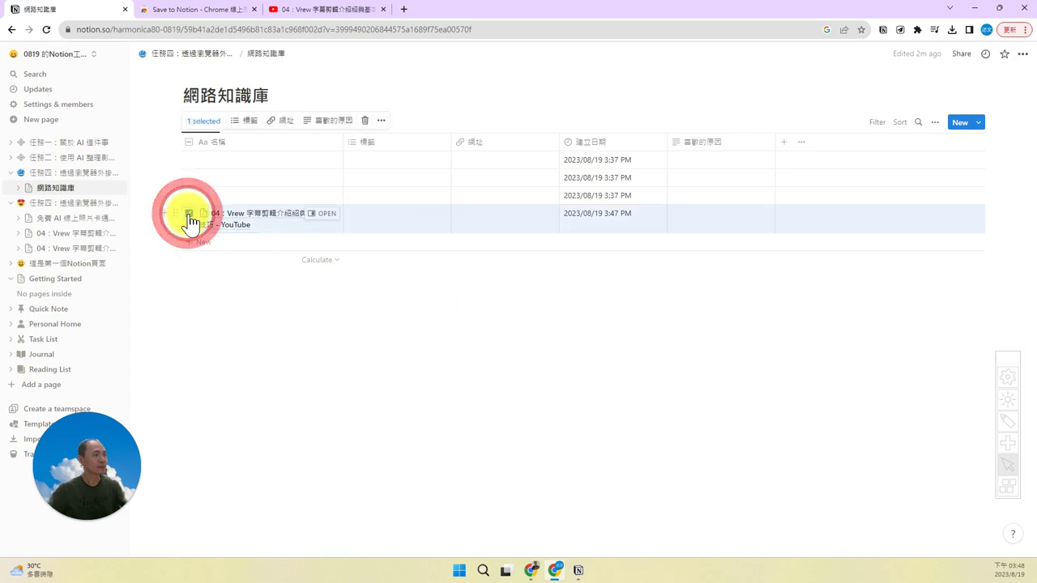
pyautogui.press('Delete')
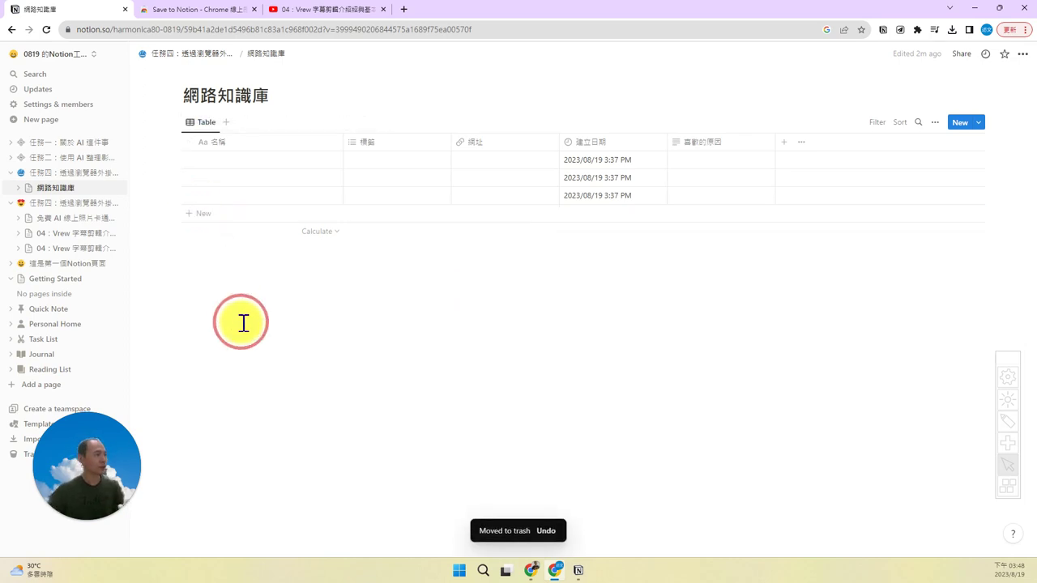
# Switch to the Vrew video's YouTube tab and save the page into the 網路知識庫 database with the Notion web clipper.
pyautogui.click(324, 10)
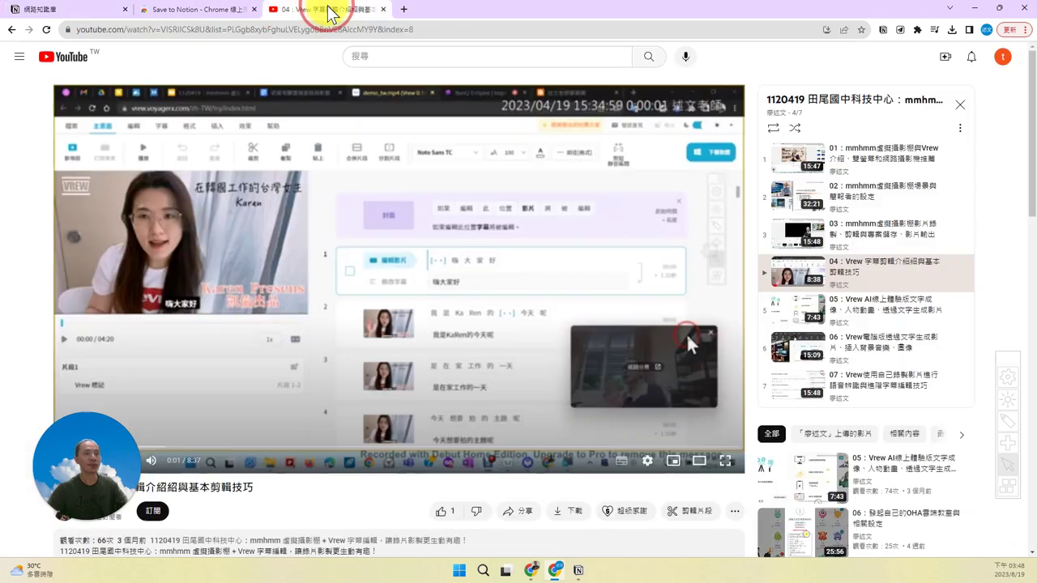
pyautogui.click(888, 31)
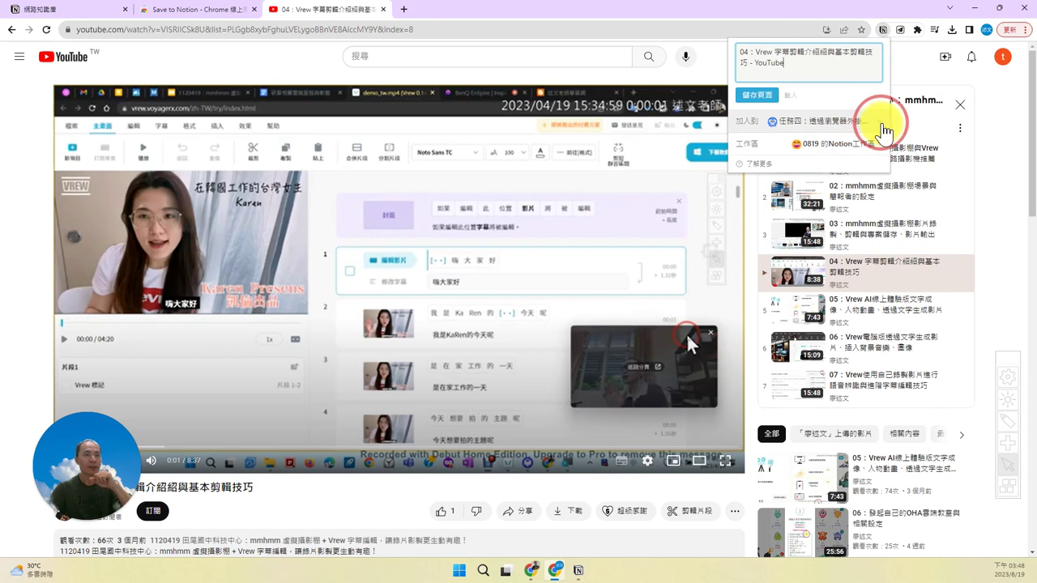
pyautogui.click(883, 129)
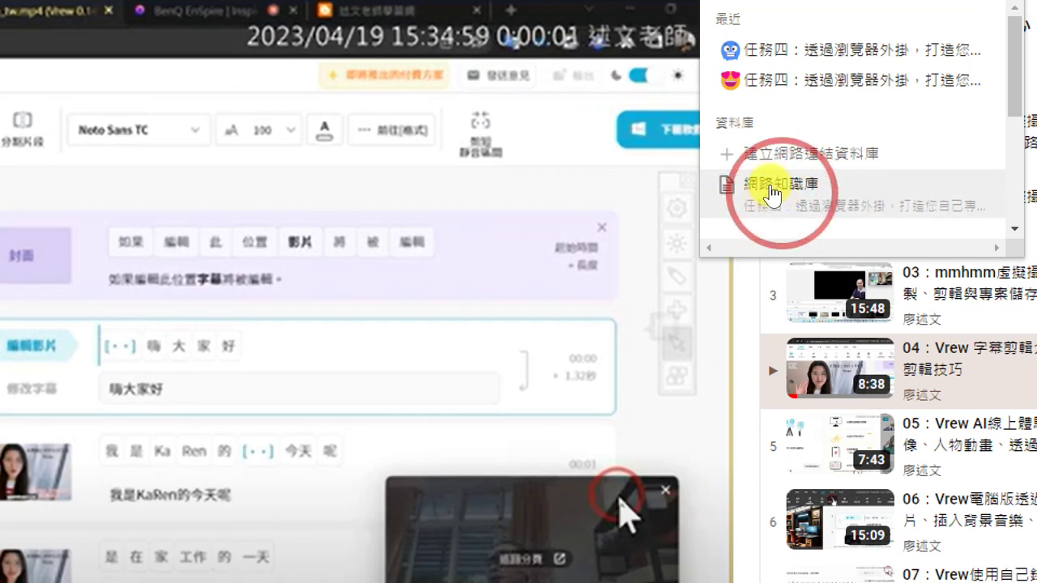
pyautogui.click(780, 201)
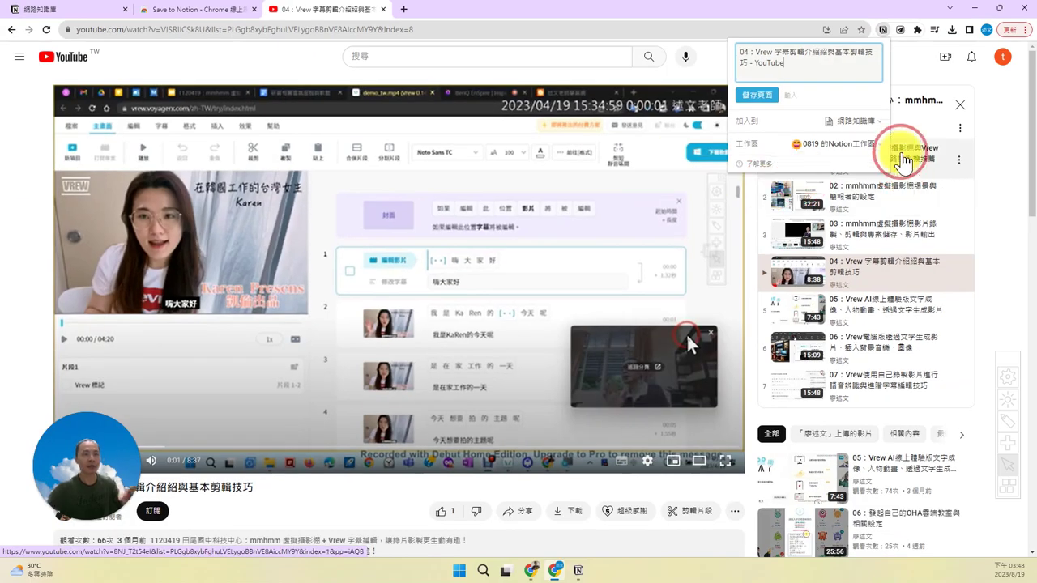
pyautogui.click(771, 97)
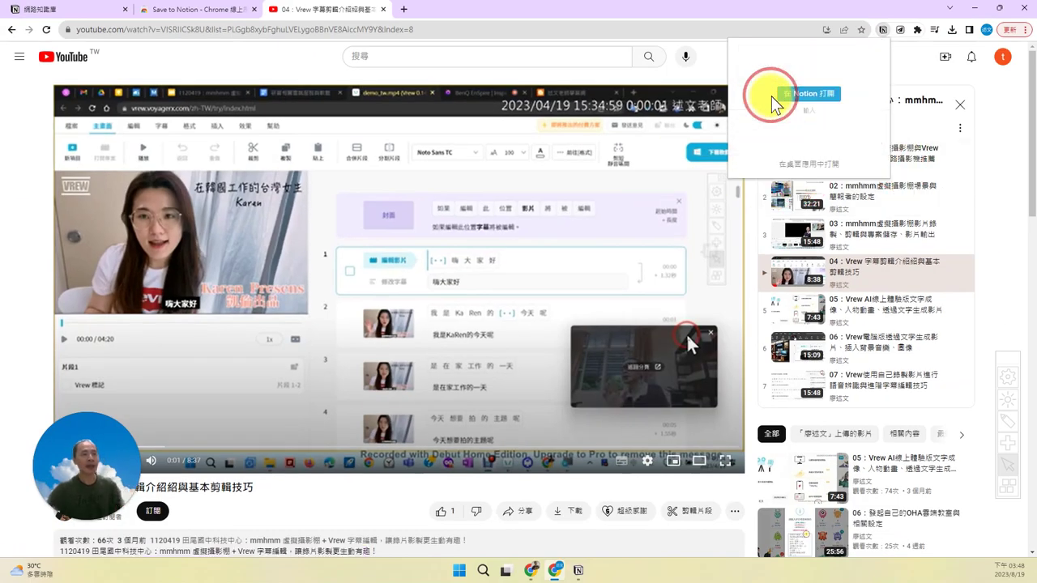
# Return to Notion and delete the three blank rows above the clipped Vrew video in the 網路知識庫 table.
pyautogui.click(61, 13)
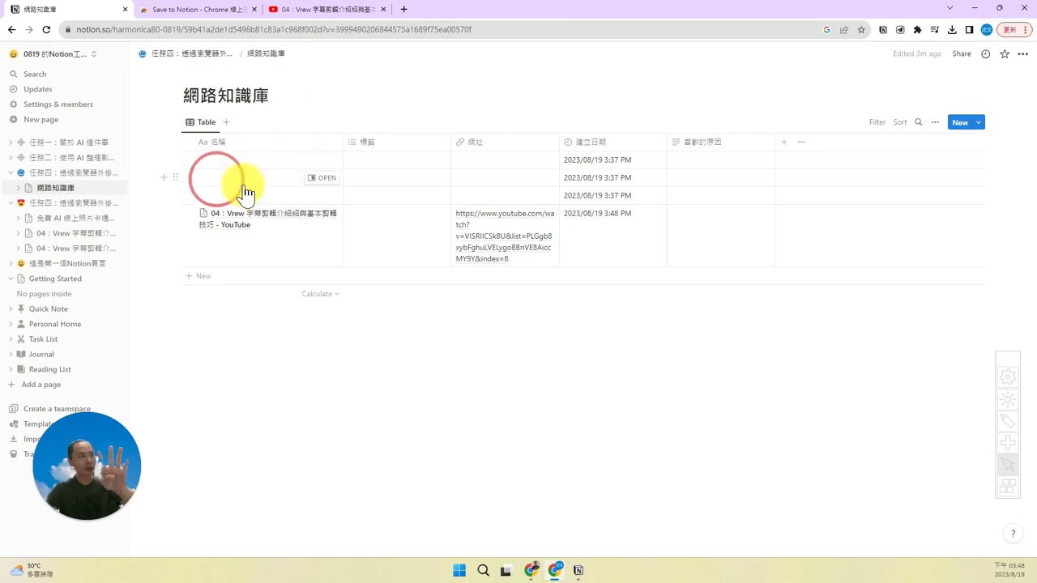
pyautogui.click(180, 175)
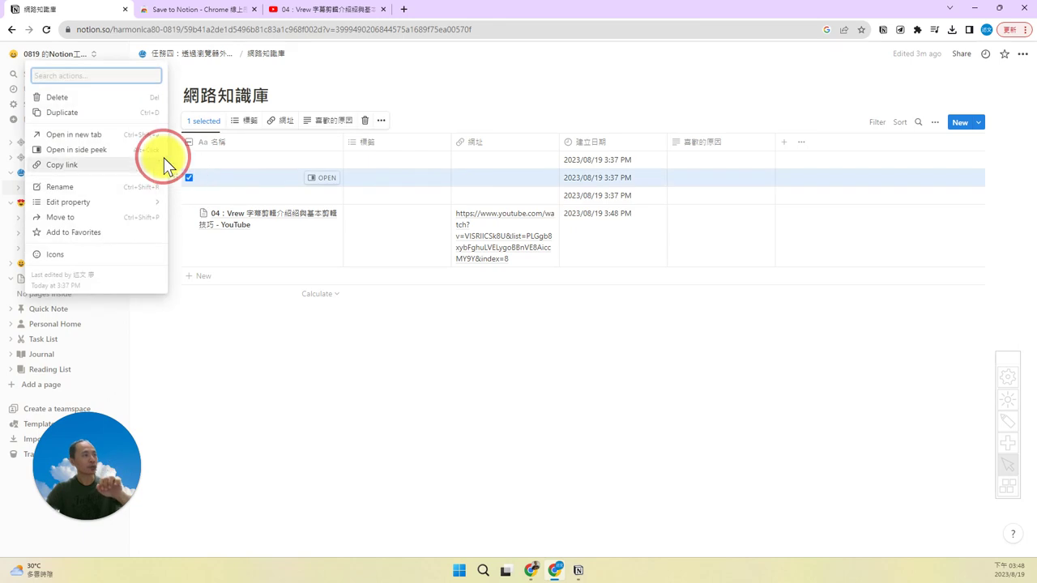
pyautogui.click(138, 97)
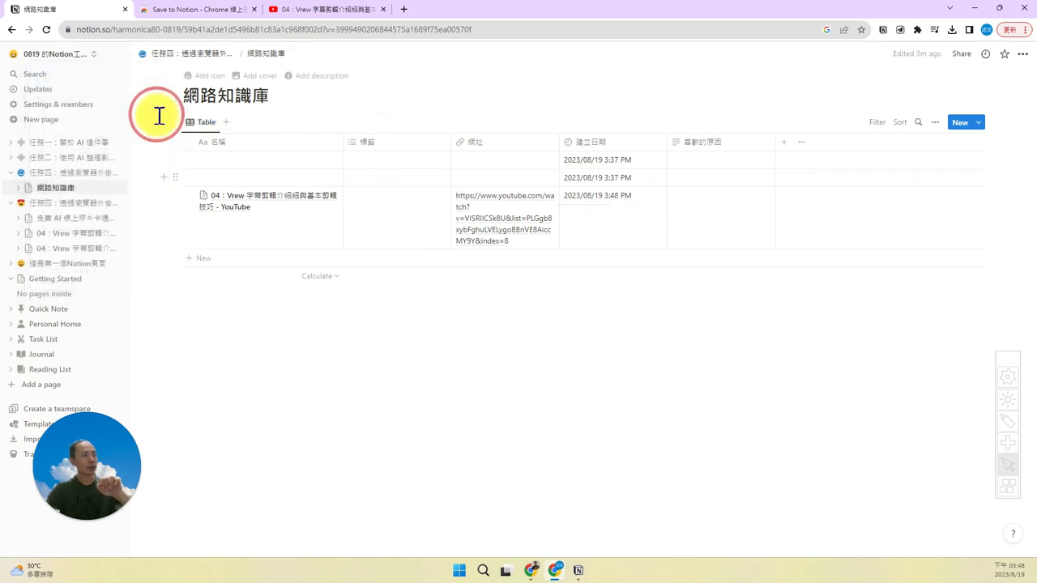
pyautogui.click(176, 154)
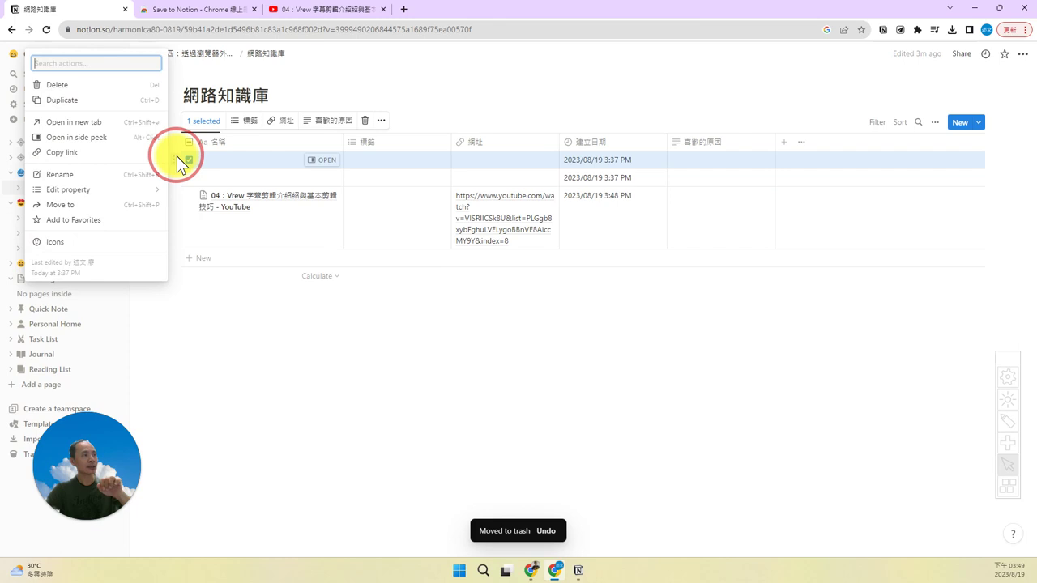
pyautogui.click(139, 92)
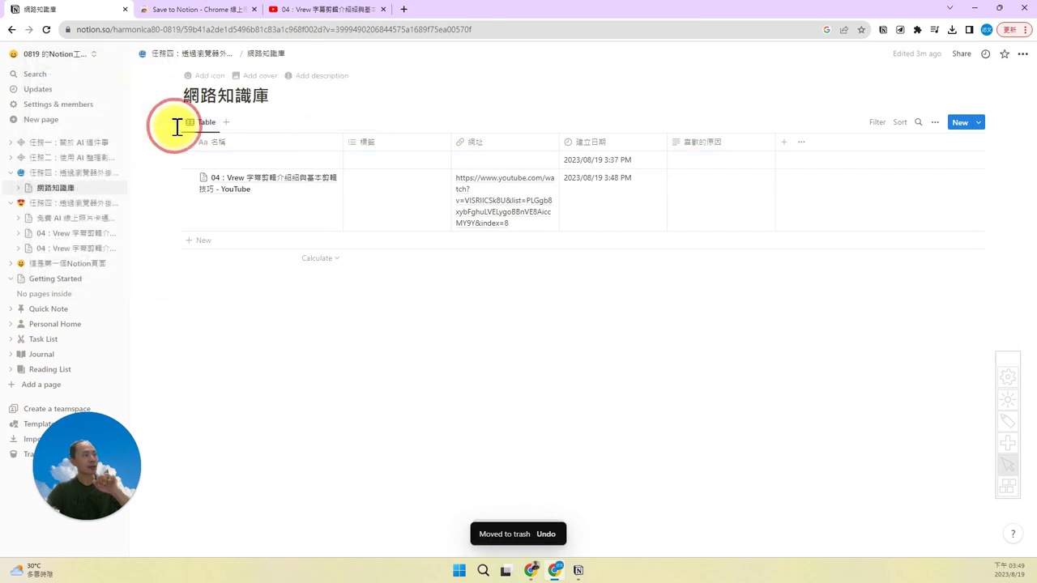
pyautogui.click(190, 159)
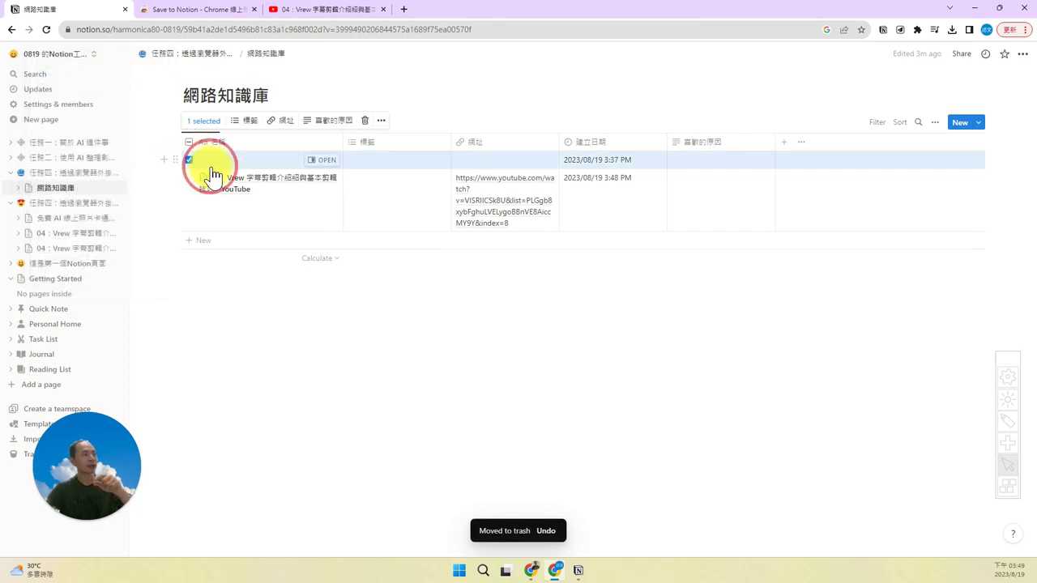
pyautogui.press('Delete')
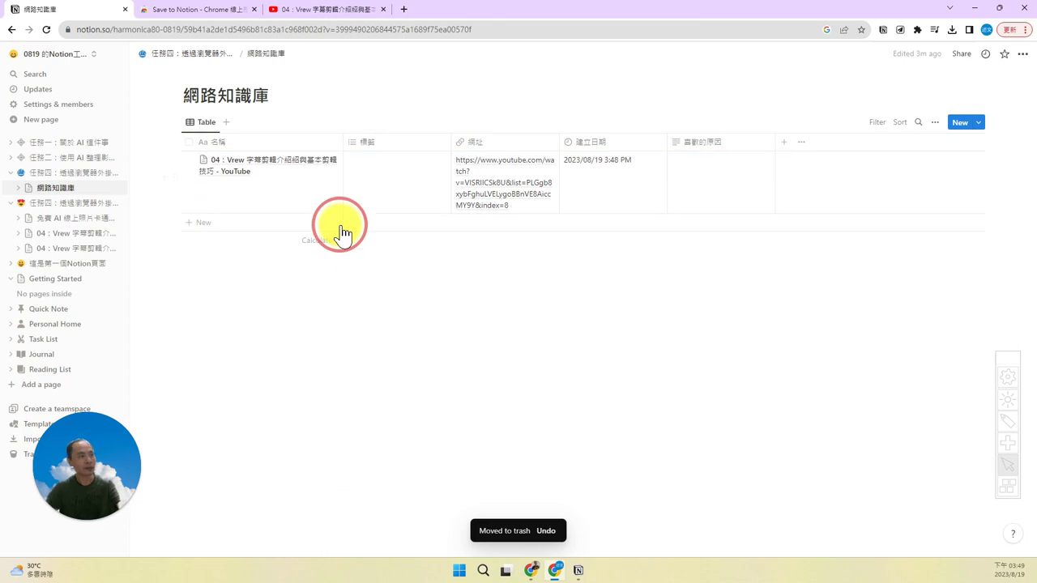
# Open the clipped Vrew video page beside the table, tag it 影片剪輯 in the 標籤 property, and close it.
pyautogui.click(261, 167)
pyautogui.press('Escape')
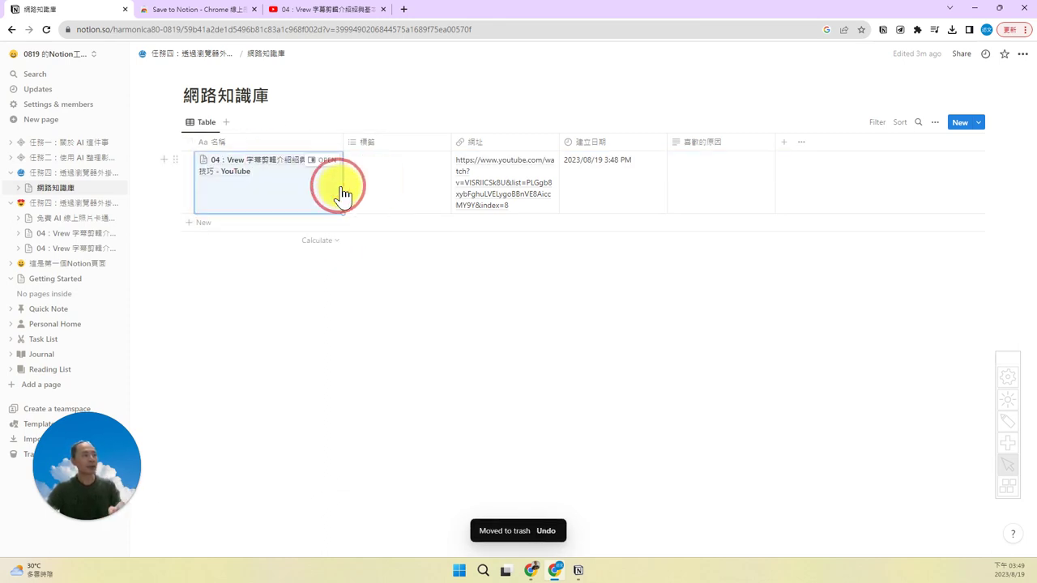
pyautogui.click(321, 162)
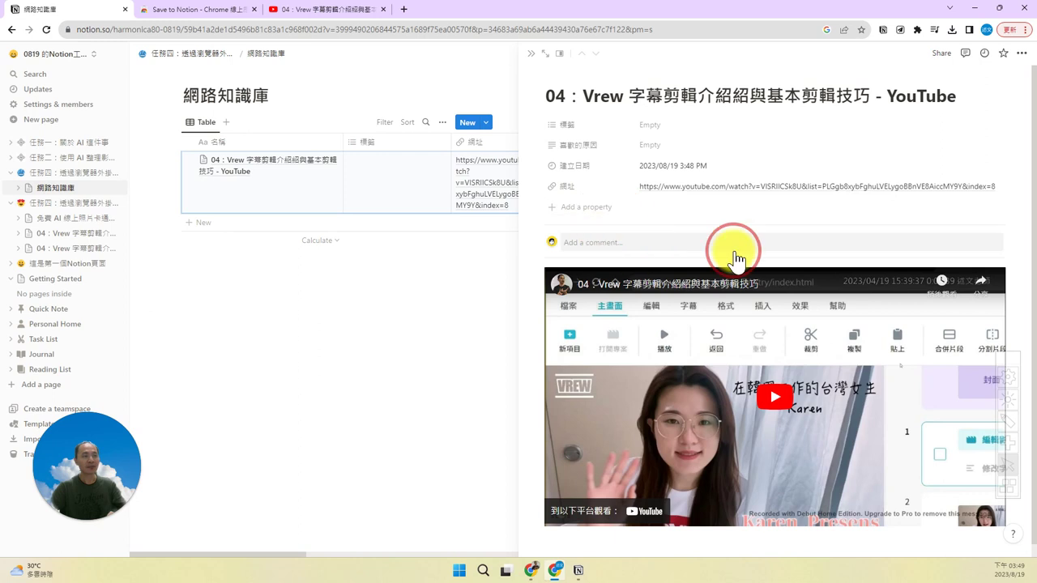
pyautogui.scroll(-1, 799, 360)
pyautogui.scroll(1, 804, 369)
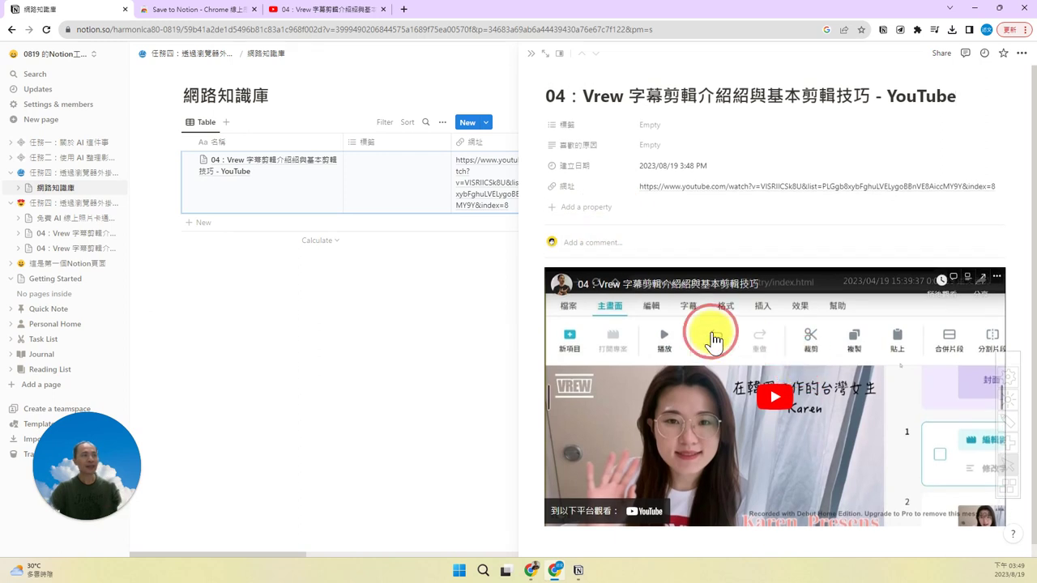
pyautogui.click(677, 134)
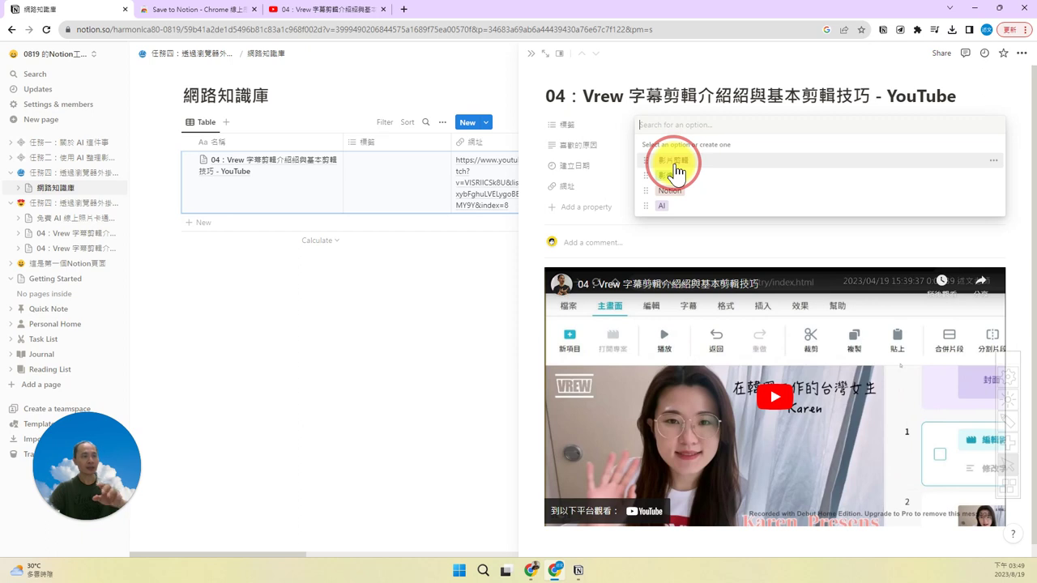
pyautogui.click(675, 167)
pyautogui.click(425, 288)
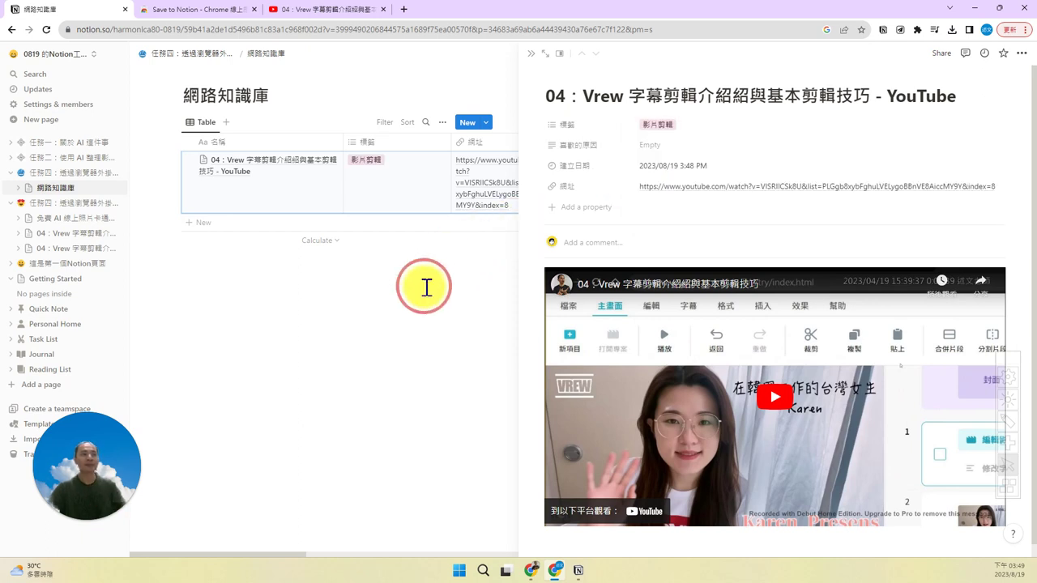
pyautogui.click(447, 83)
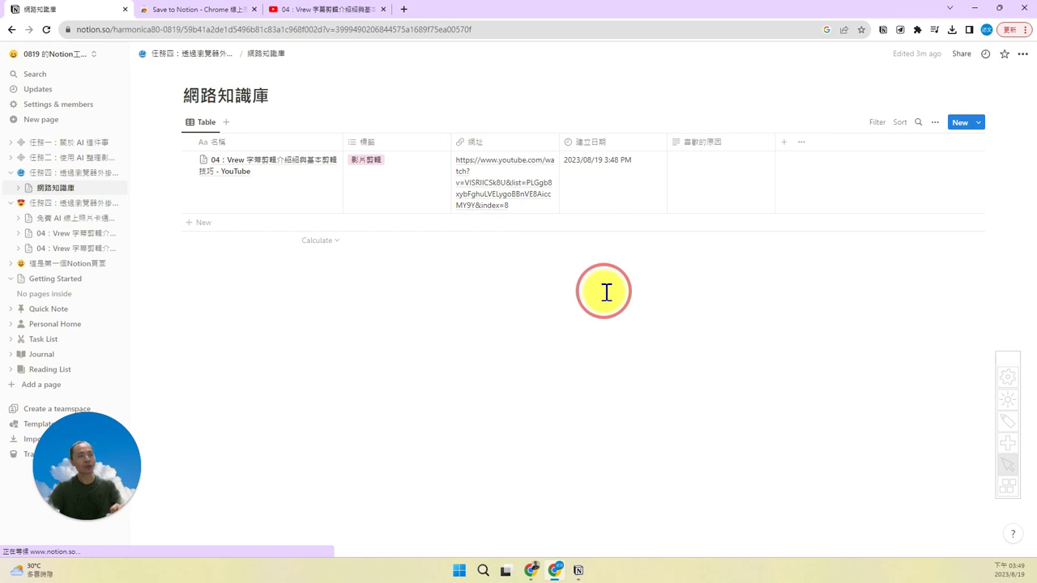
pyautogui.click(707, 164)
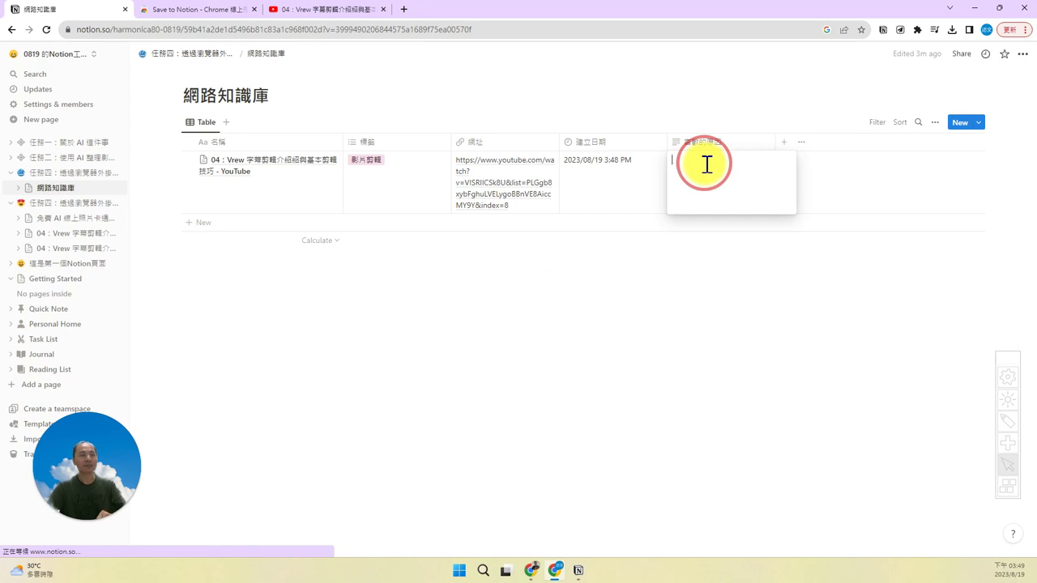
# Copy the address of the 1120808、0809 金門縣 1Know blog article from the other Chrome window and load it in a new tab.
pyautogui.click(401, 10)
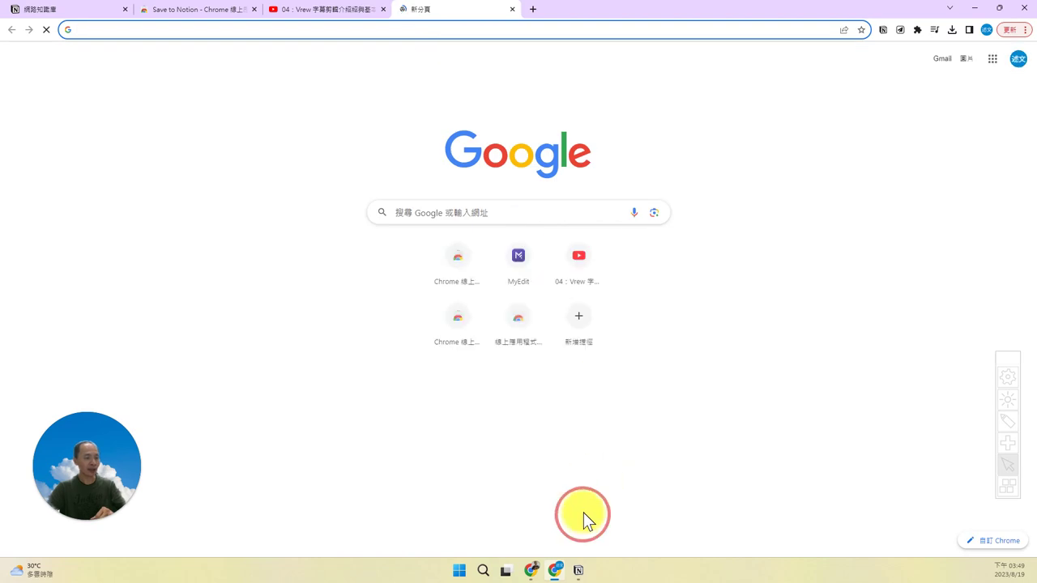
pyautogui.click(539, 569)
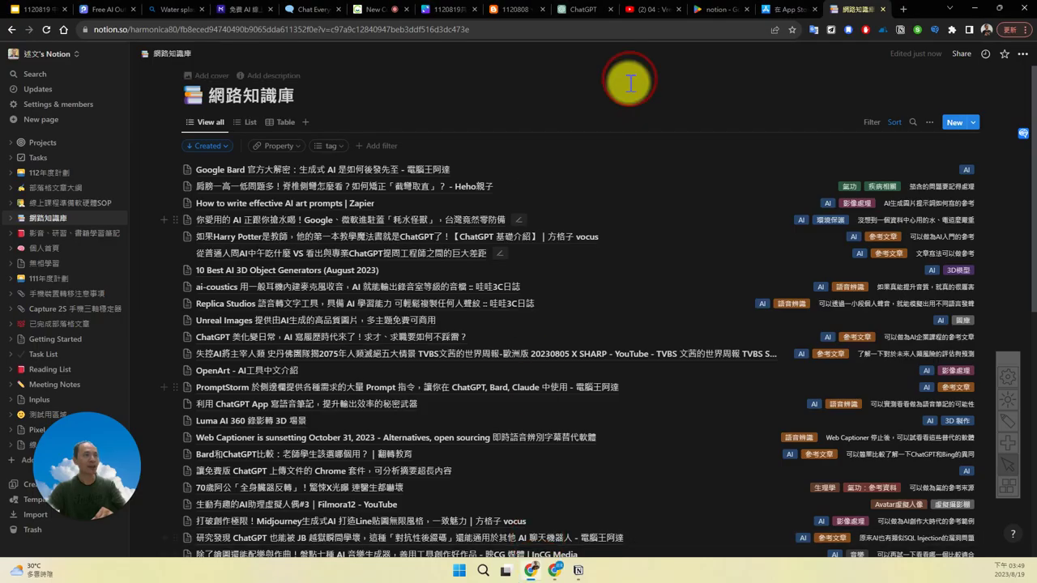
pyautogui.click(527, 11)
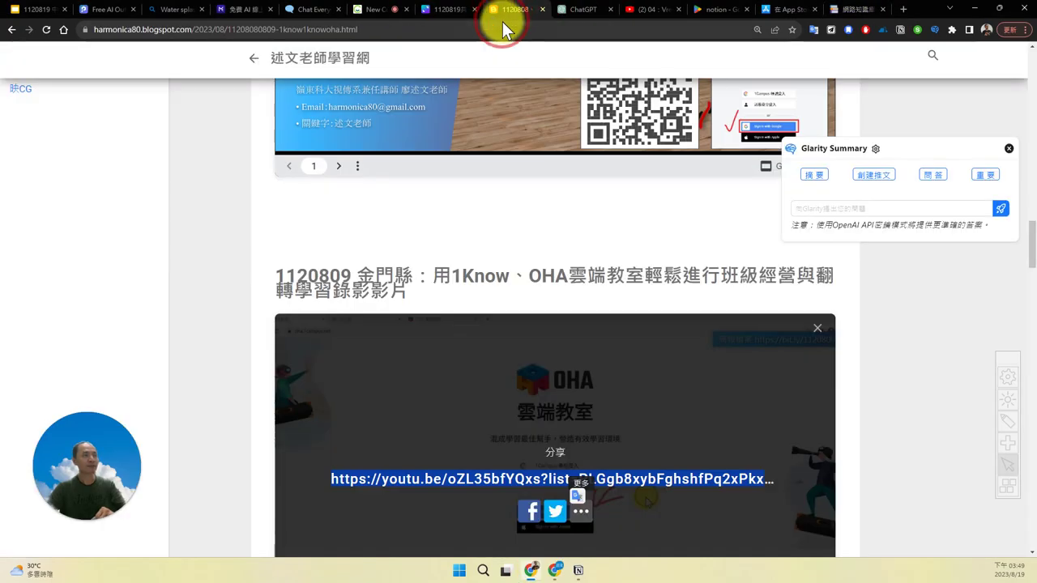
pyautogui.hotkey('alt', 'Tab')
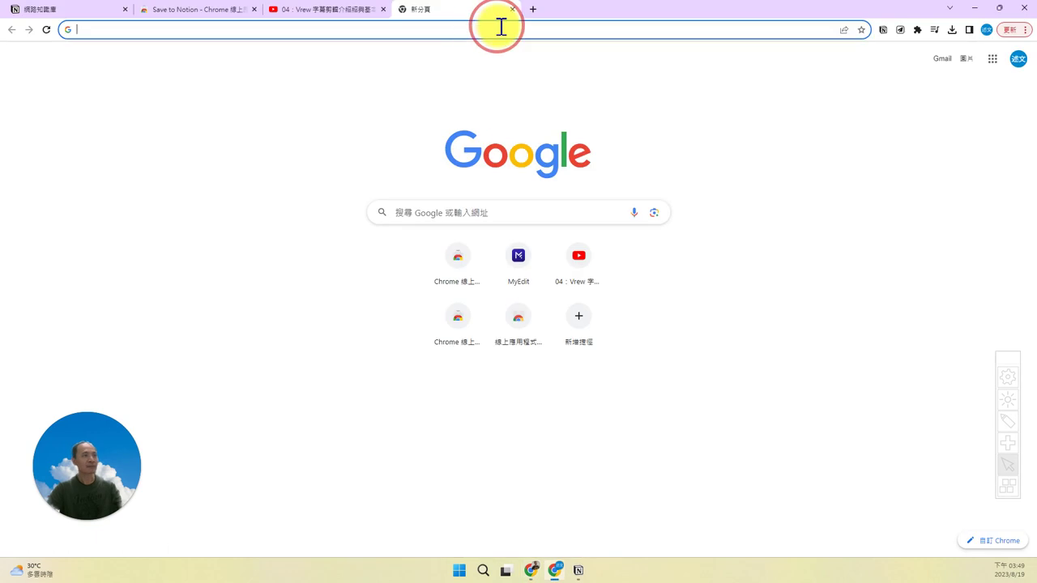
pyautogui.click(486, 27)
pyautogui.hotkey('ctrl', 'v')
pyautogui.press('Return')
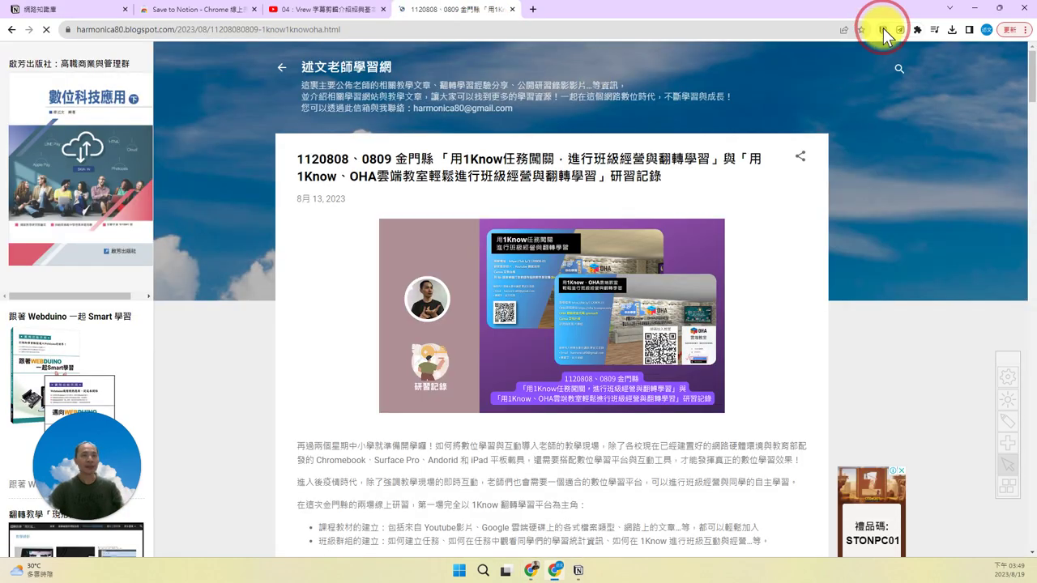
# Save the 1Know blog article into the 網路知識庫 database with the Notion web clipper and open the saved page in Notion.
pyautogui.click(883, 31)
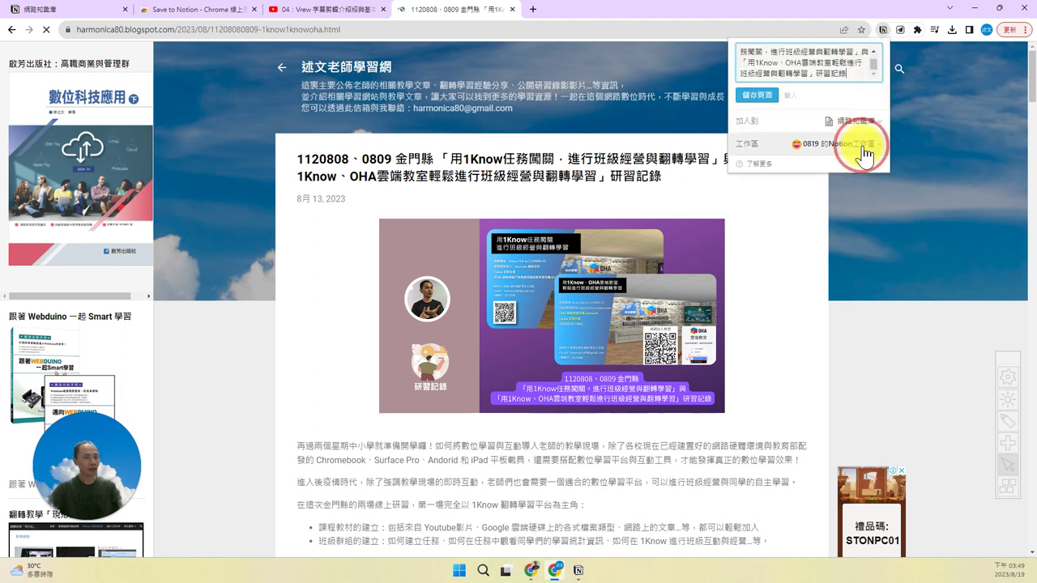
pyautogui.click(860, 146)
pyautogui.click(752, 98)
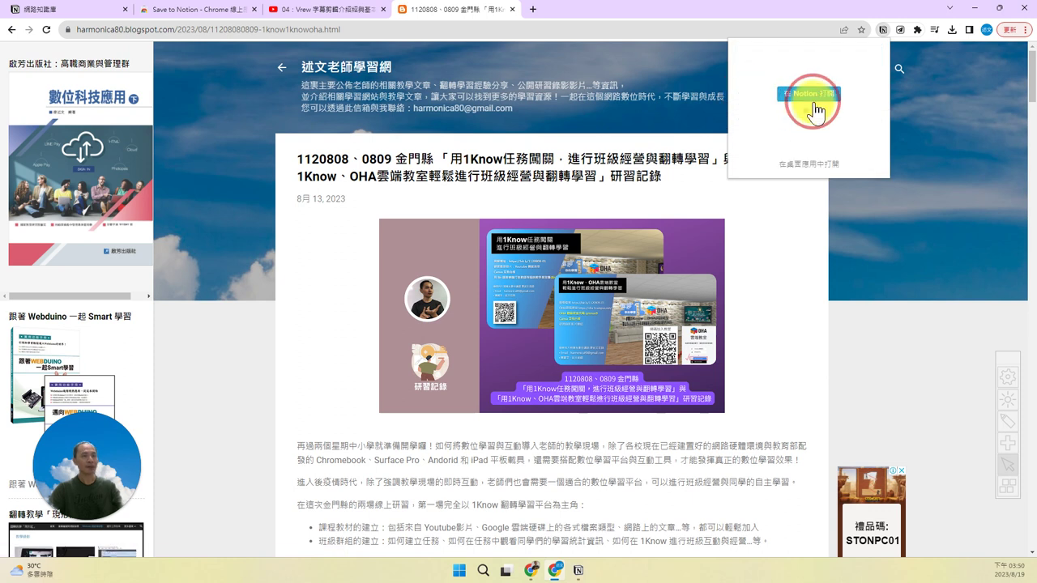
pyautogui.click(822, 94)
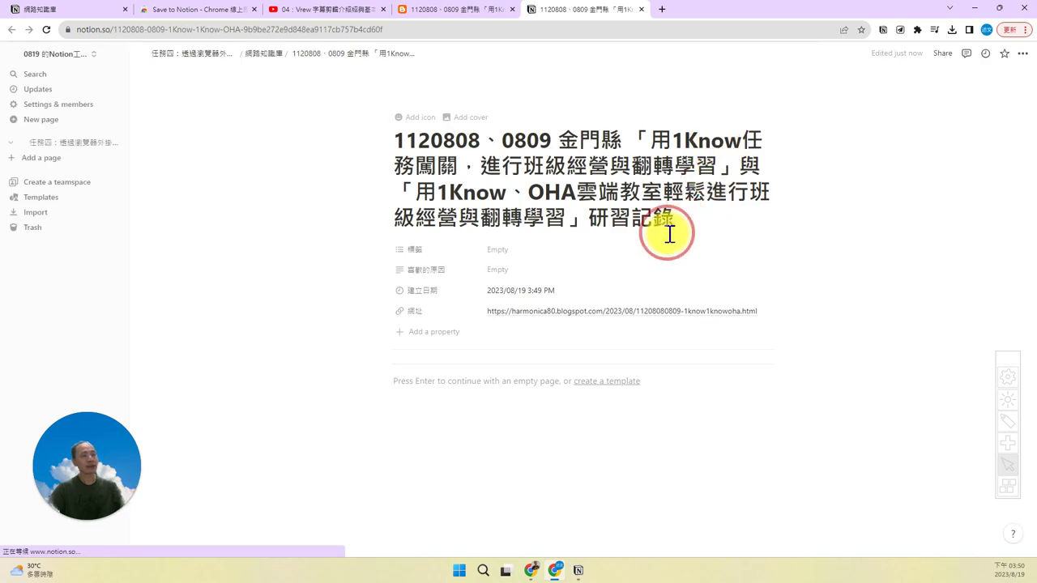
# Create a new tag 1Know in the 標籤 property of the saved blog article page.
pyautogui.click(514, 253)
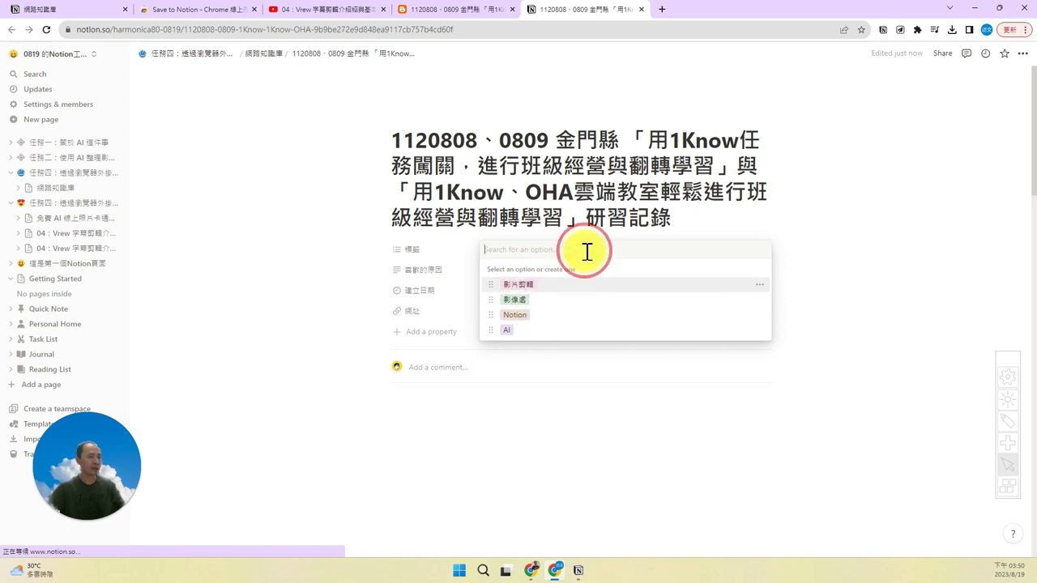
pyautogui.write('1')
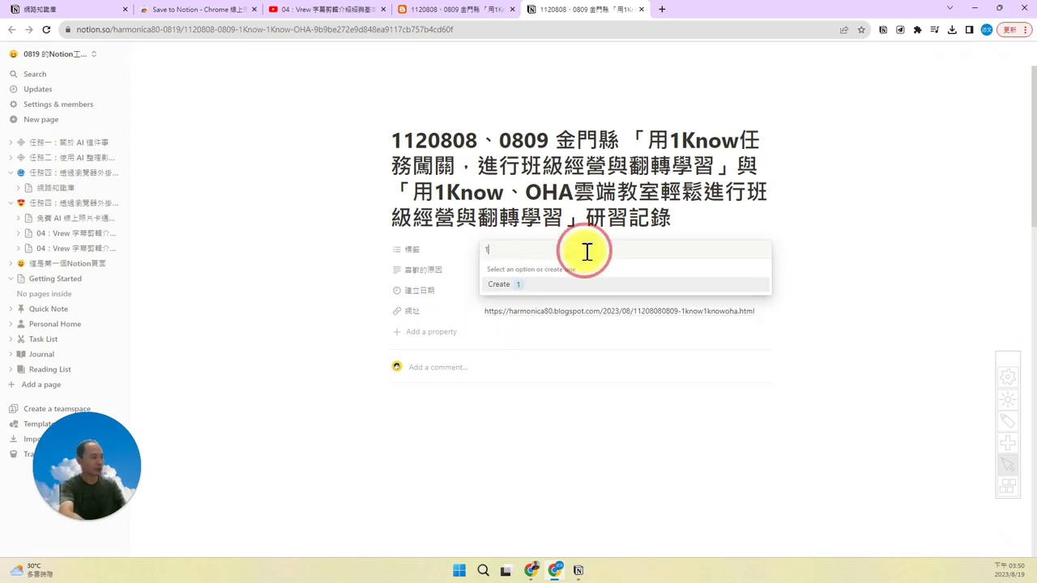
pyautogui.write('Know')
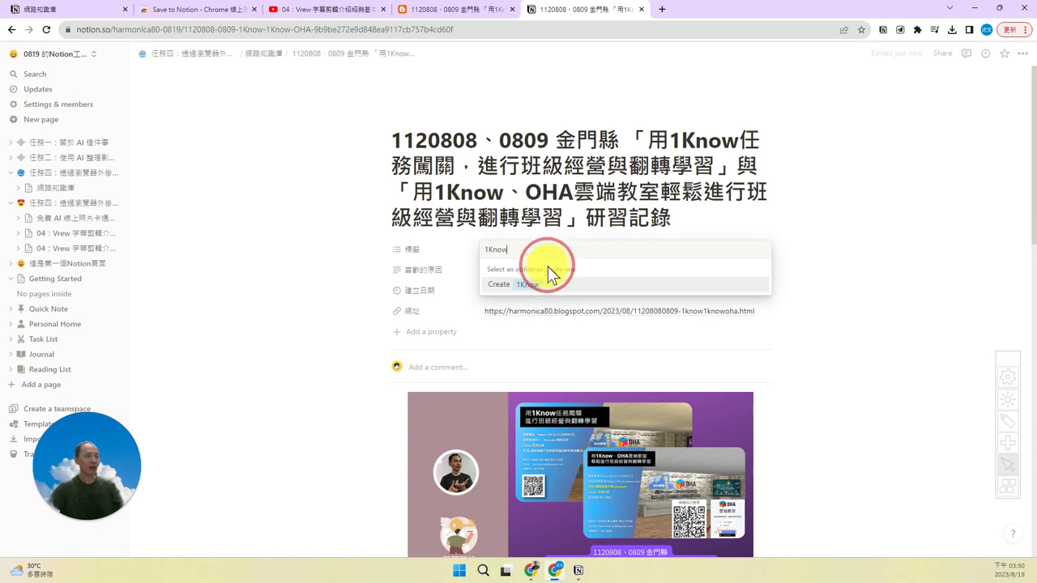
pyautogui.click(527, 288)
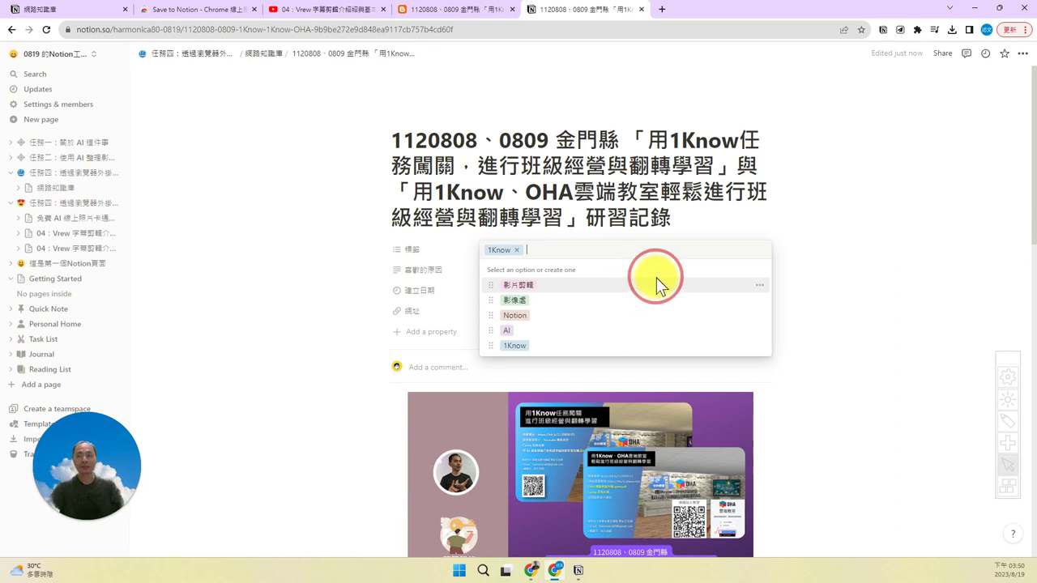
pyautogui.click(838, 300)
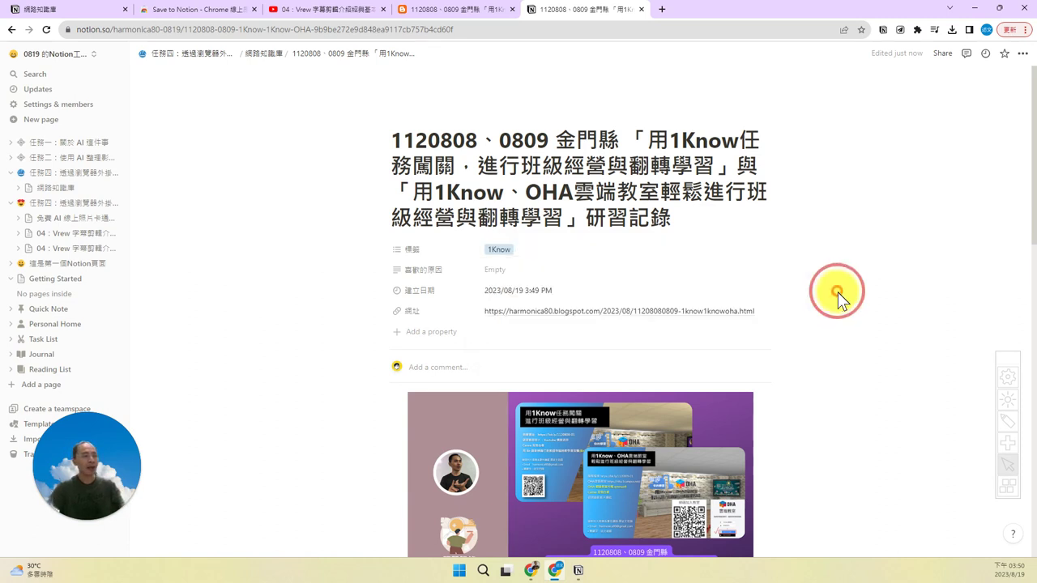
# Return to the 網路知識庫 table and check the row of the saved 1Know blog article.
pyautogui.click(535, 276)
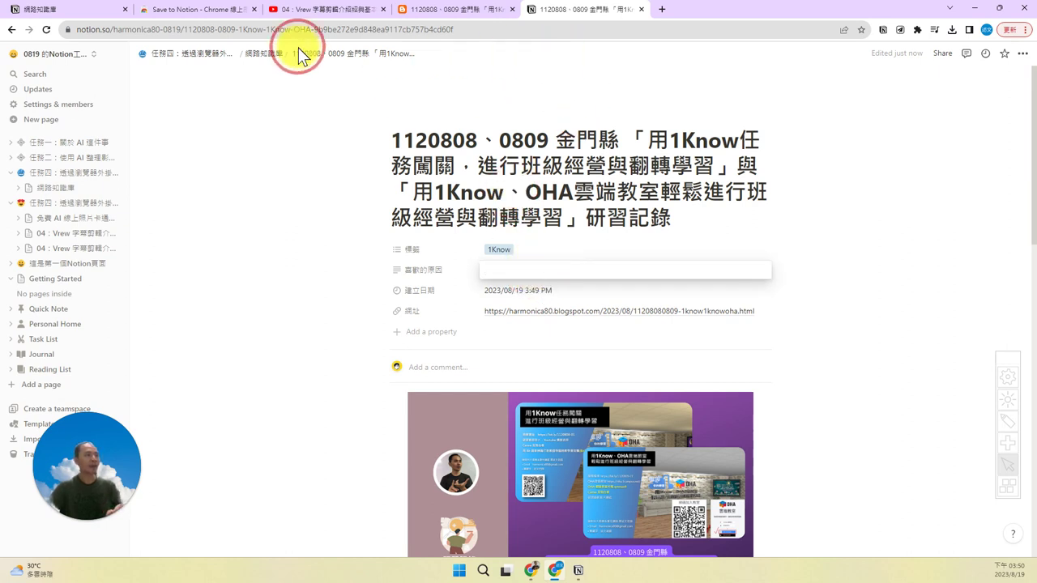
pyautogui.click(209, 59)
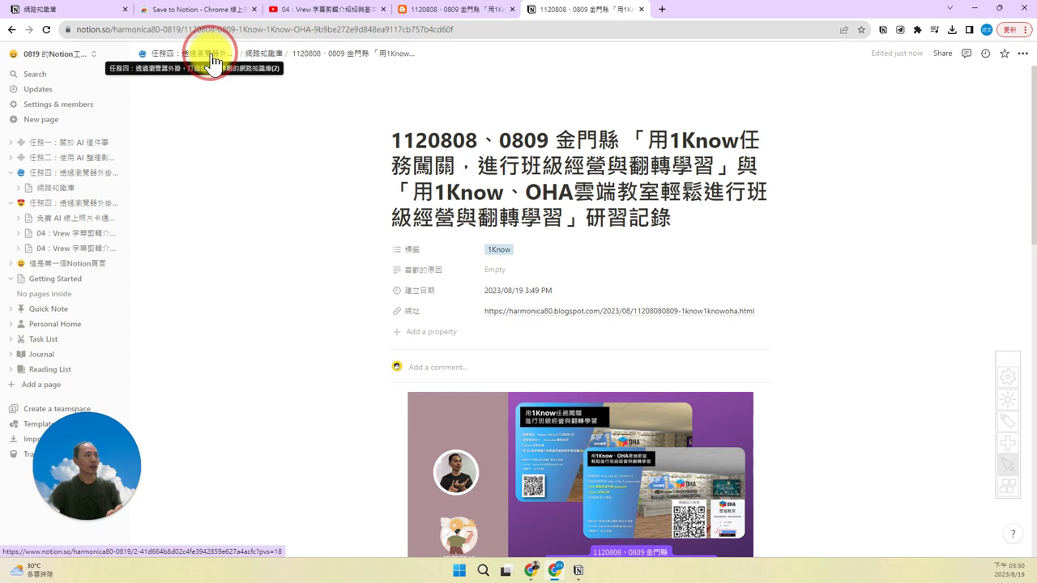
pyautogui.click(255, 55)
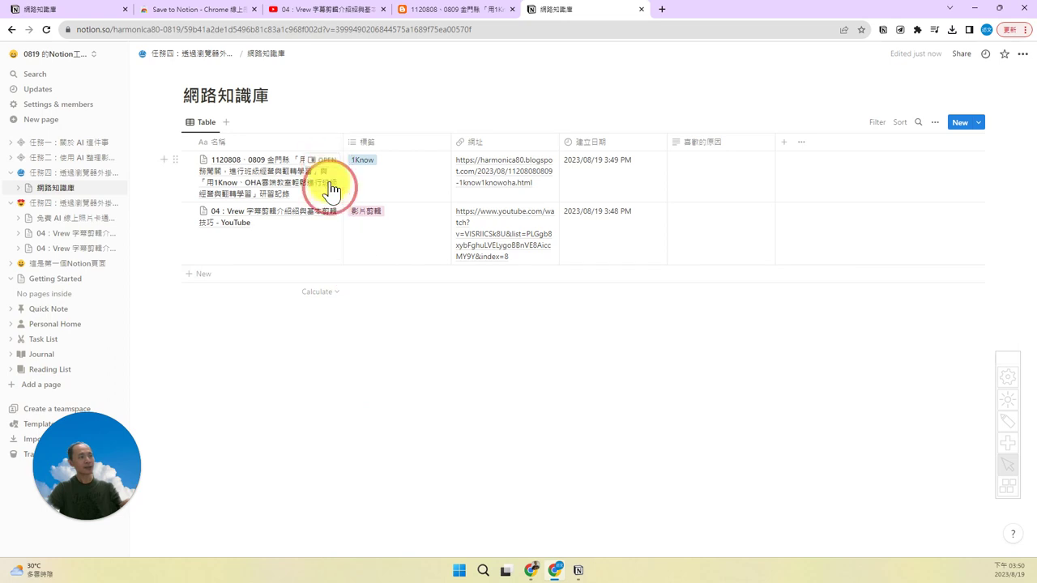
# Return to the blog's home page and open the 1120810 屏東縣 Sweet Home 3D免費開源室內設計 article.
pyautogui.click(345, 234)
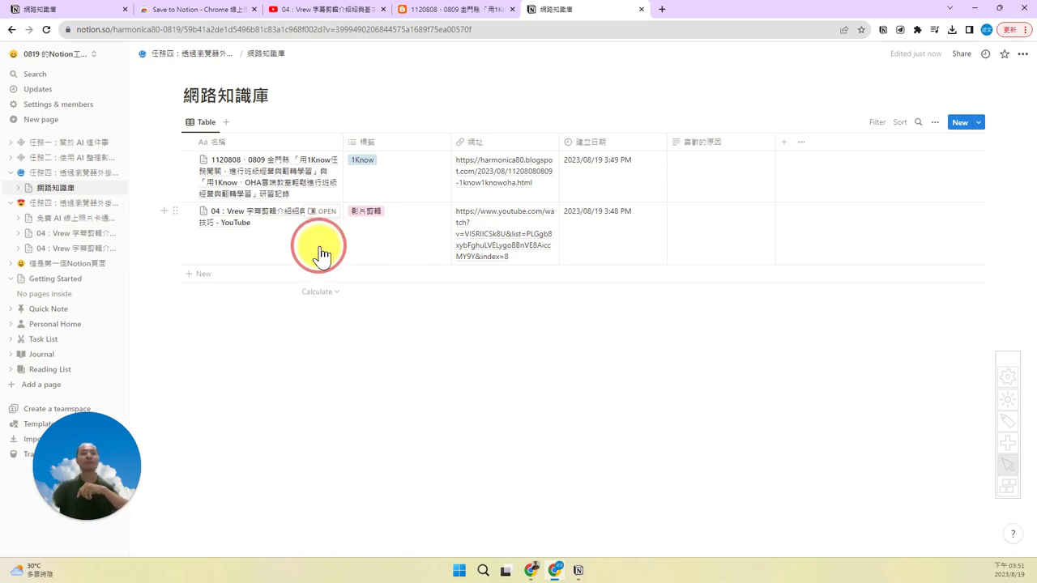
pyautogui.click(460, 9)
pyautogui.click(348, 66)
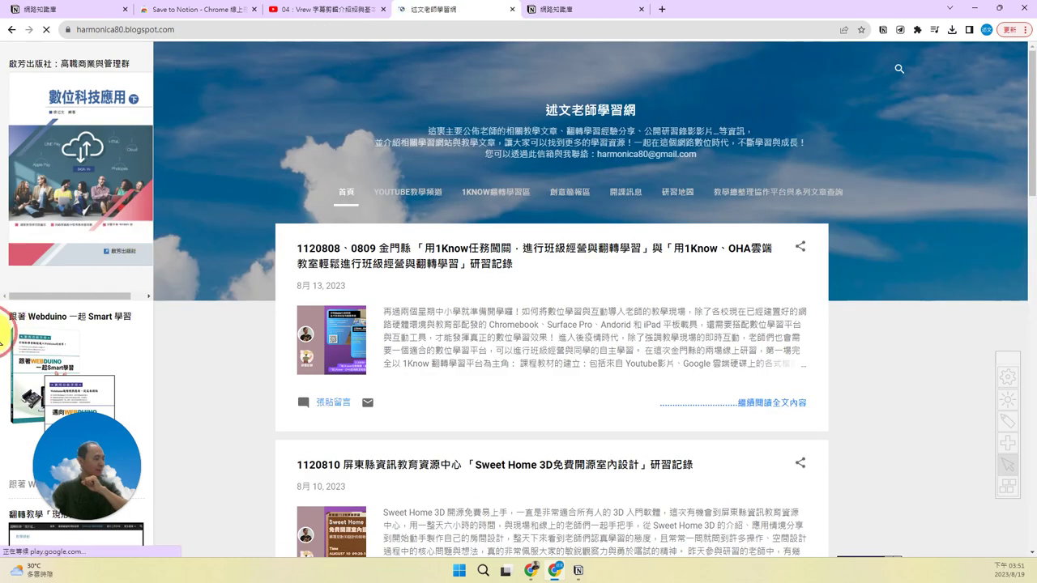
pyautogui.moveTo(312, 300); pyautogui.dragTo(518, 348)
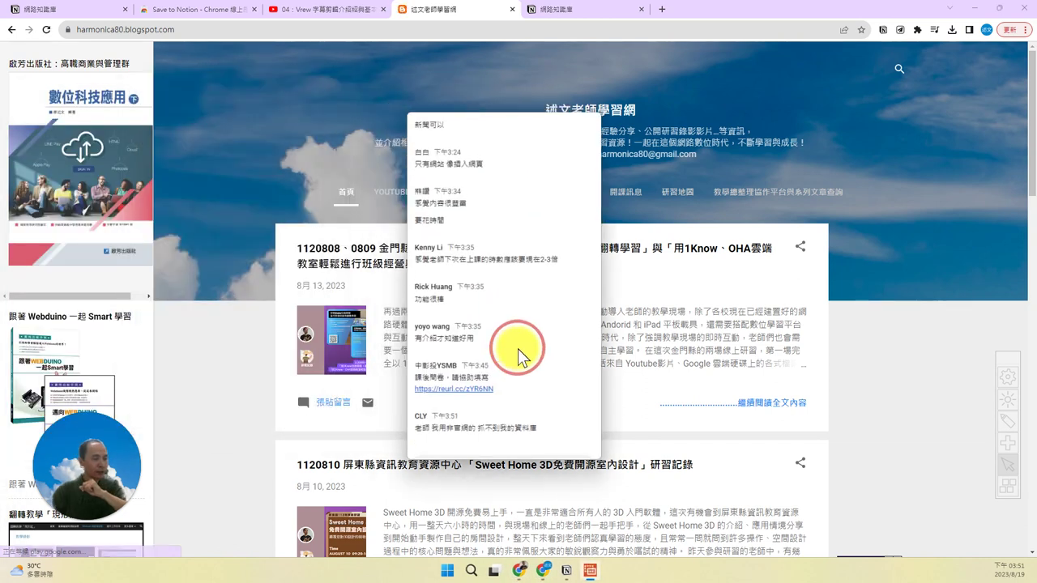
pyautogui.moveTo(518, 349); pyautogui.dragTo(17, 336)
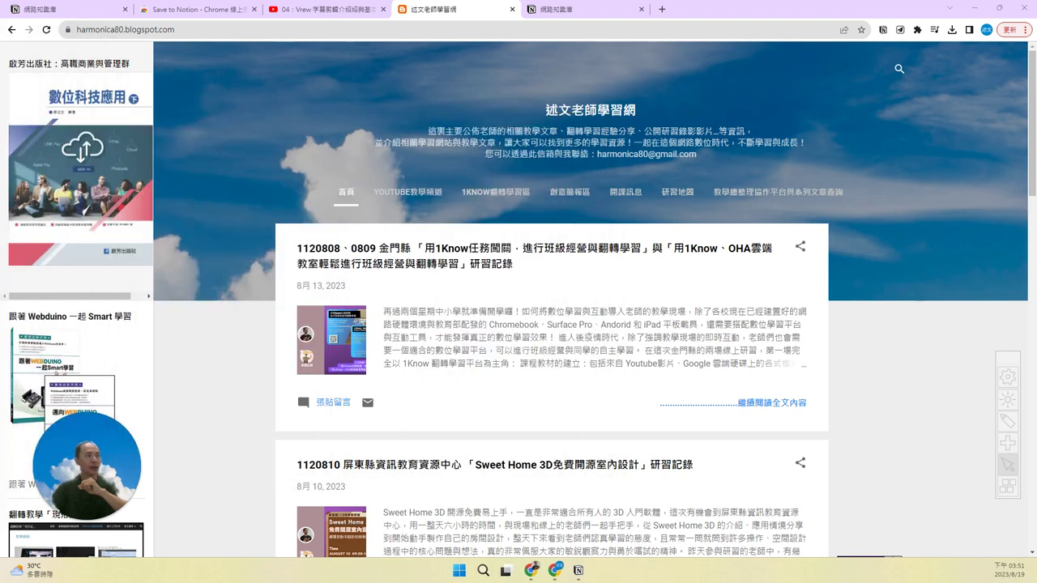
pyautogui.click(528, 460)
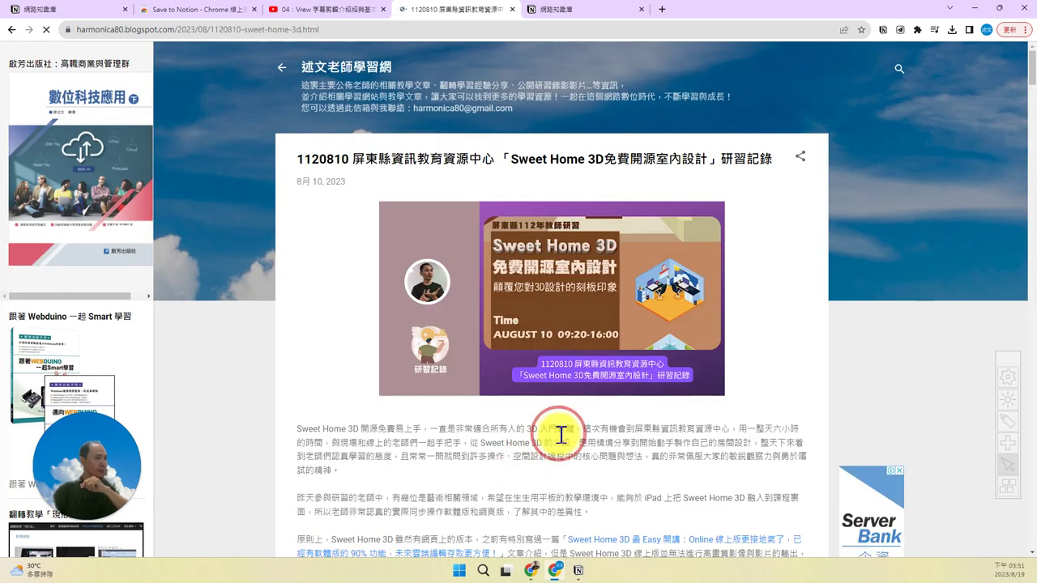
# Create a new Save to Notion form that adds pages to the 網路知識庫 database.
pyautogui.click(902, 32)
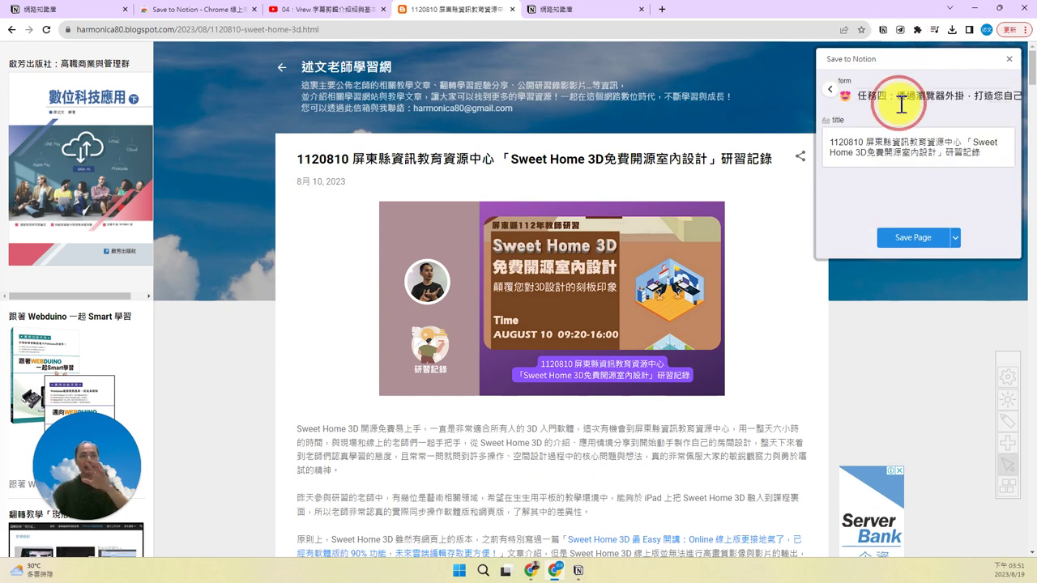
pyautogui.click(832, 87)
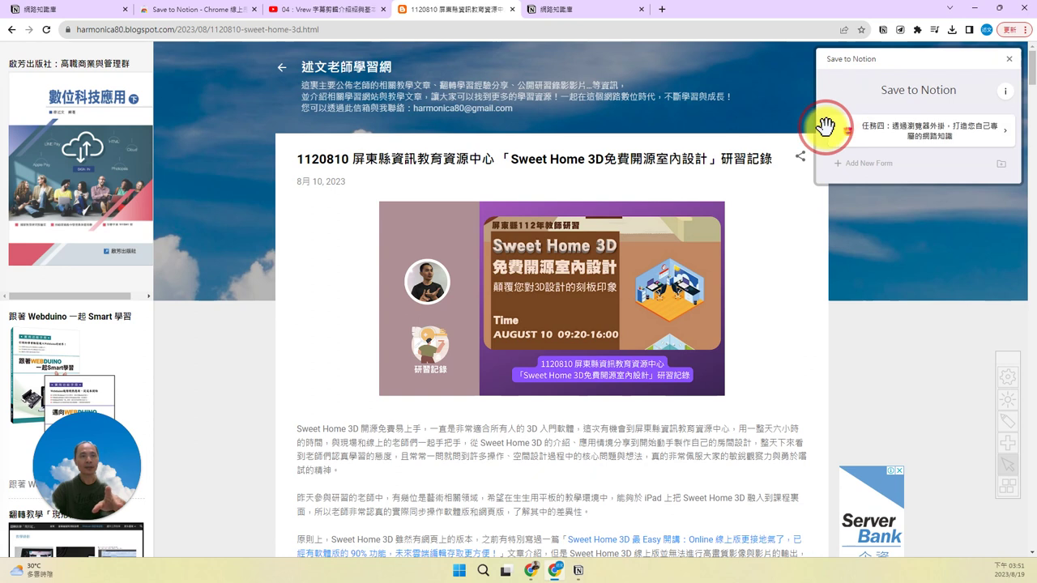
pyautogui.click(865, 162)
pyautogui.click(945, 126)
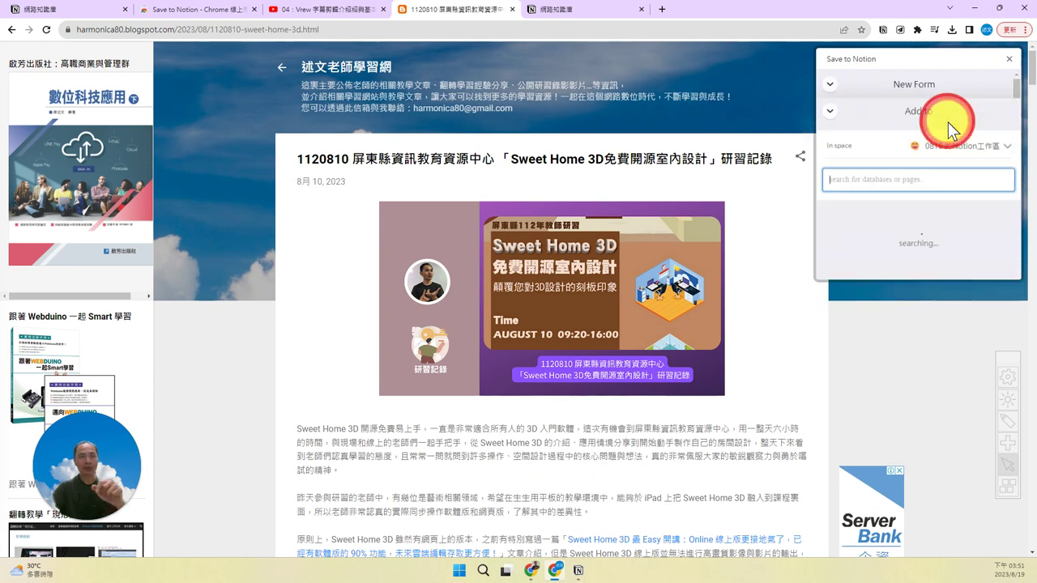
pyautogui.click(936, 160)
pyautogui.click(846, 214)
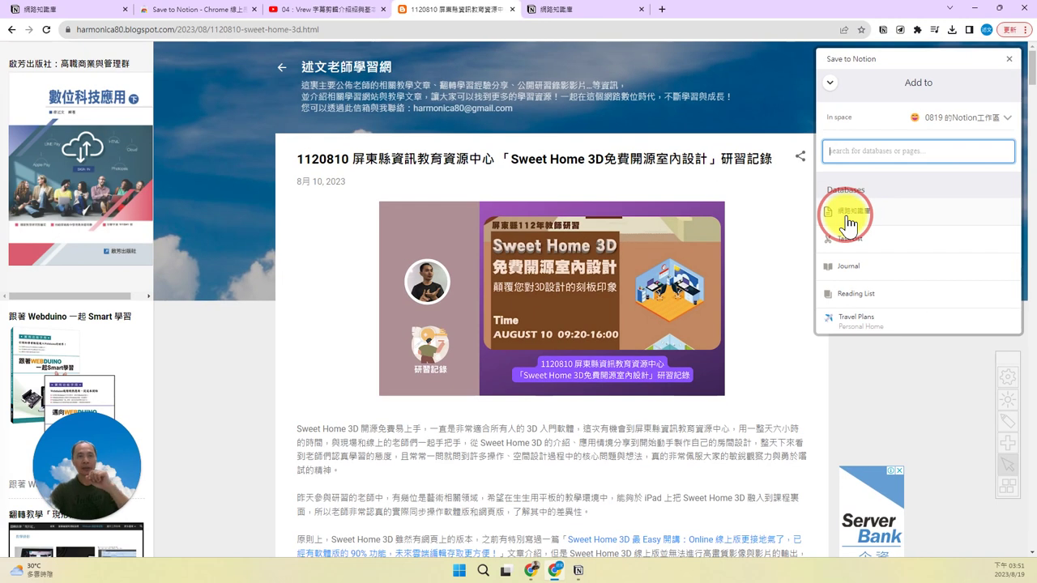
pyautogui.click(848, 216)
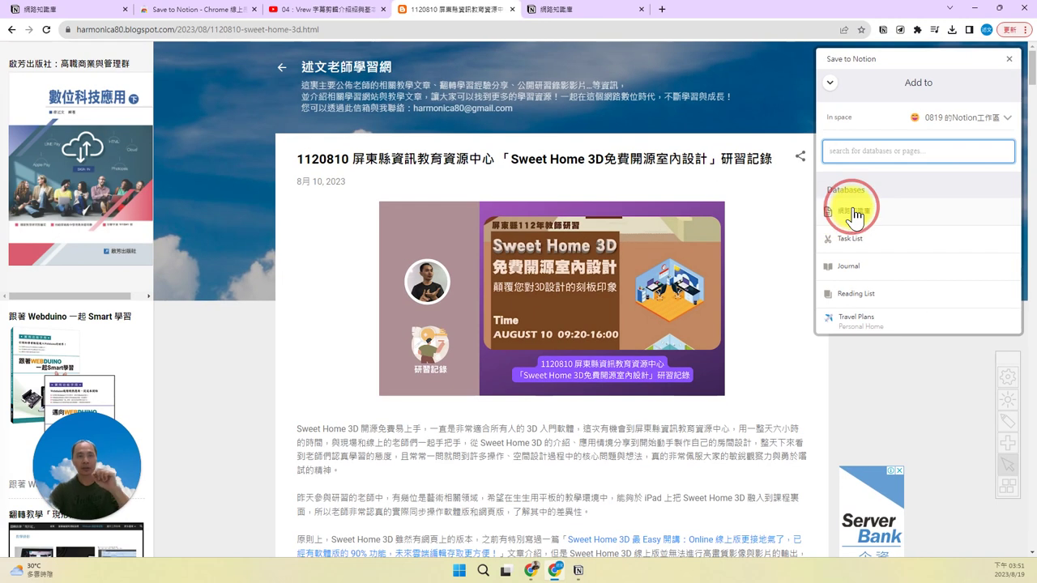
pyautogui.click(855, 214)
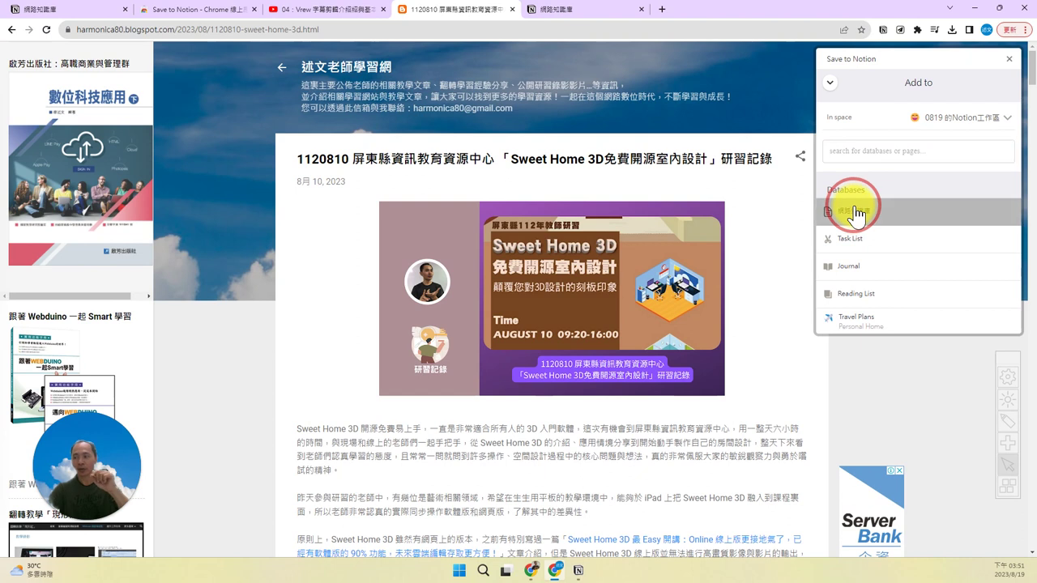
pyautogui.click(856, 214)
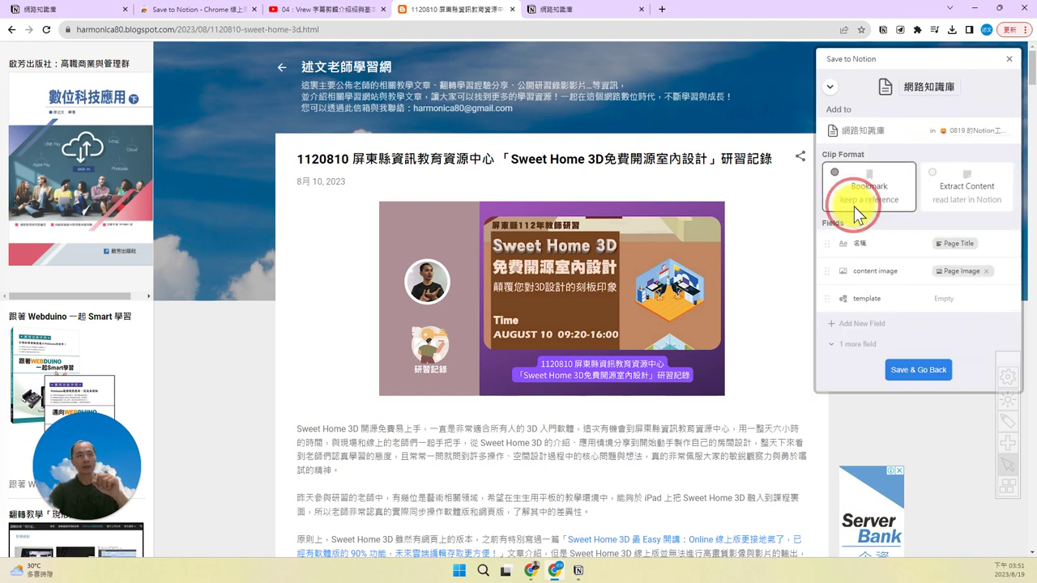
# Compare the Bookmark and Extract Content clip formats and set the form to Extract Content.
pyautogui.click(926, 178)
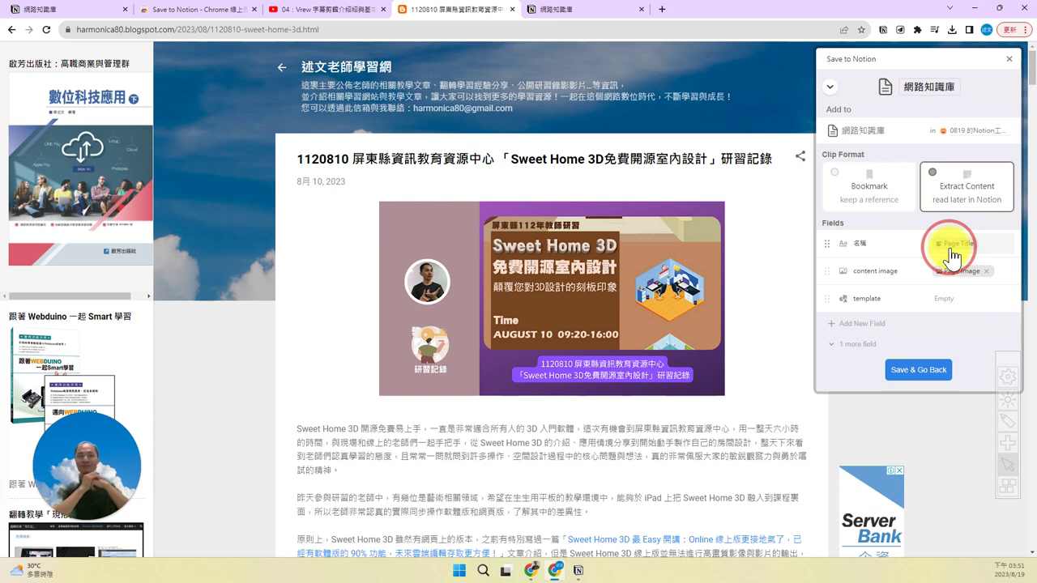
pyautogui.click(882, 190)
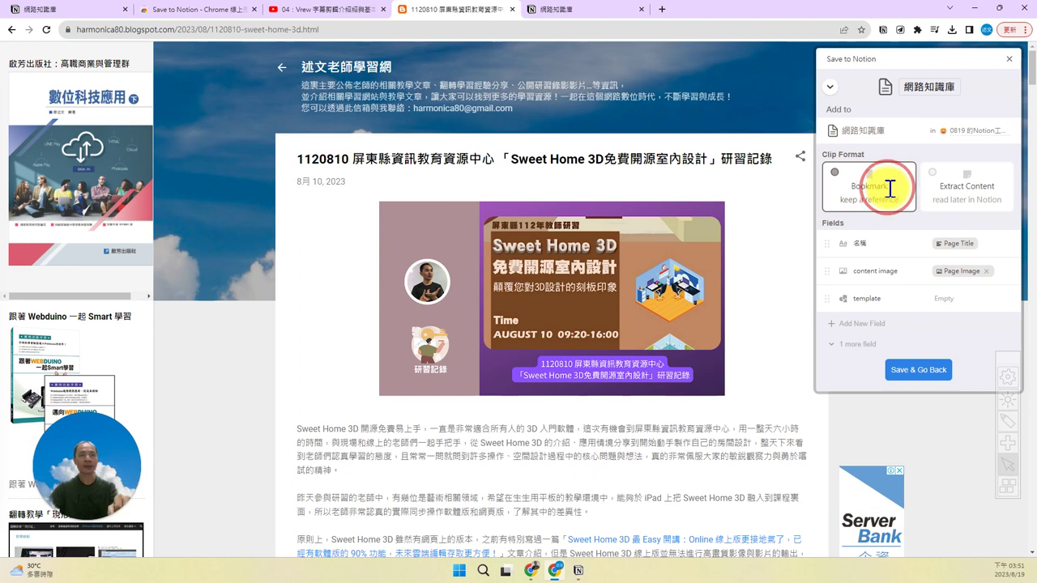
pyautogui.click(952, 184)
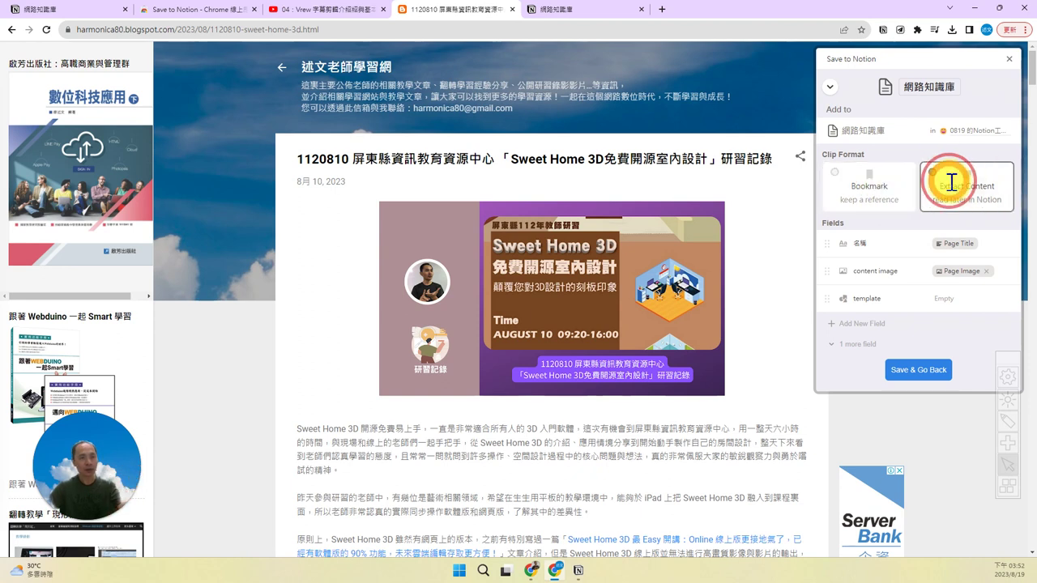
pyautogui.click(875, 185)
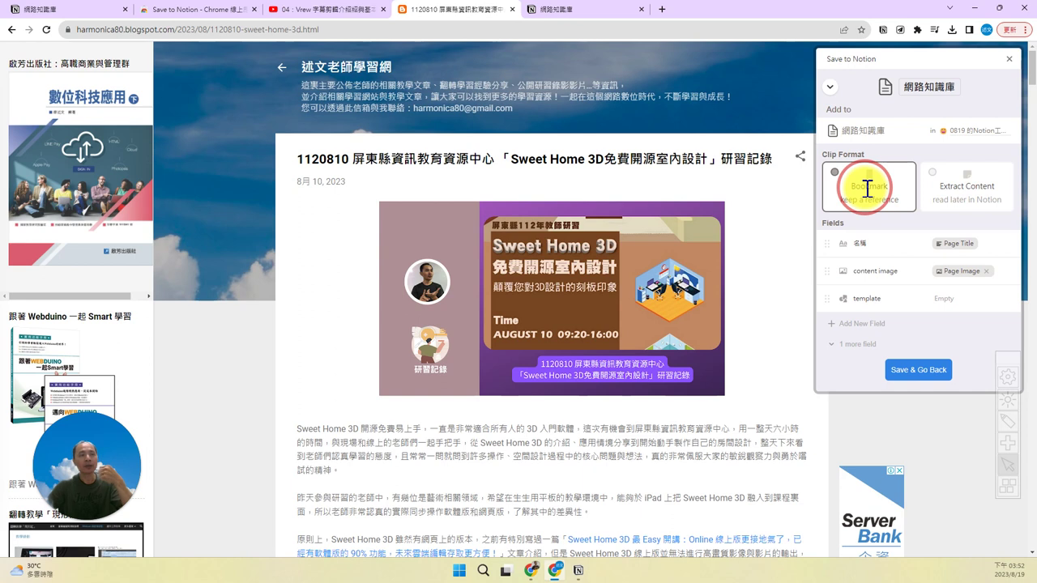
pyautogui.click(959, 204)
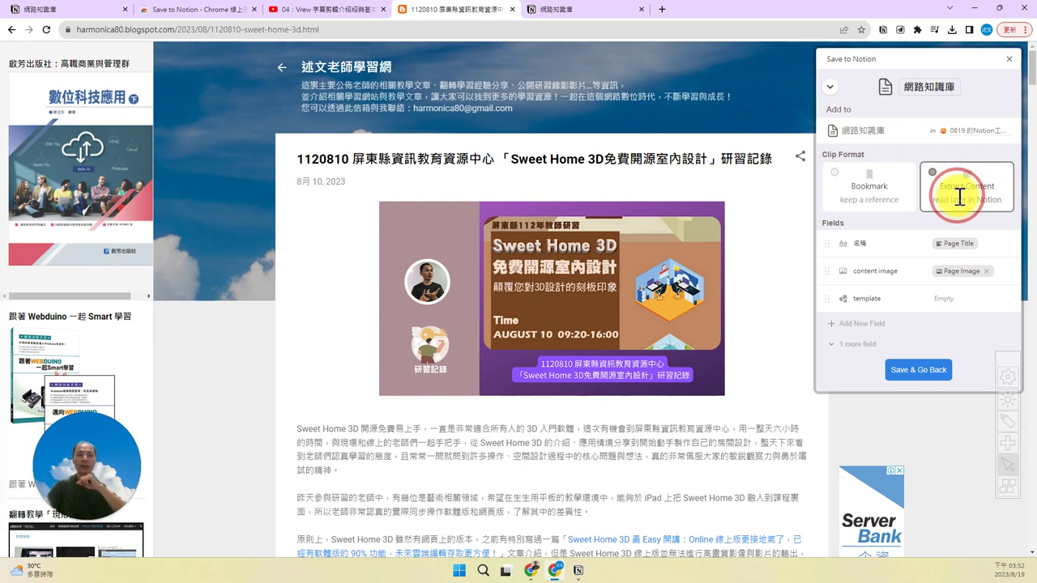
# Add the 標籤 and 喜歡的原因 fields to the form and place them in that order directly below 名稱.
pyautogui.click(882, 248)
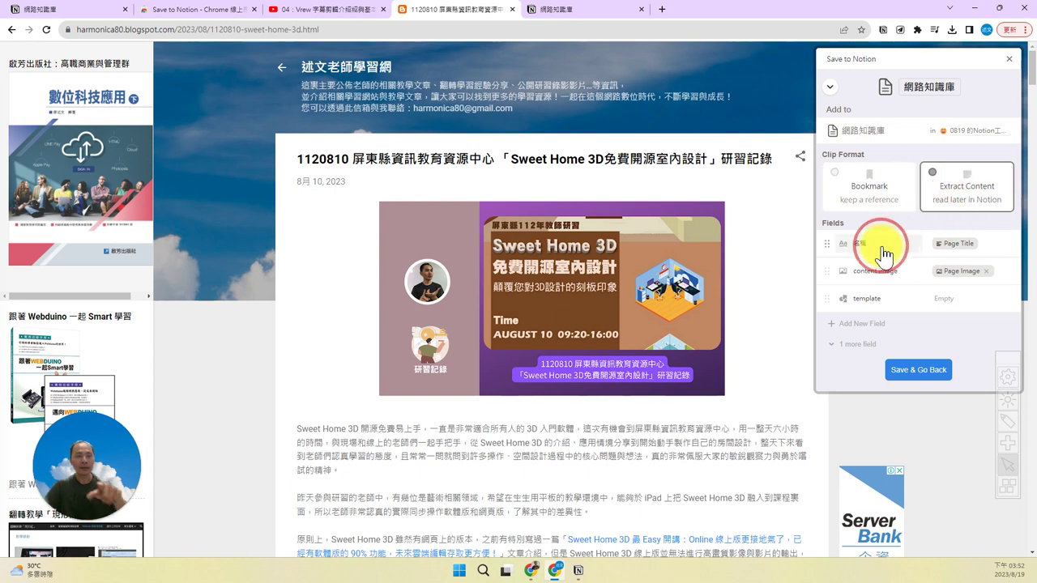
pyautogui.click(877, 275)
pyautogui.click(879, 252)
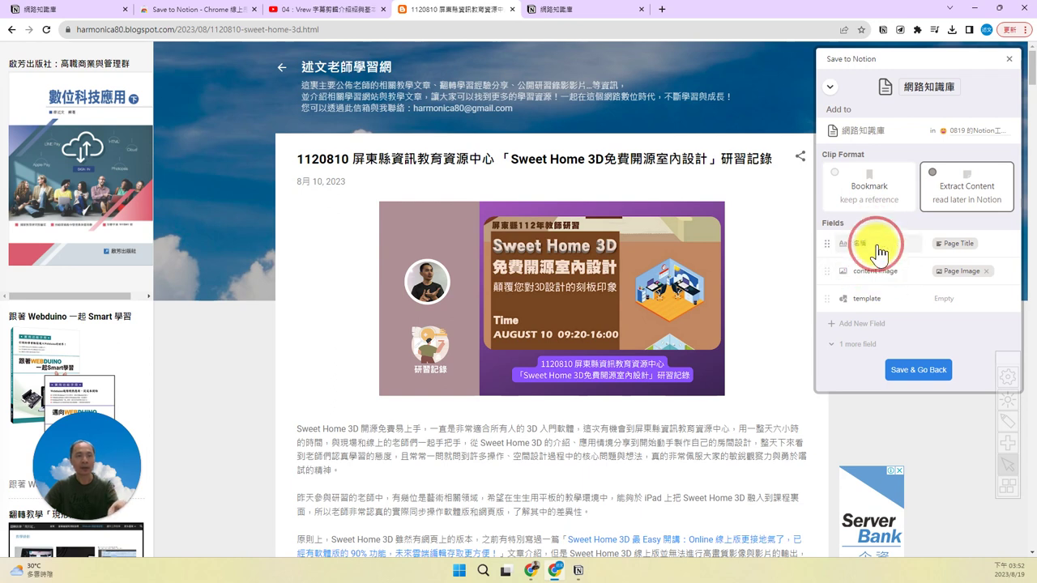
pyautogui.click(867, 335)
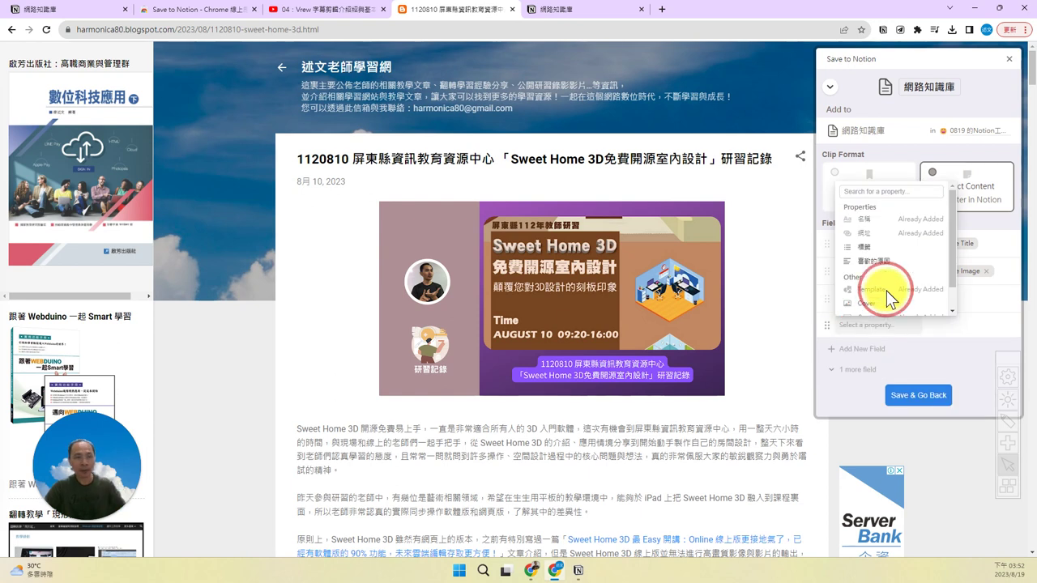
pyautogui.click(861, 240)
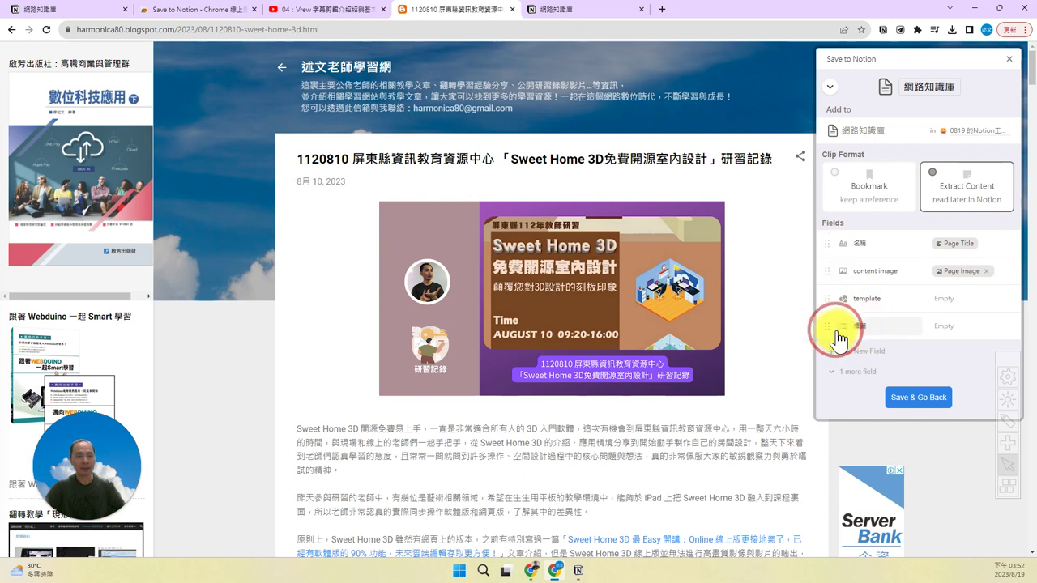
pyautogui.moveTo(836, 334); pyautogui.dragTo(829, 272)
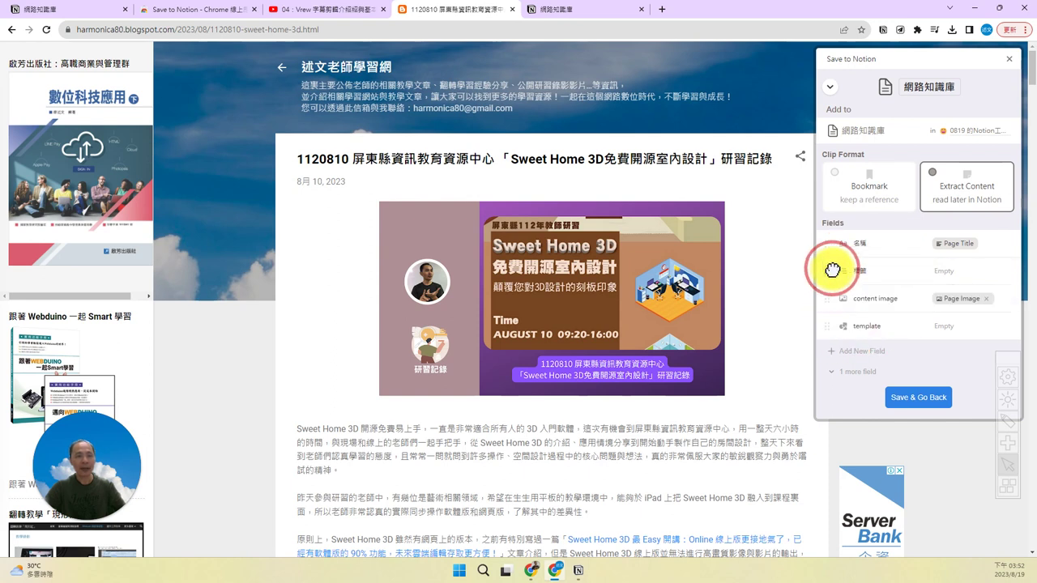
pyautogui.click(860, 359)
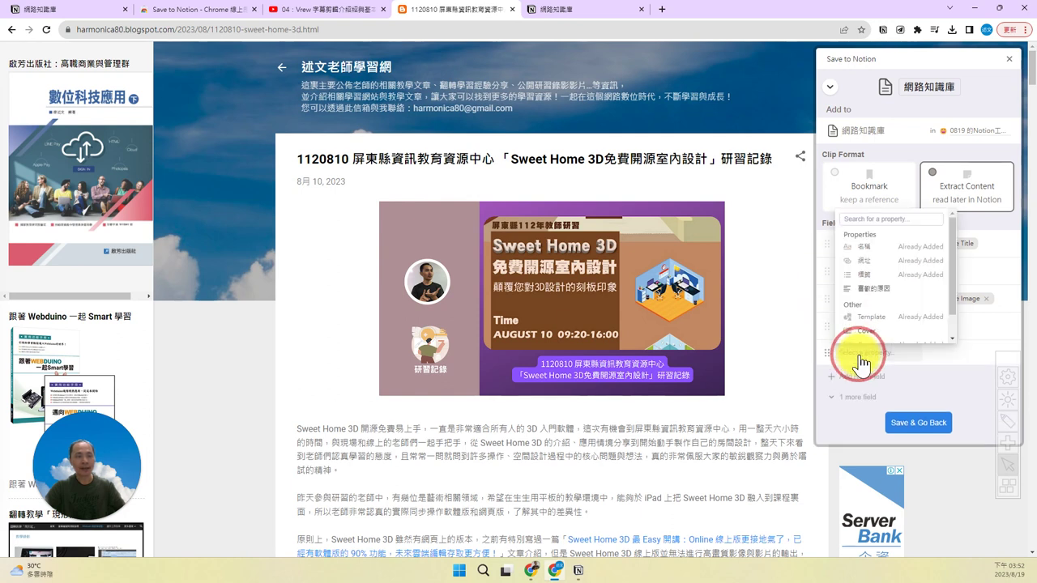
pyautogui.click(864, 289)
pyautogui.moveTo(874, 319); pyautogui.dragTo(830, 346)
# Hide the content image and template fields and save the 網路知識庫 form.
pyautogui.click(828, 326)
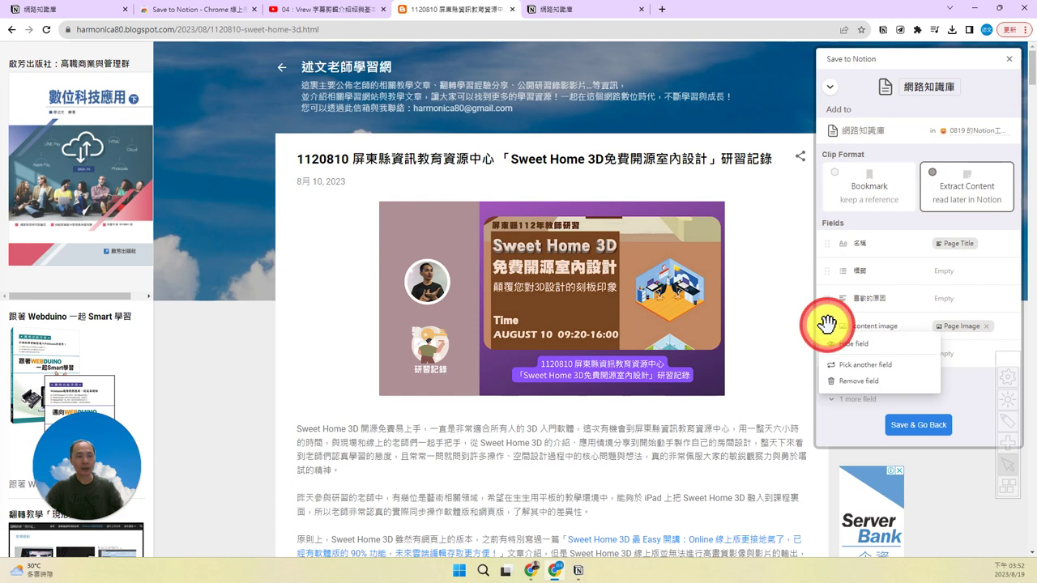
pyautogui.click(869, 348)
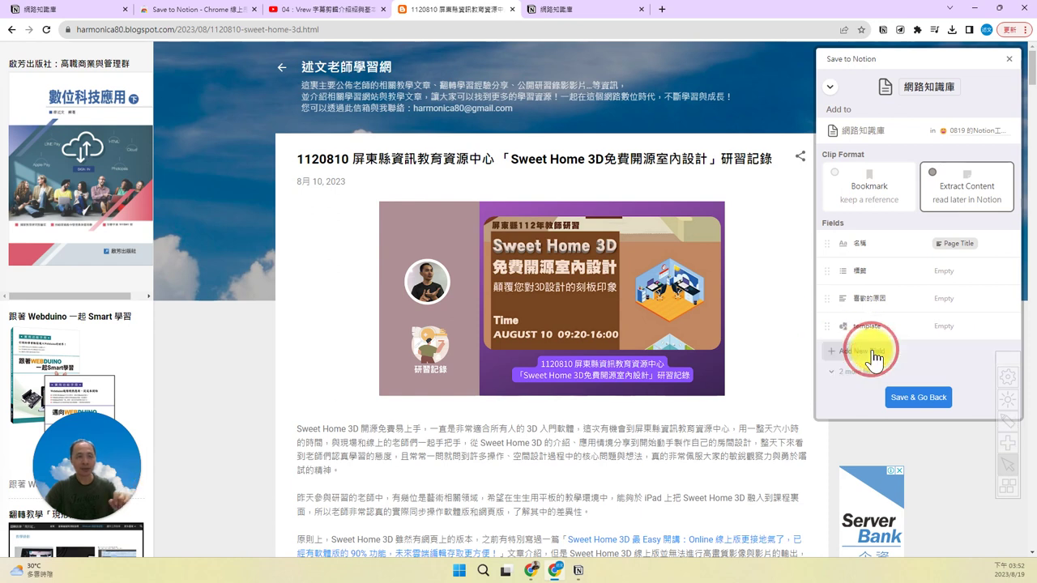
pyautogui.click(828, 326)
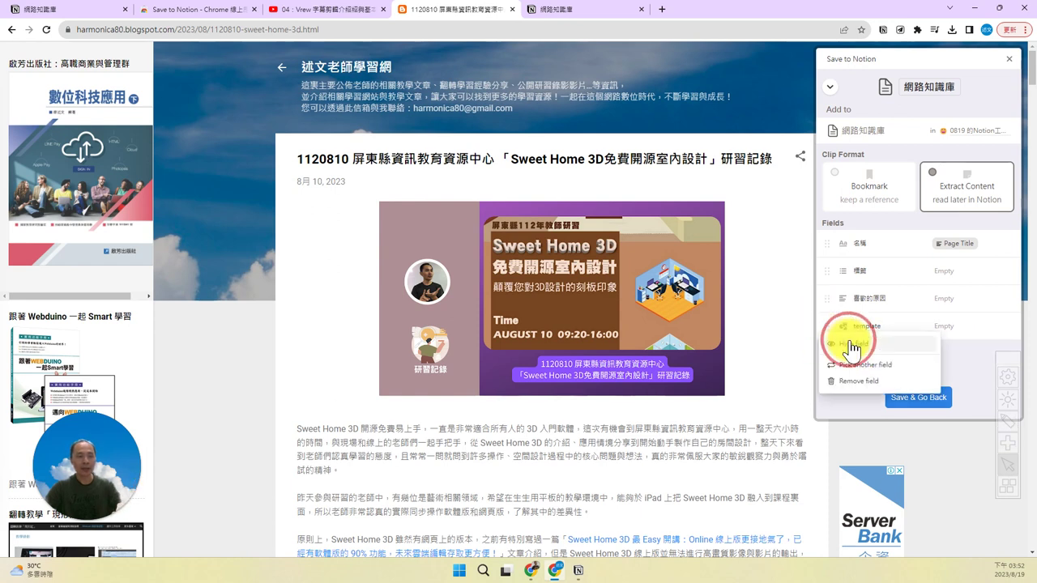
pyautogui.click(851, 347)
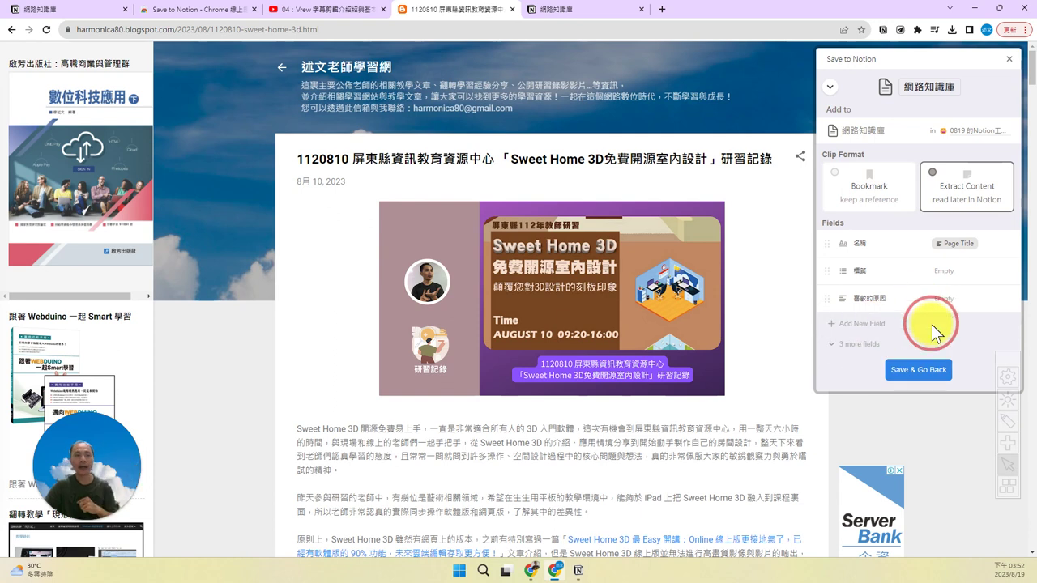
pyautogui.click(918, 371)
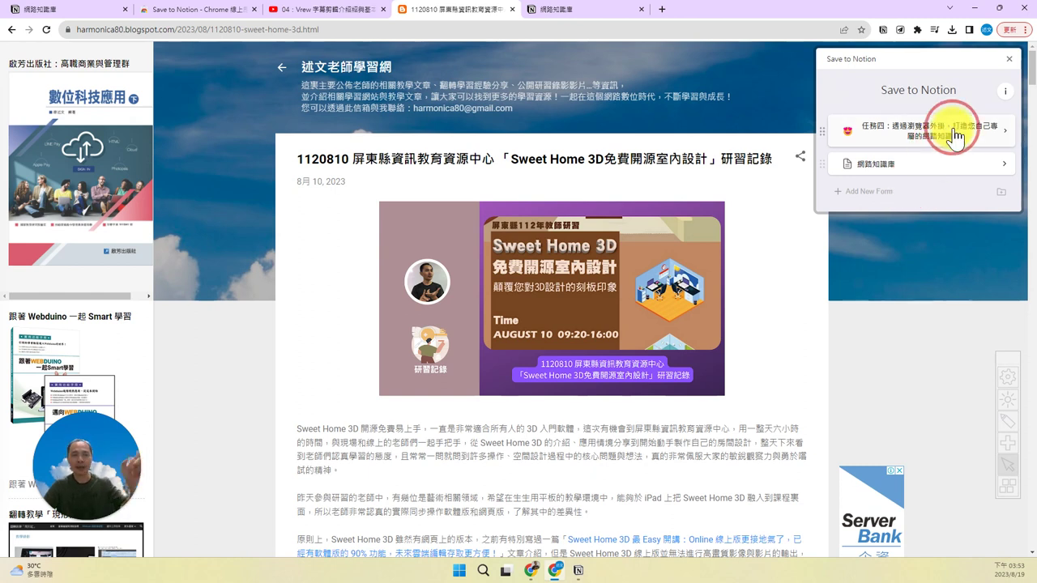
# Start clipping the article with the 網路知識庫 form and create the tag SweetHome3D in its 標籤 field.
pyautogui.click(921, 165)
pyautogui.click(887, 197)
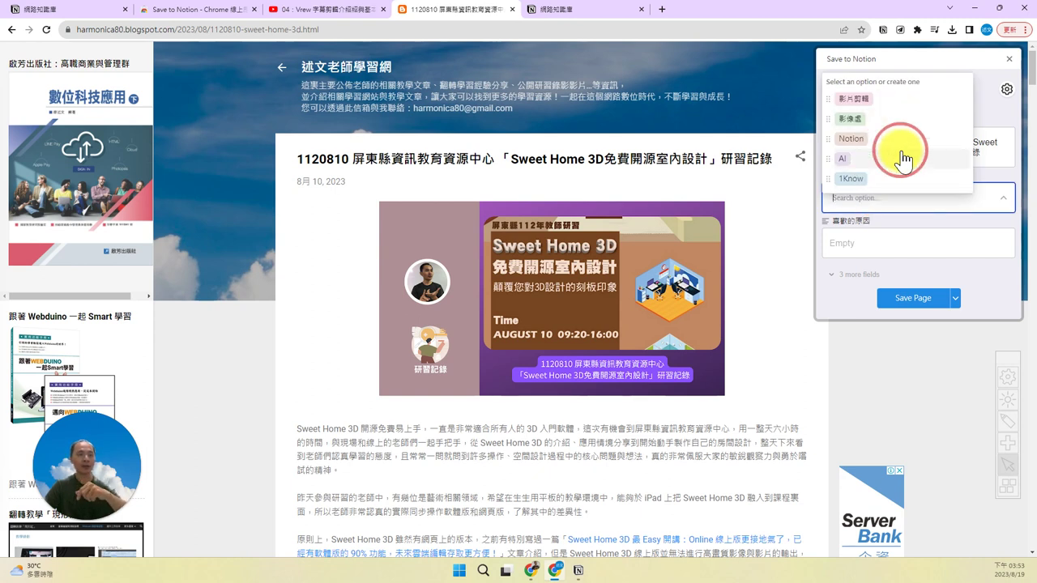
pyautogui.write('SweetHome3D')
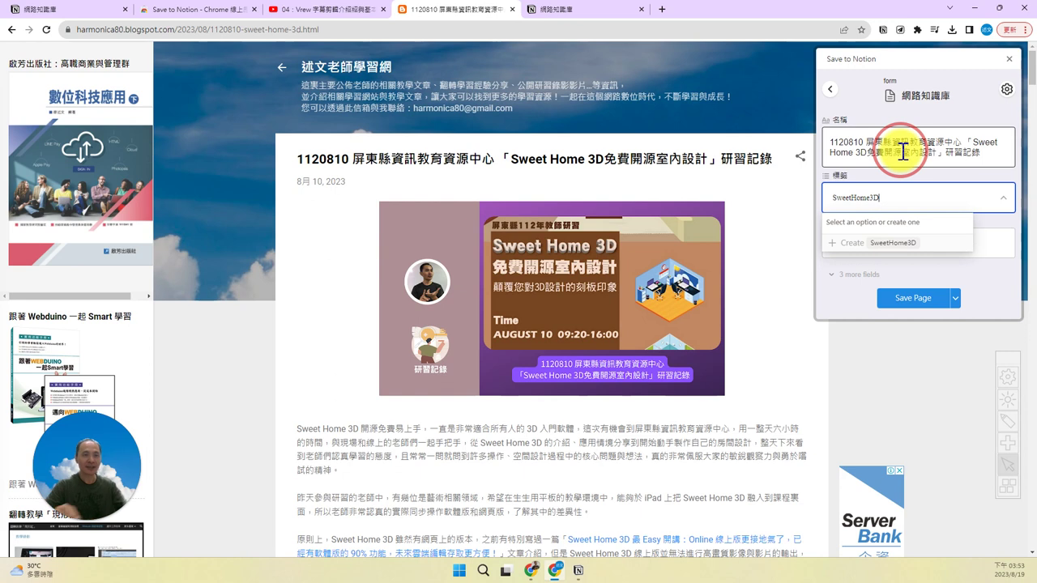
pyautogui.click(922, 246)
pyautogui.click(922, 244)
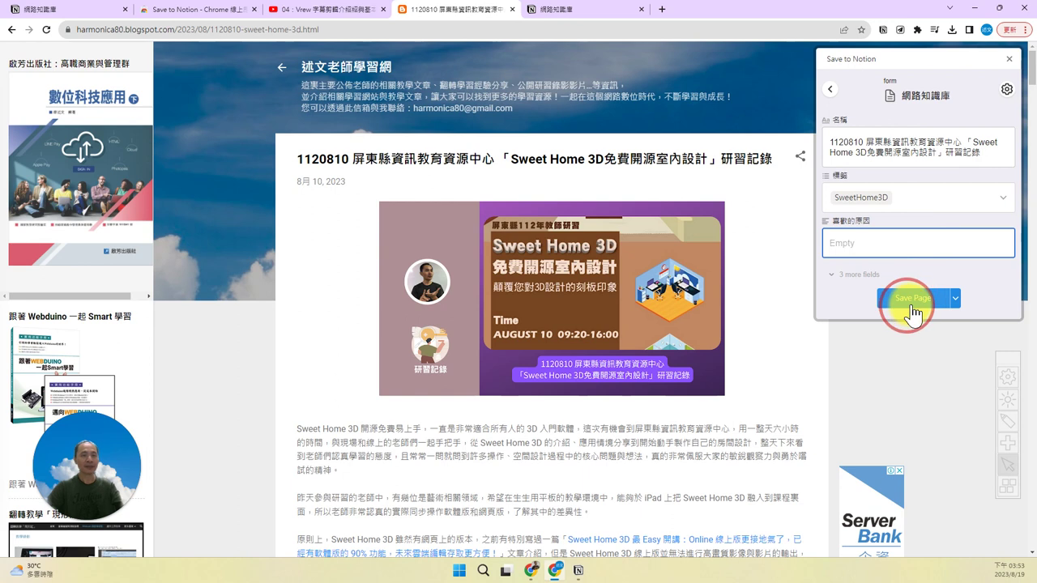
# Check the form's hidden fields, then save the Sweet Home 3D article and open the saved page in Notion.
pyautogui.click(849, 274)
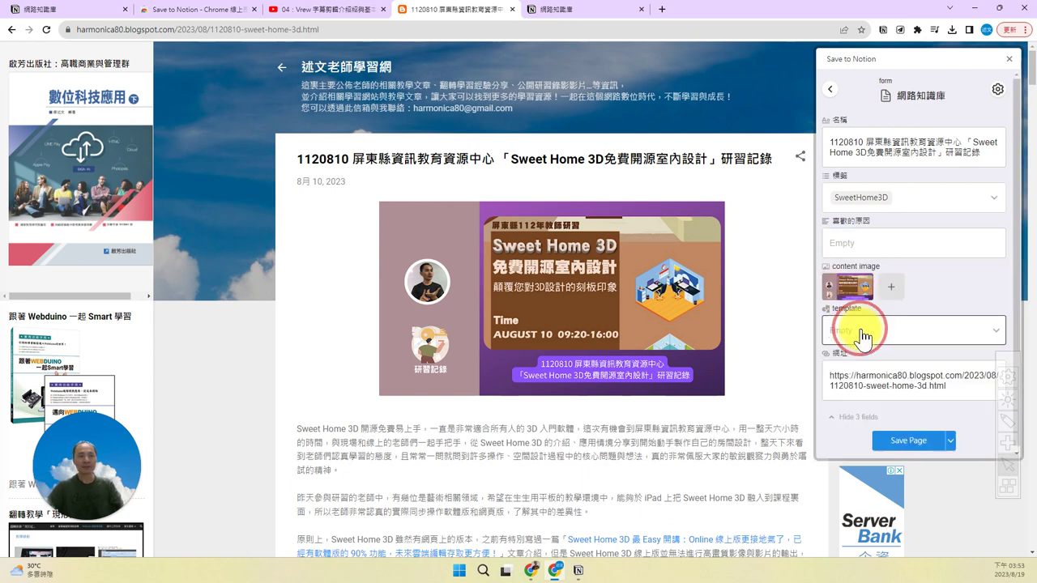
pyautogui.click(899, 442)
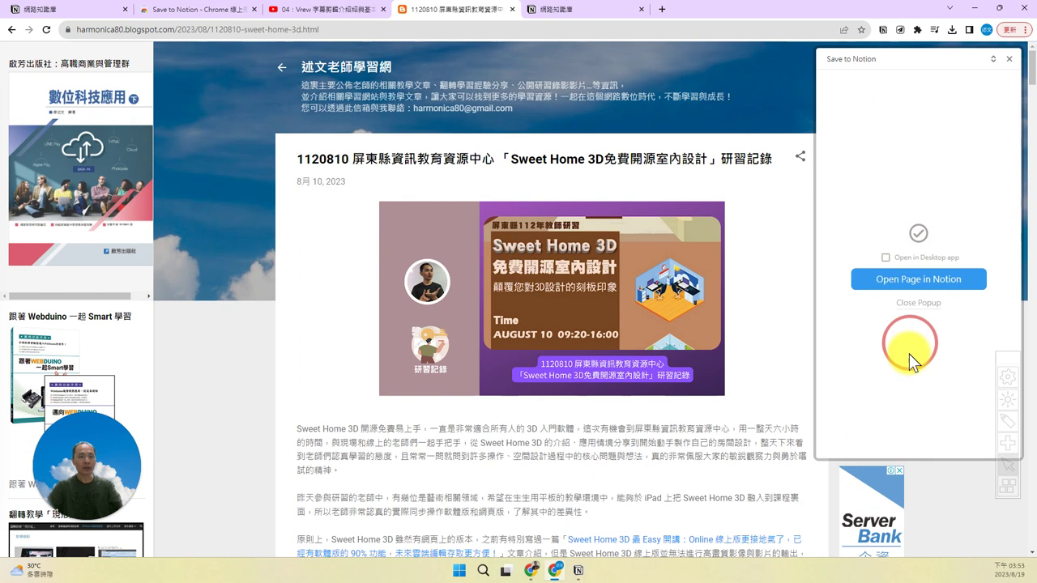
pyautogui.click(927, 283)
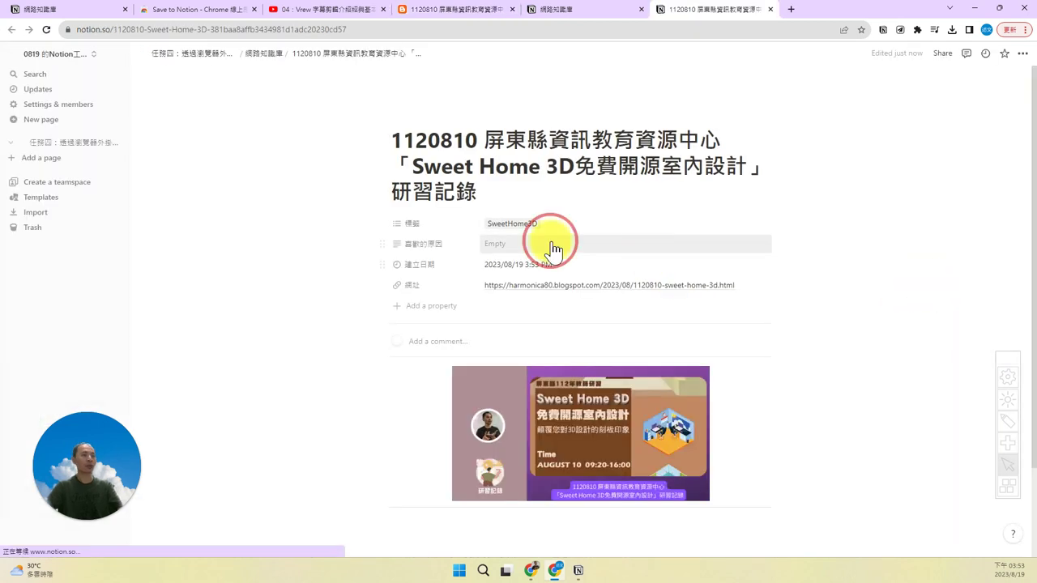
pyautogui.click(555, 227)
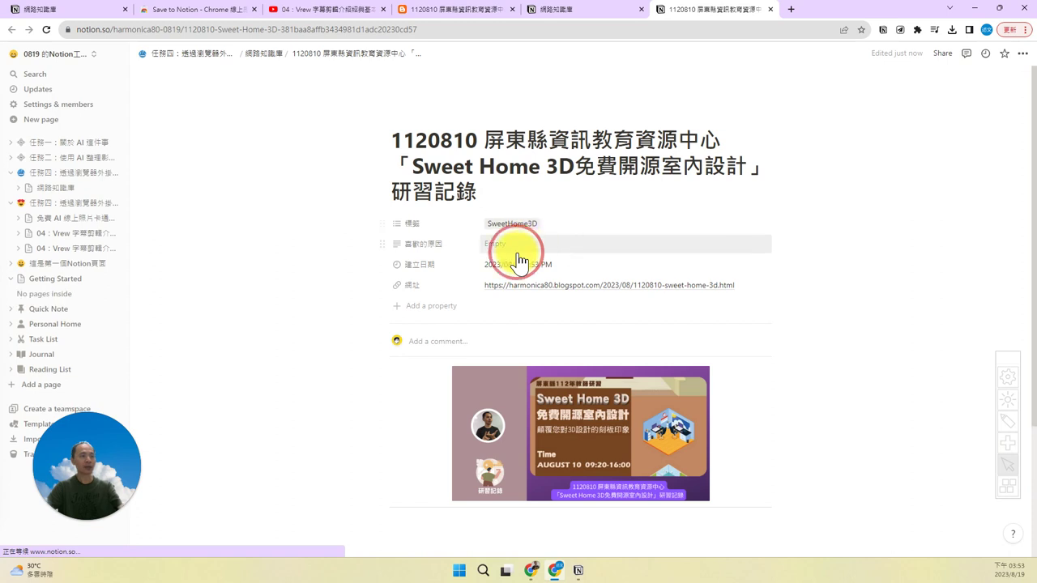
# Close the saved page, return to the Sweet Home 3D article, and compare the web clipper's save options with the Save to Notion forms.
pyautogui.click(610, 180)
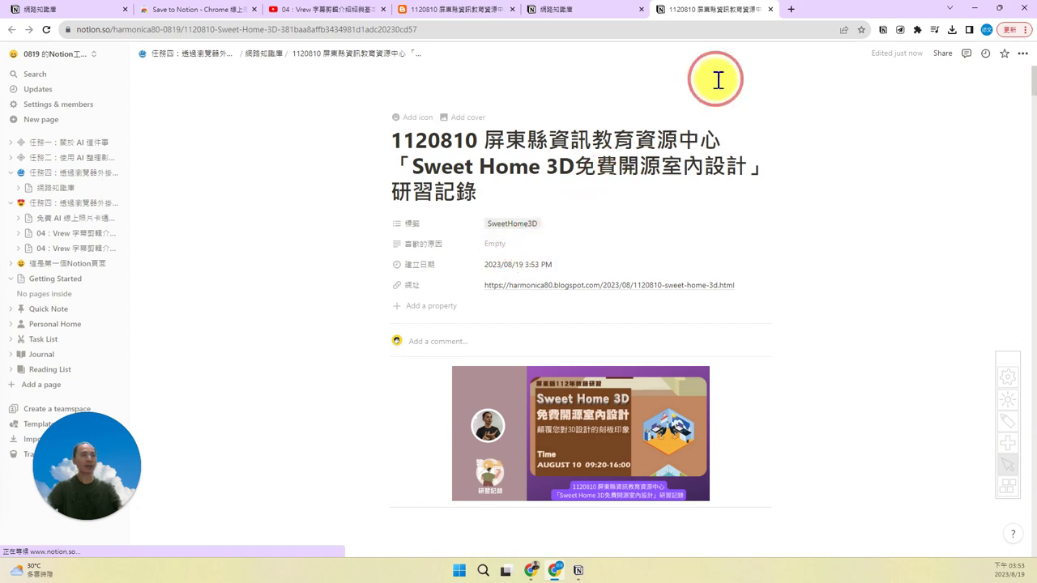
pyautogui.click(769, 9)
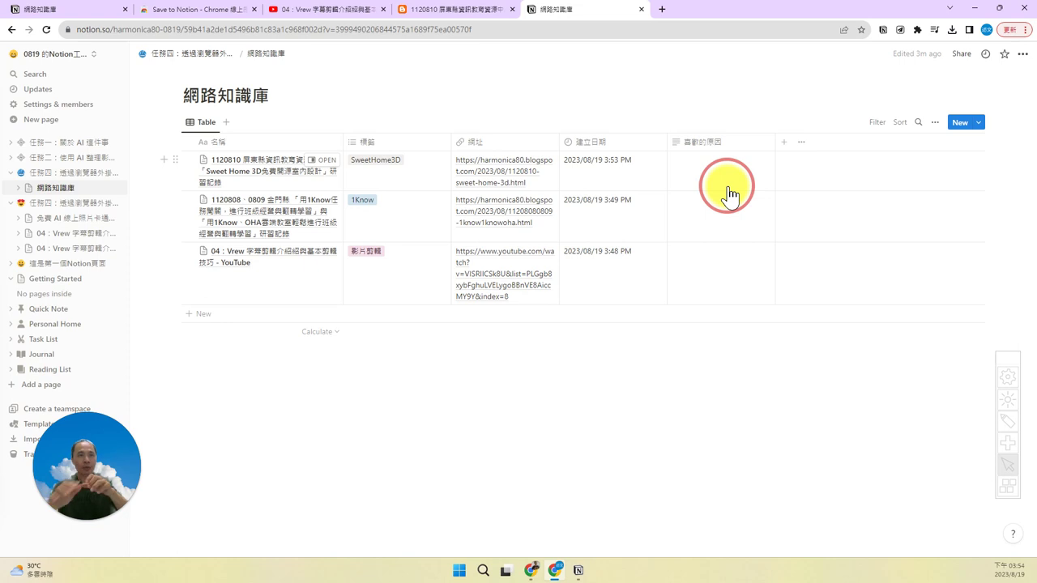
pyautogui.click(474, 9)
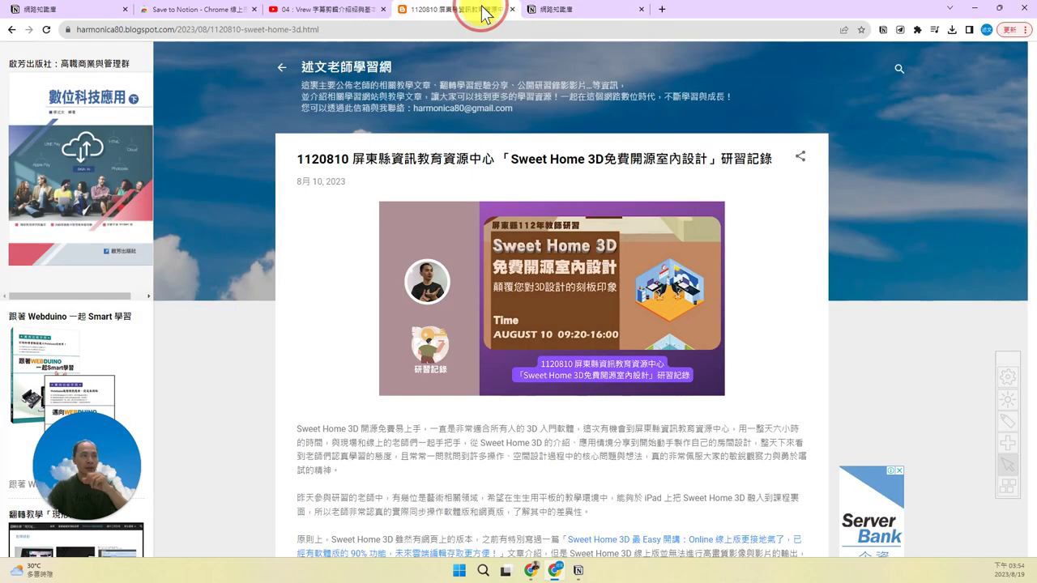
pyautogui.click(884, 30)
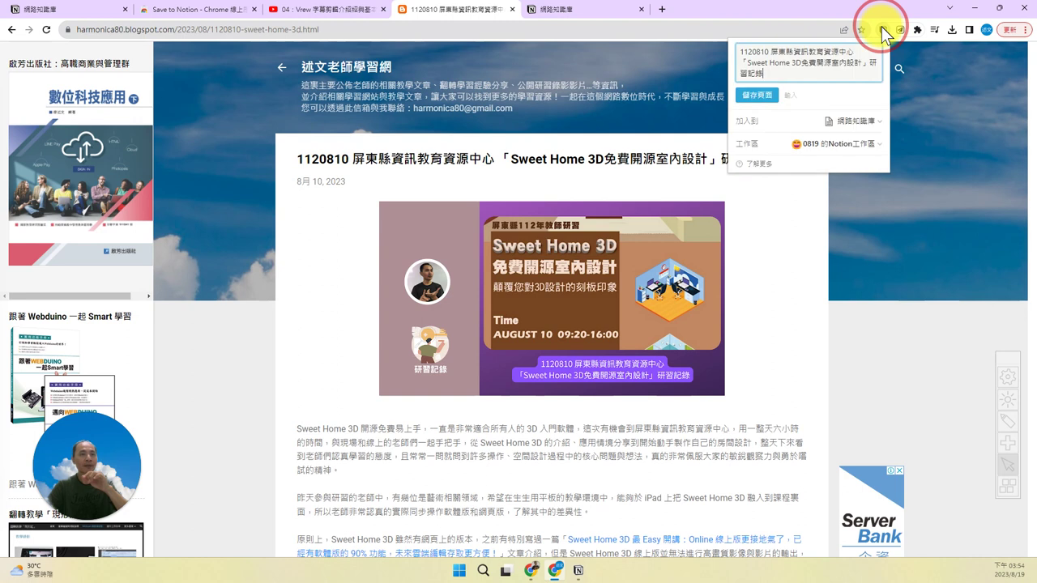
pyautogui.click(869, 123)
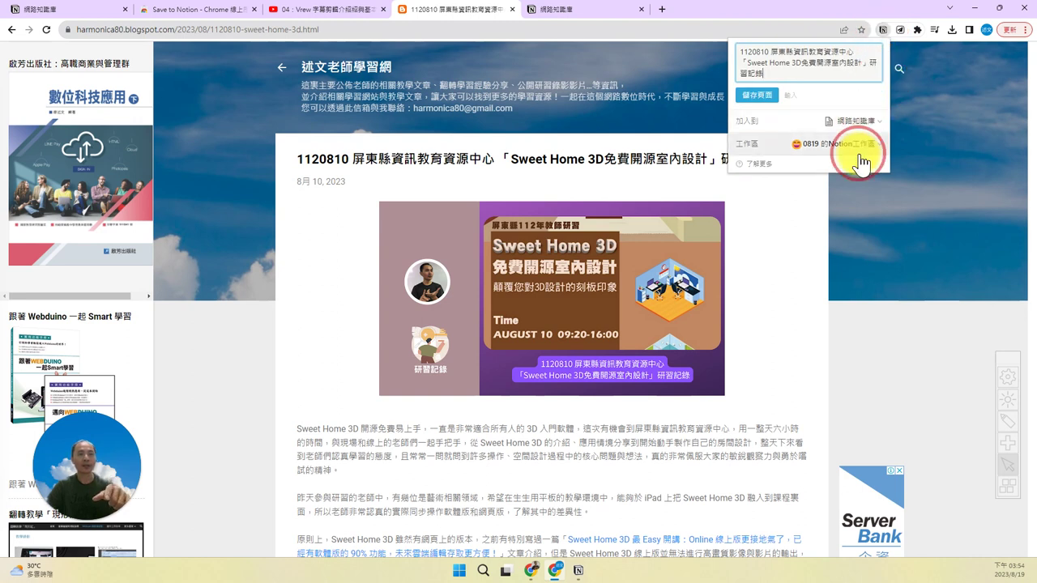
pyautogui.click(861, 143)
pyautogui.click(900, 31)
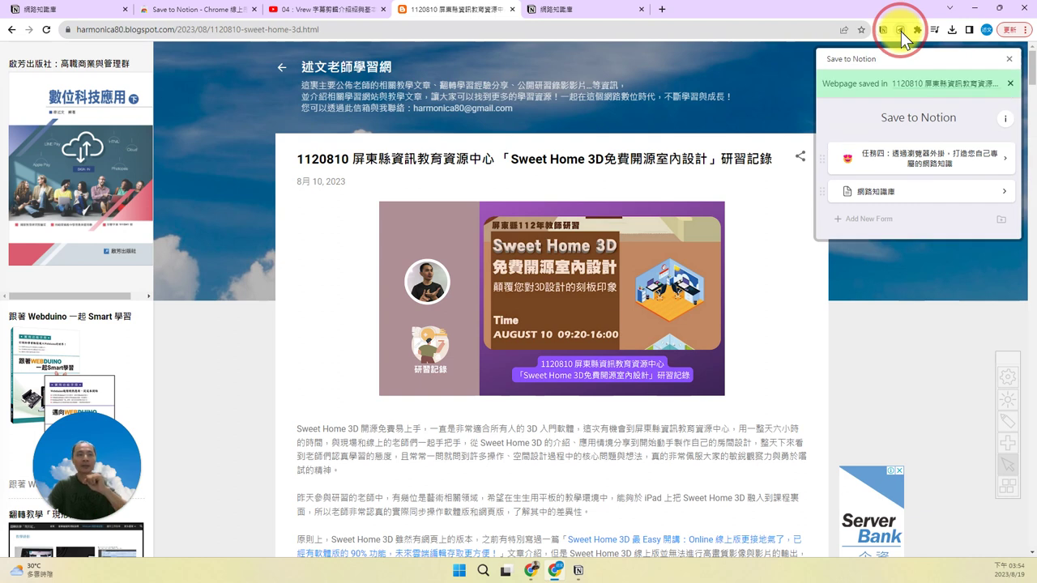
pyautogui.click(894, 198)
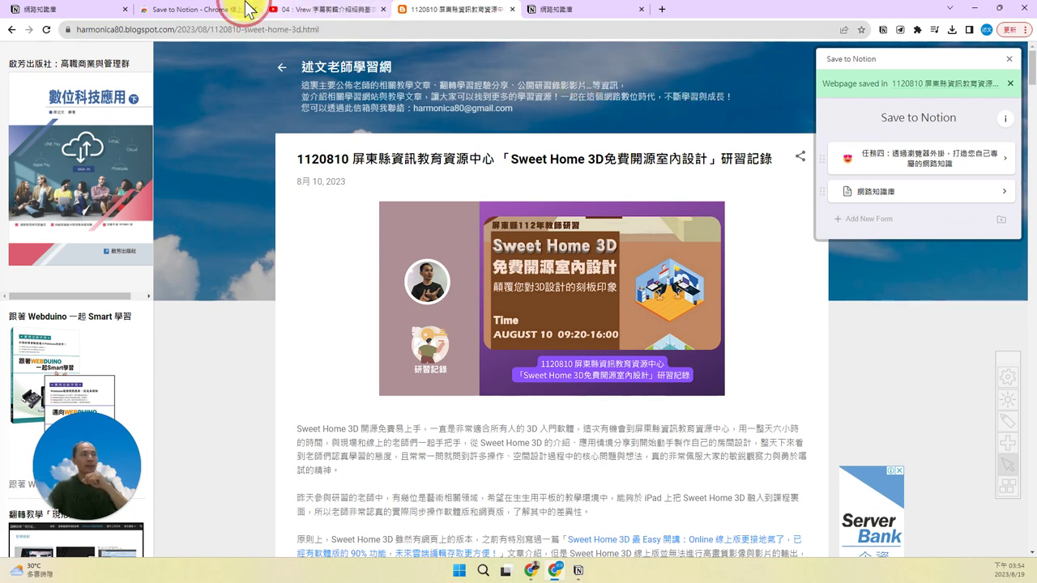
# Return to the 網路知識庫 table and widen its 名稱 column so the page titles take fewer lines.
pyautogui.click(583, 10)
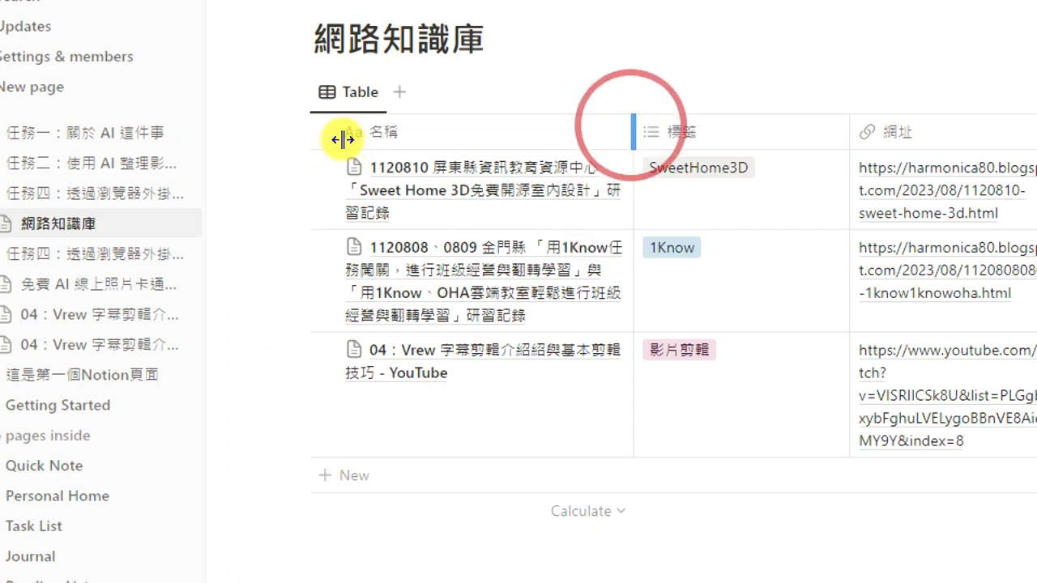
pyautogui.moveTo(632, 131); pyautogui.dragTo(771, 132)
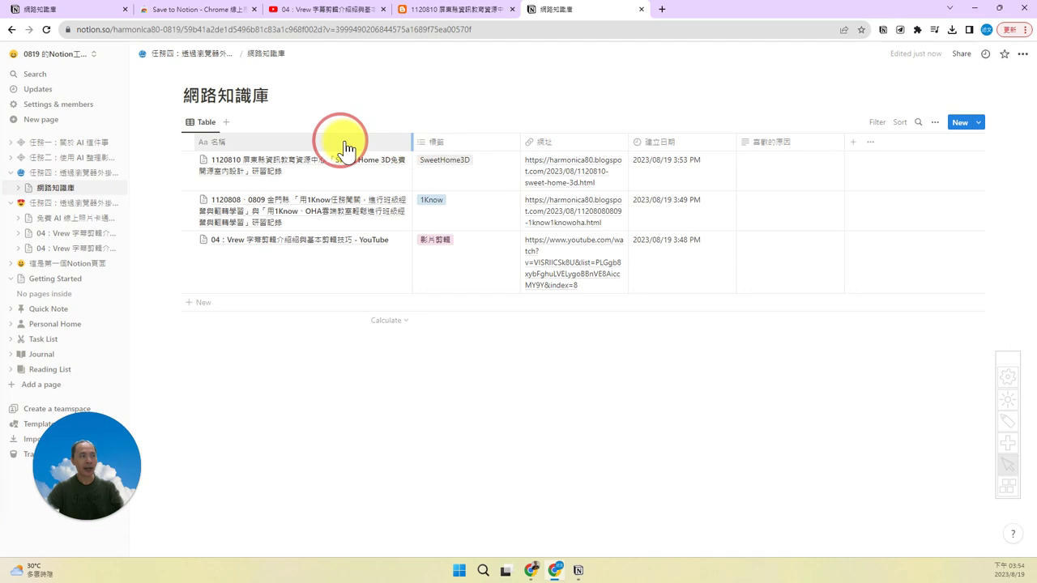
# Add a view to 網路知識庫, previewing the Board, Gallery, Timeline and Calendar layouts before finishing it as a List.
pyautogui.click(233, 125)
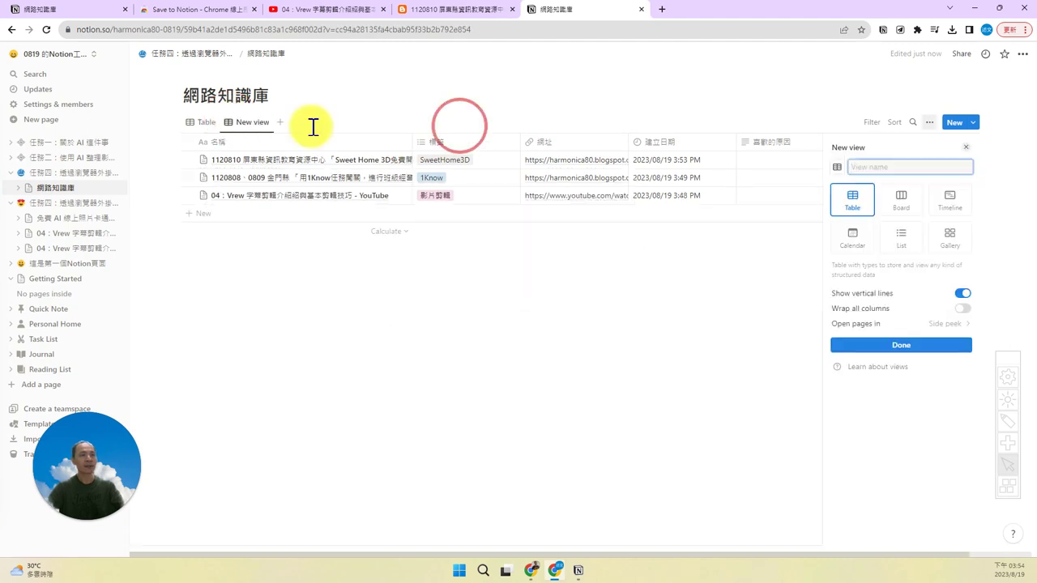
pyautogui.click(912, 215)
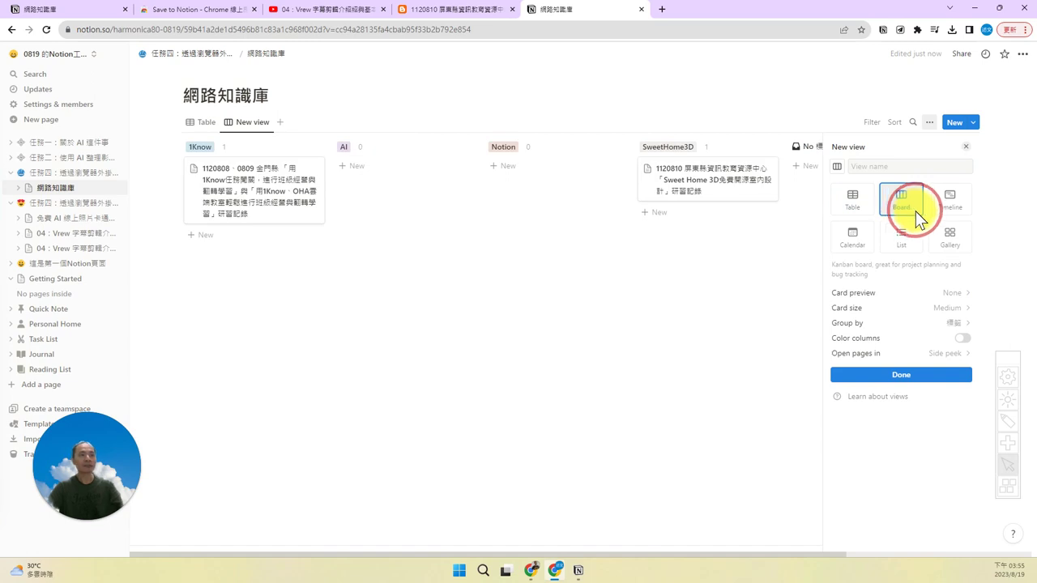
pyautogui.click(941, 250)
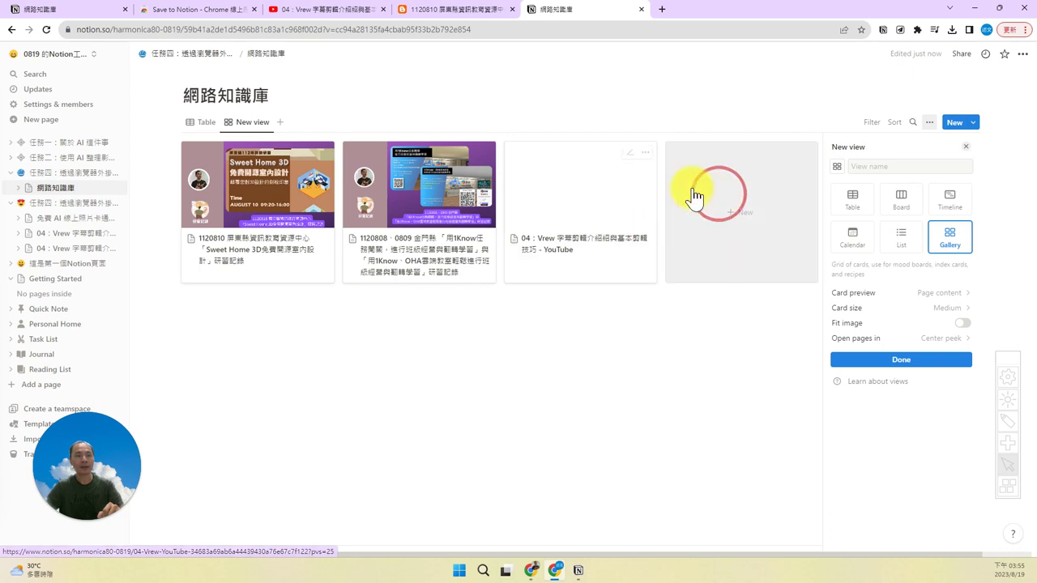
pyautogui.click(949, 201)
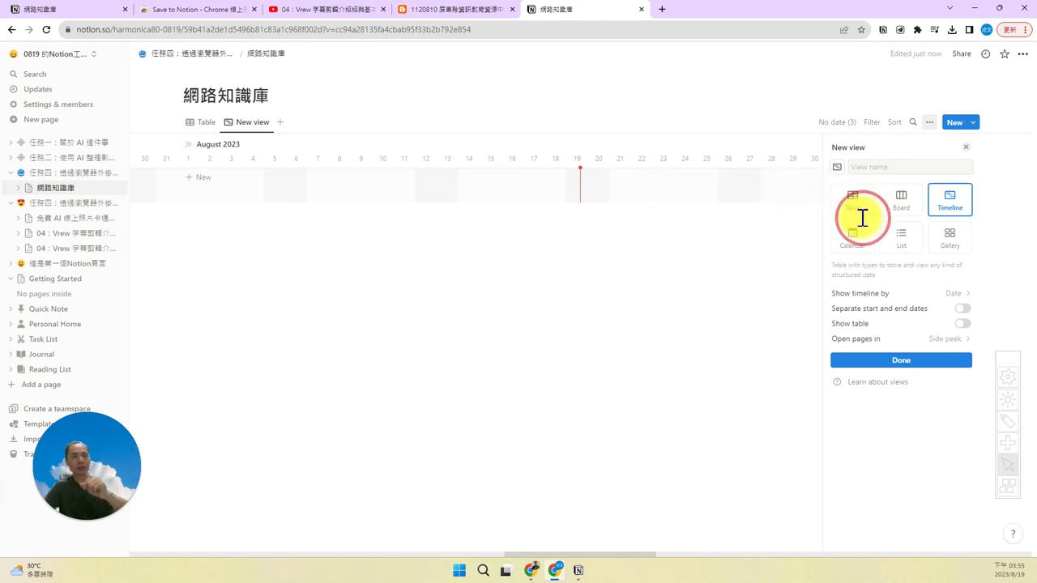
pyautogui.click(894, 243)
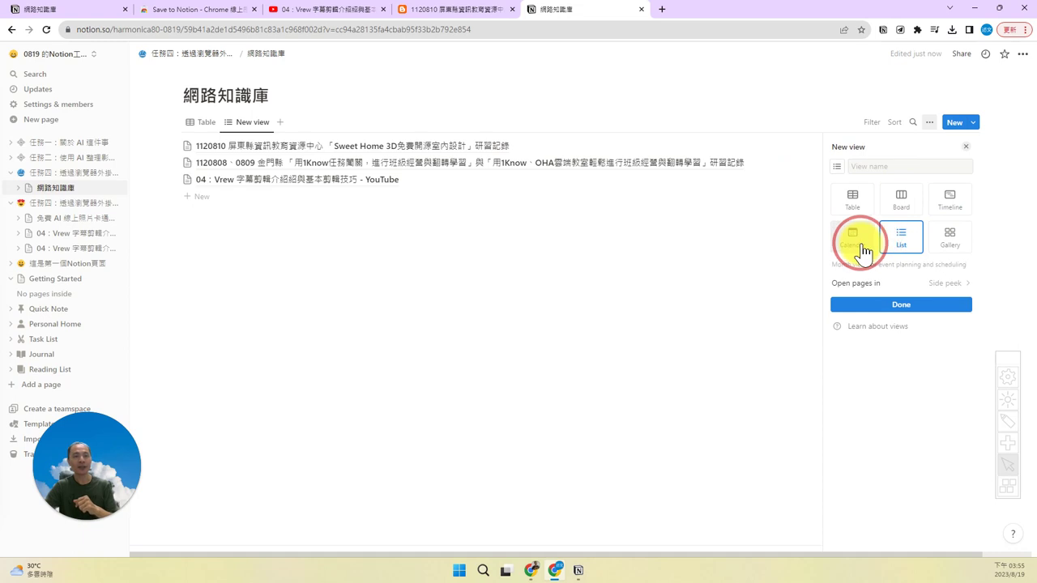
pyautogui.click(861, 243)
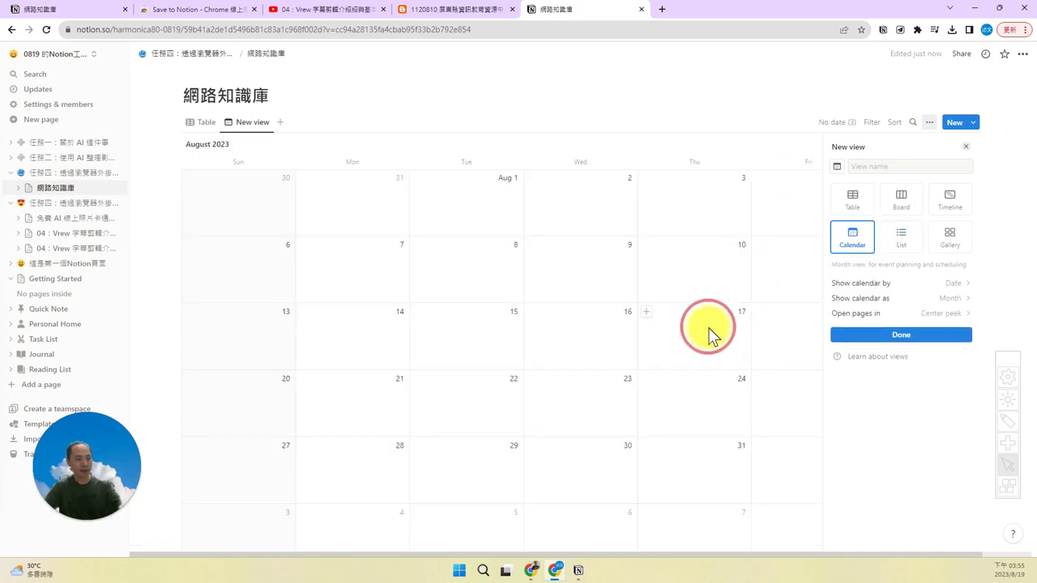
pyautogui.click(900, 240)
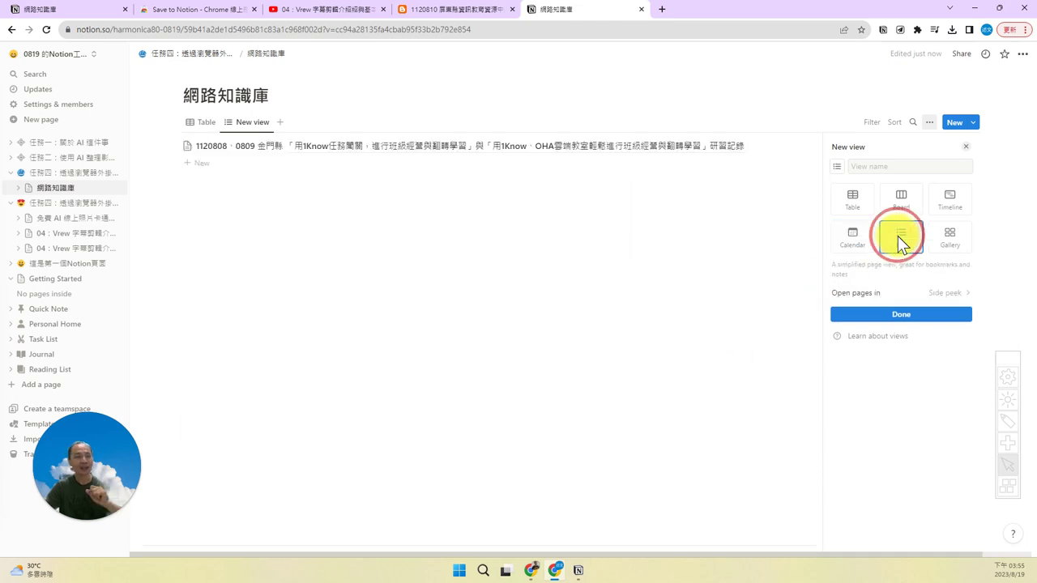
pyautogui.click(903, 316)
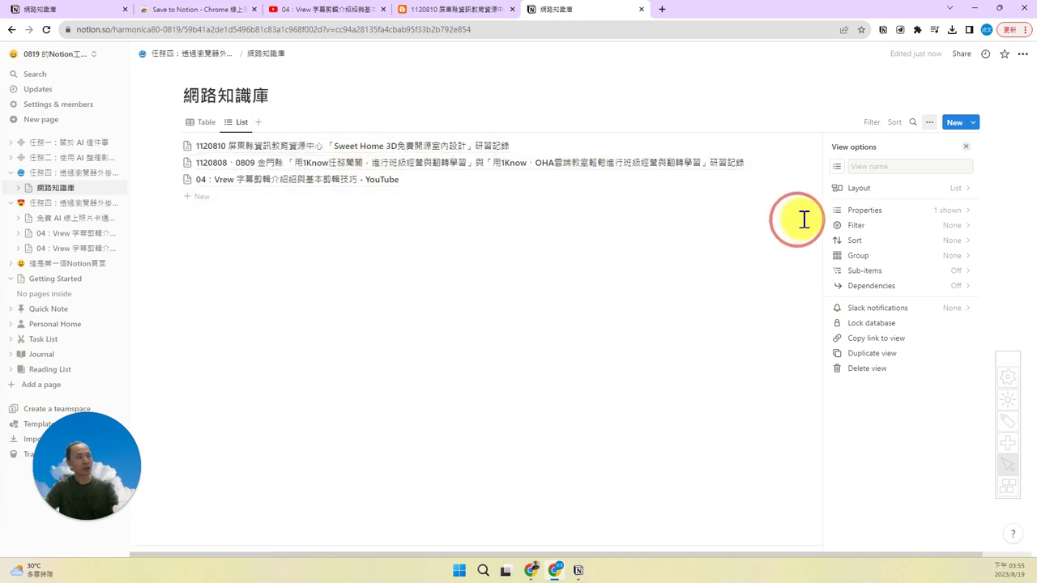
# Compare how the Table and List views of 網路知識庫 present the saved entries.
pyautogui.rightClick(216, 124)
pyautogui.click(207, 133)
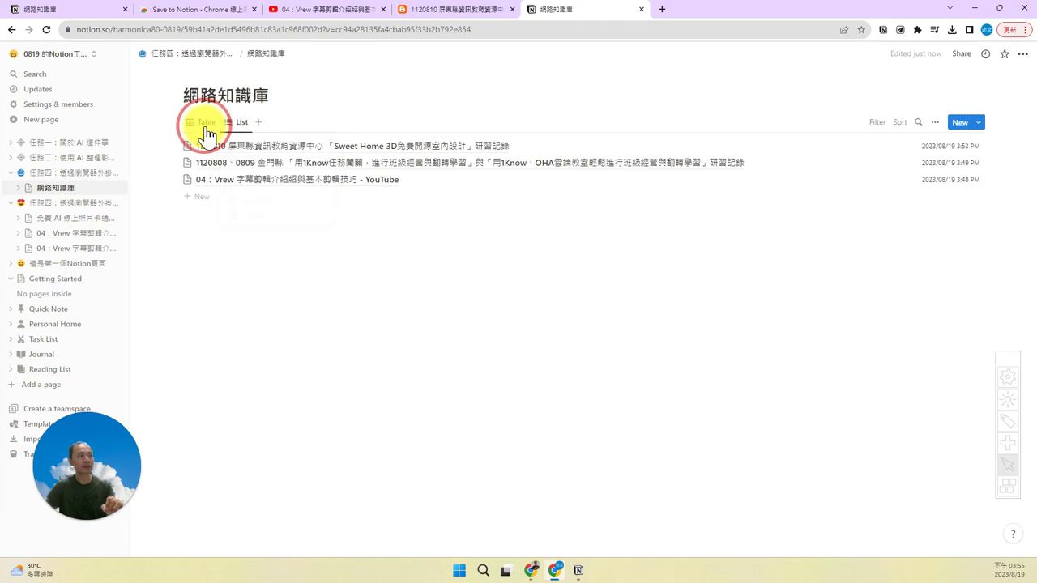
pyautogui.click(207, 133)
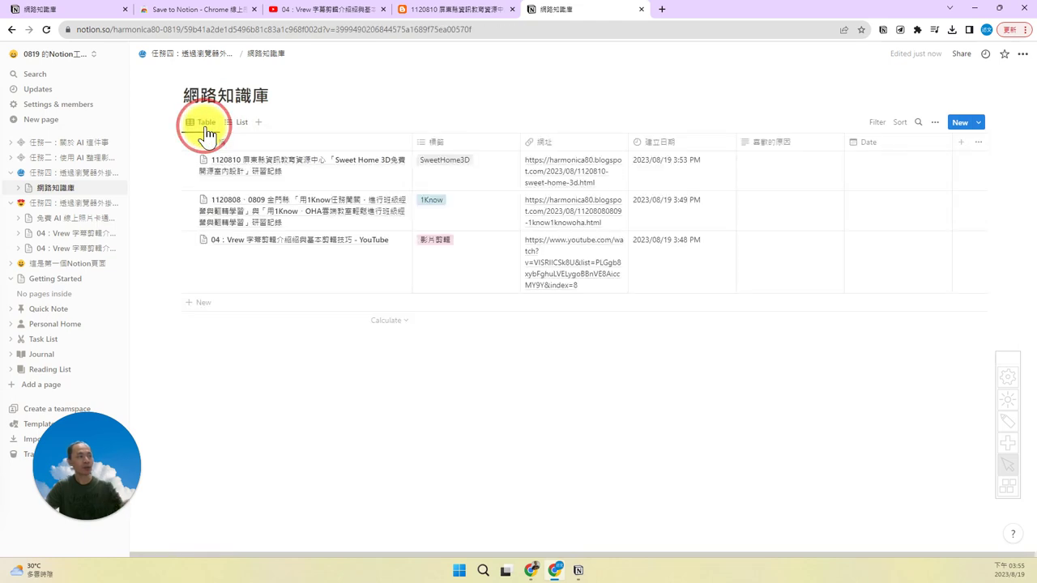
pyautogui.click(242, 130)
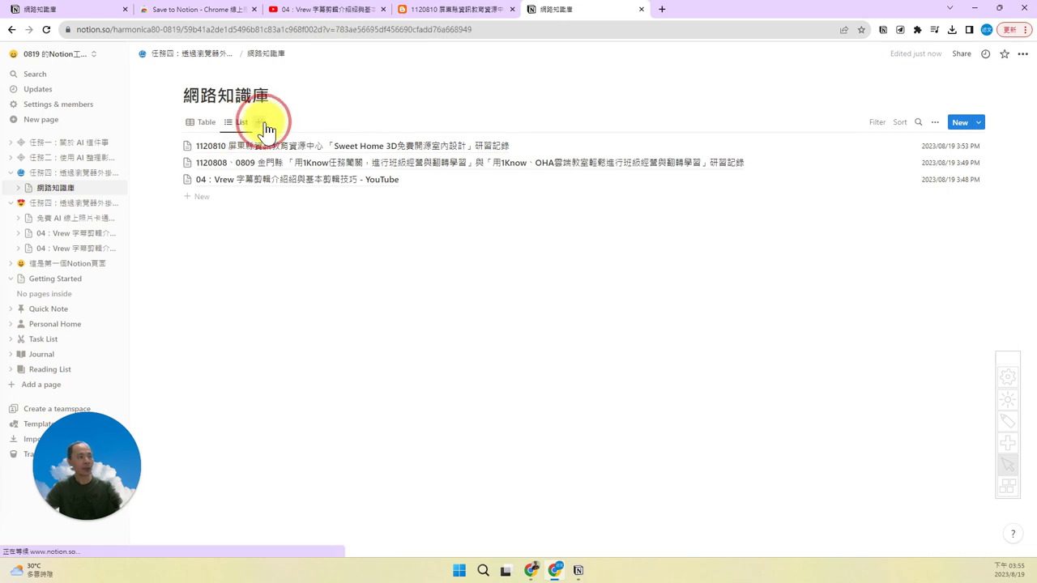
# Add a second Table view to 網路知識庫 and filter it to entries whose 標籤 contains 影片剪輯.
pyautogui.click(260, 123)
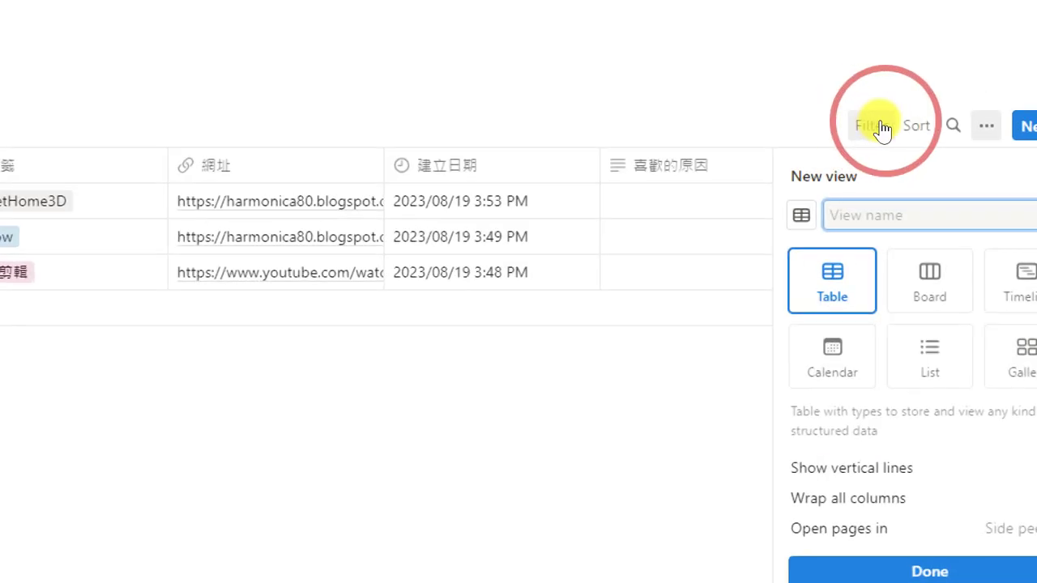
pyautogui.click(880, 127)
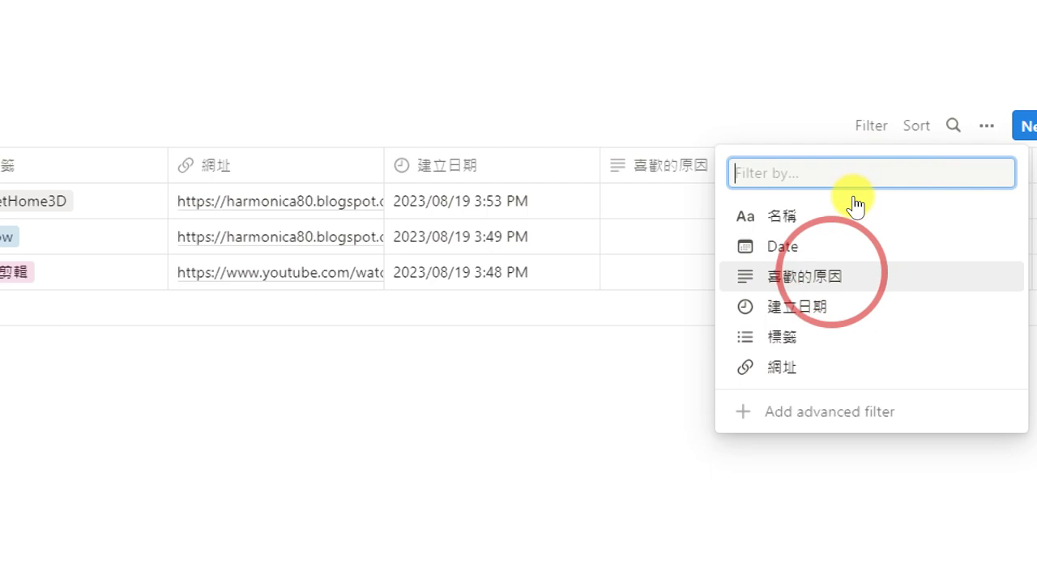
pyautogui.click(841, 236)
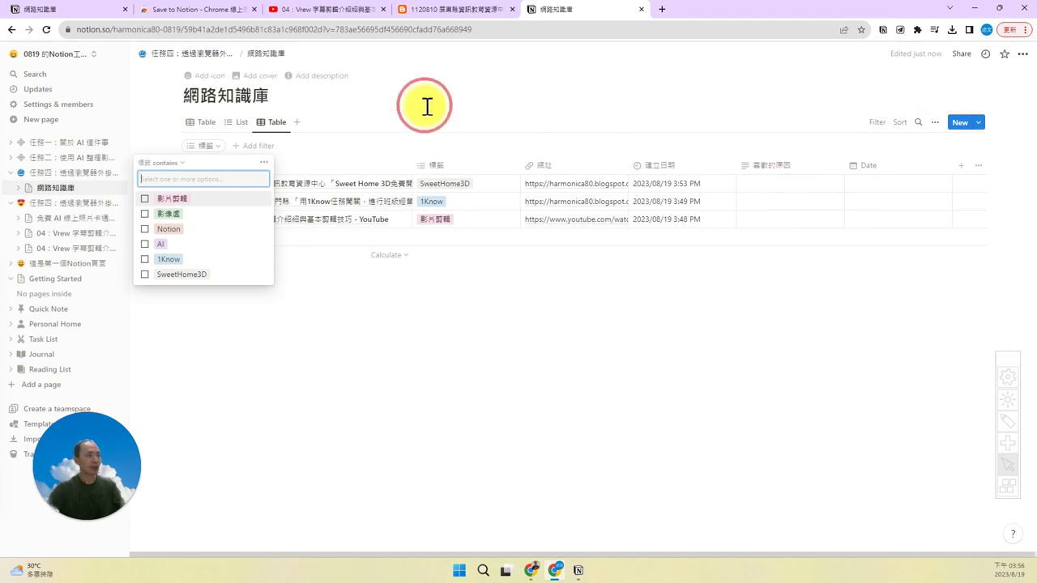
pyautogui.click(154, 135)
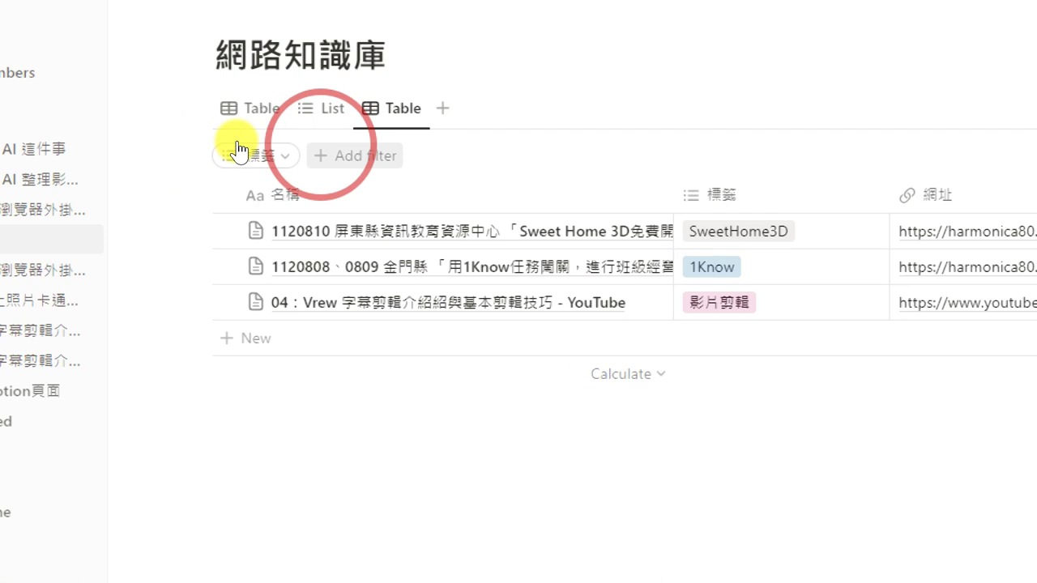
pyautogui.click(219, 158)
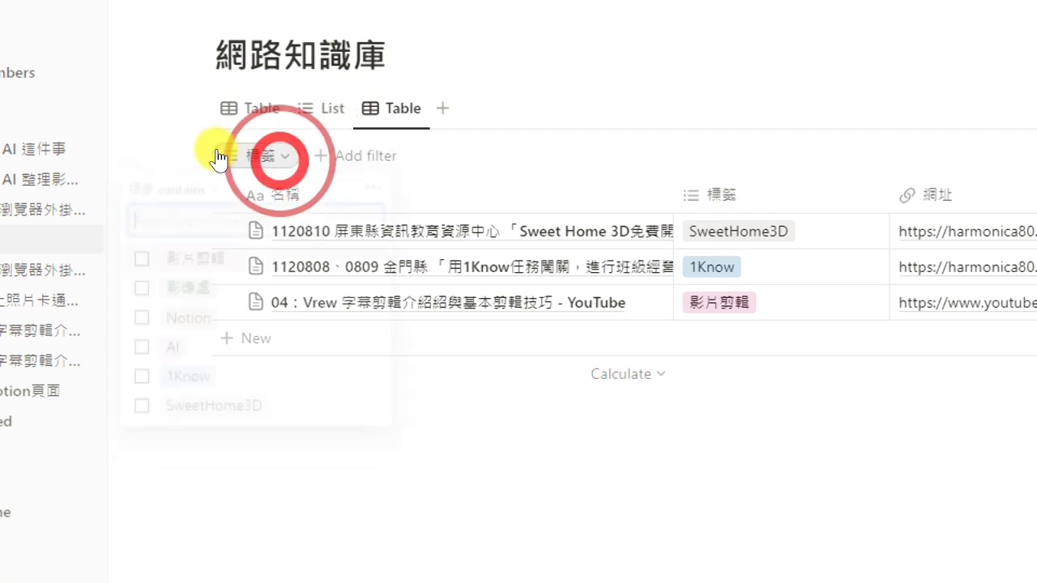
pyautogui.press('Up')
pyautogui.press('Return')
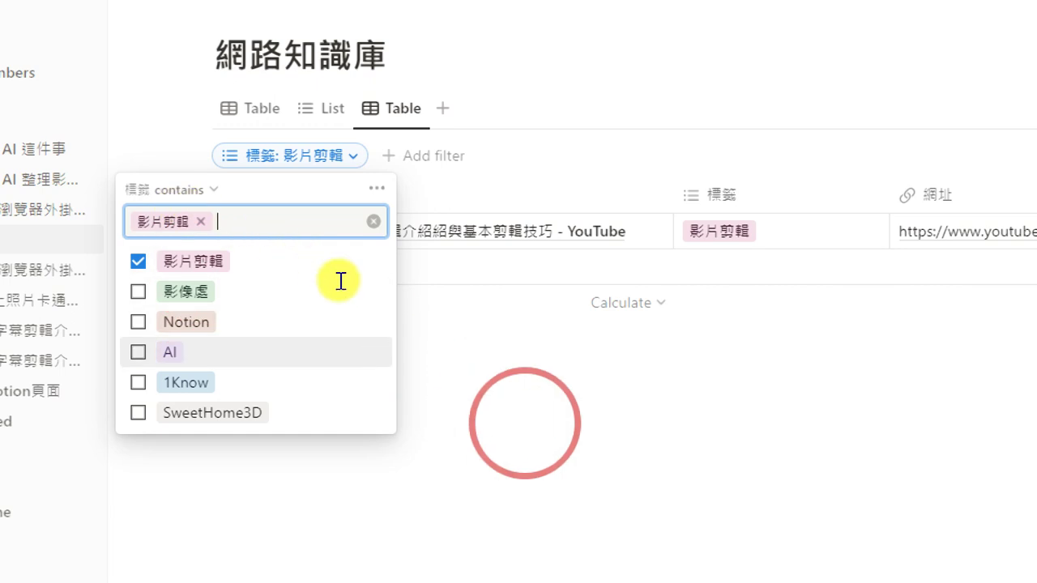
pyautogui.press('Escape')
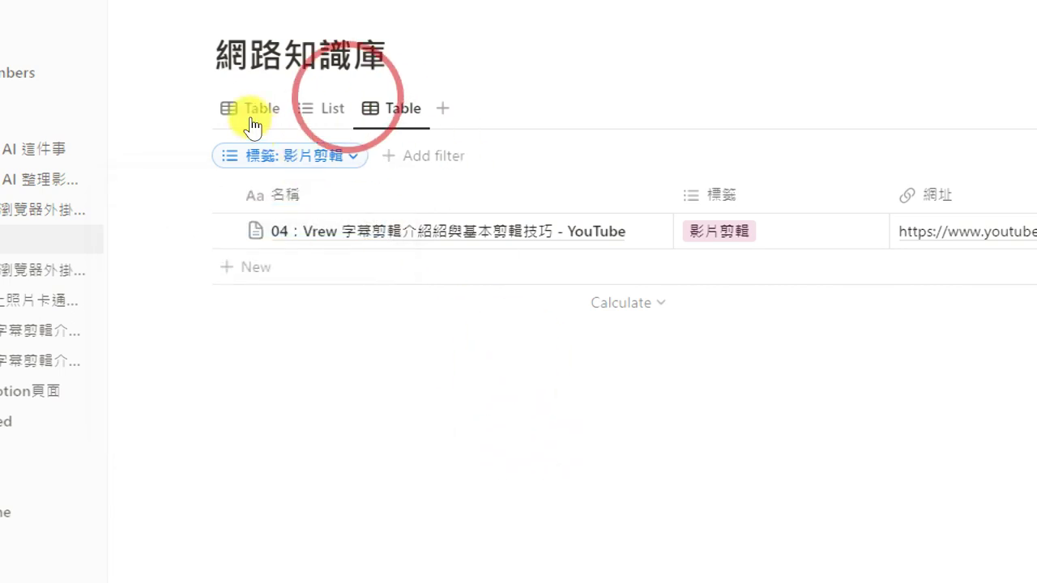
# Rename the filtered Table view as 影片資源.
pyautogui.click(391, 107)
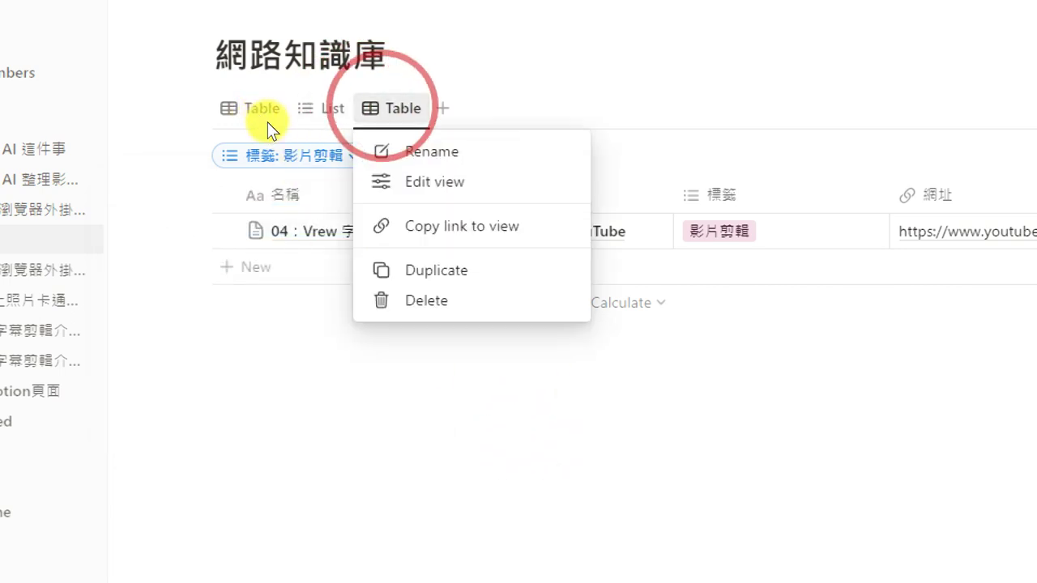
pyautogui.press('Escape')
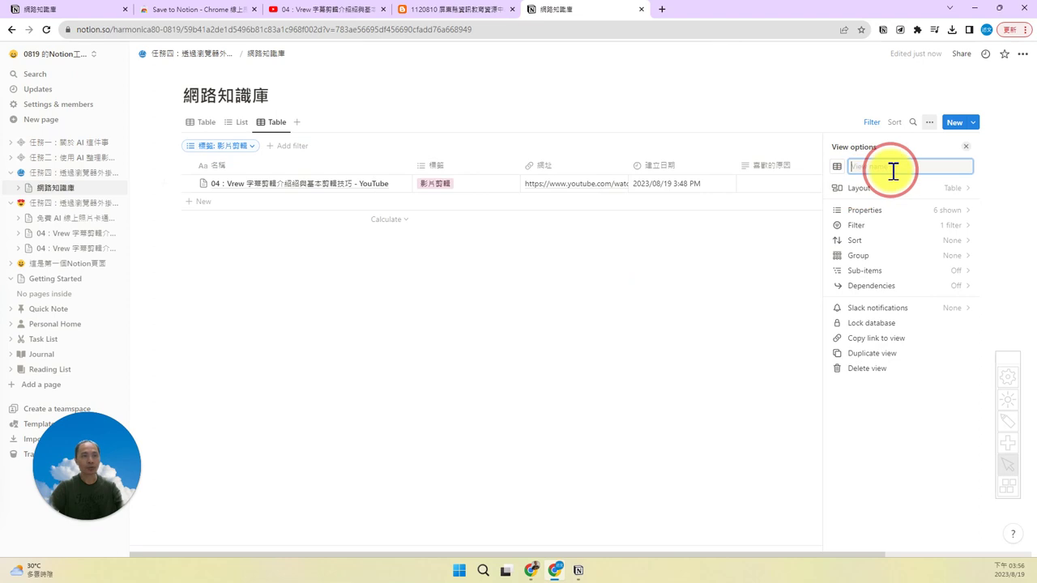
pyautogui.write('片剪')
pyautogui.write('資源')
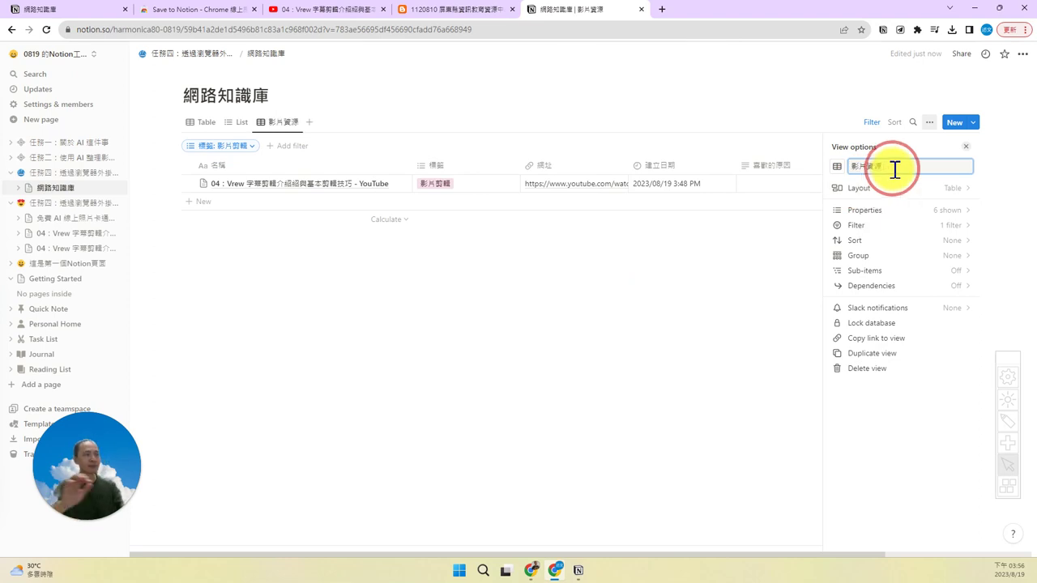
pyautogui.press('Return')
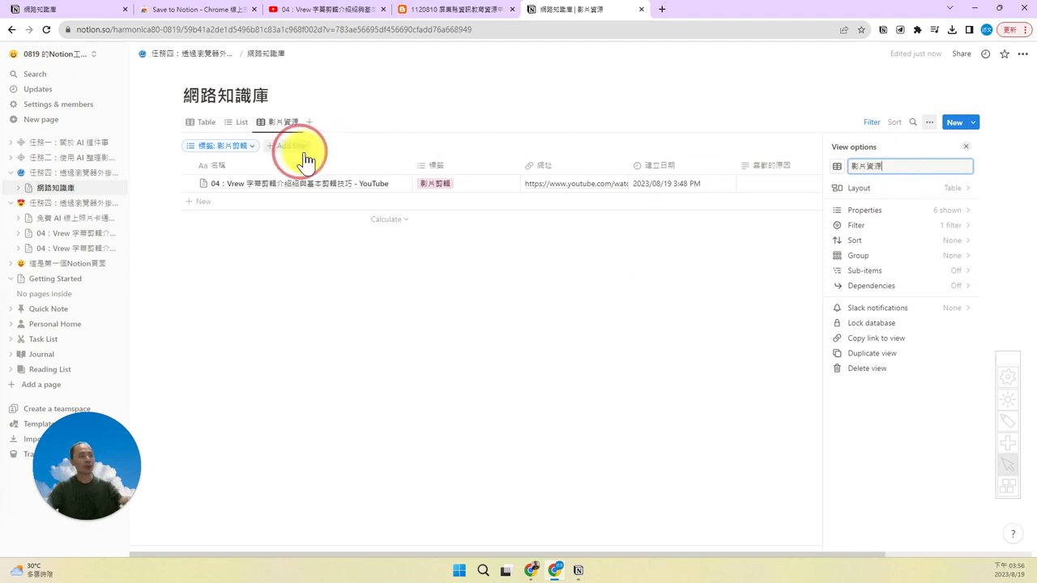
# Review the Table, List and 影片資源 views in turn.
pyautogui.click(207, 122)
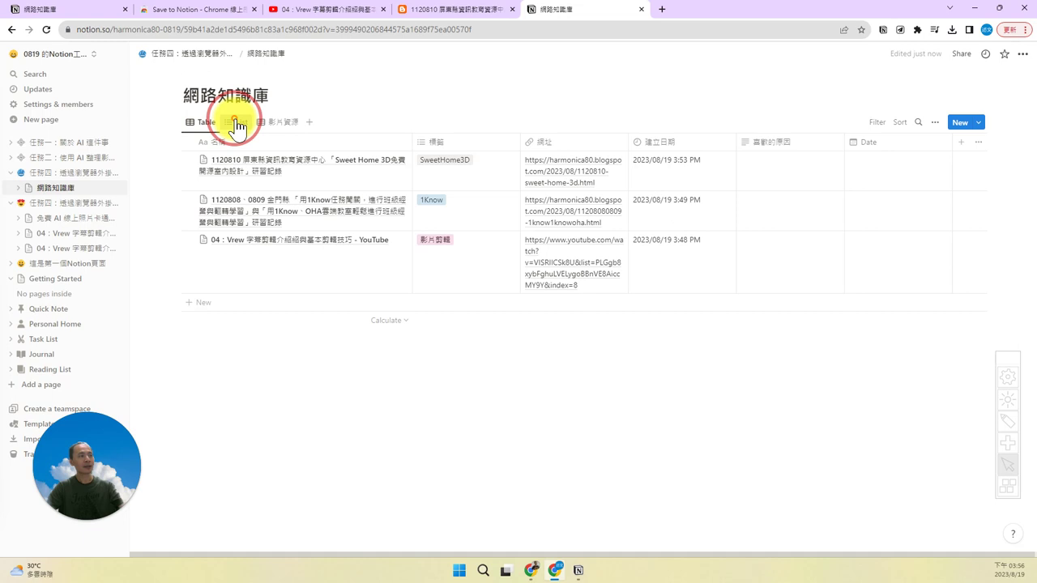
pyautogui.click(239, 122)
pyautogui.click(275, 127)
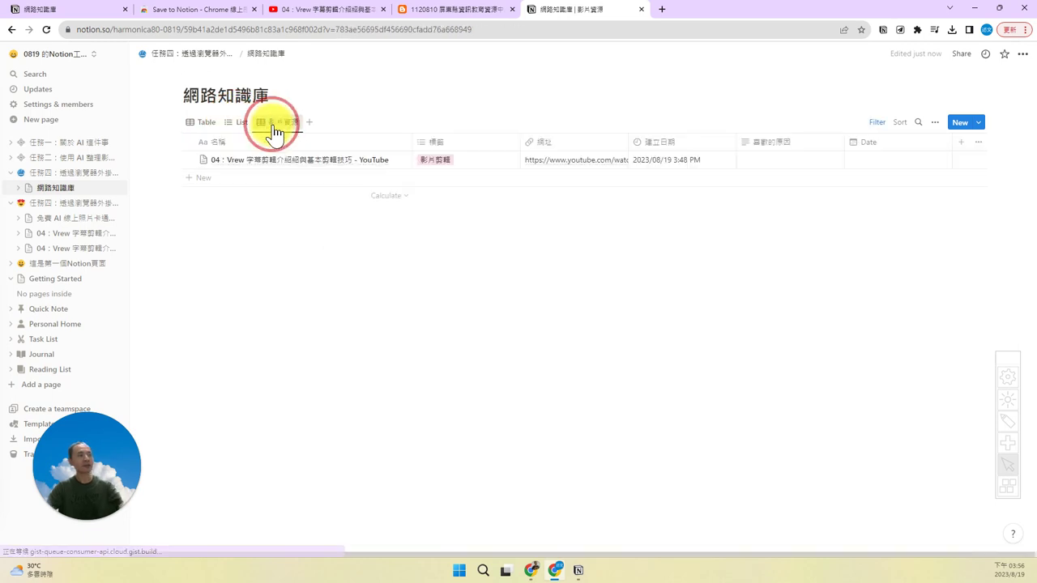
# Try the Board and Gallery layouts on the 影片資源 view, then set its layout back to Table.
pyautogui.click(933, 123)
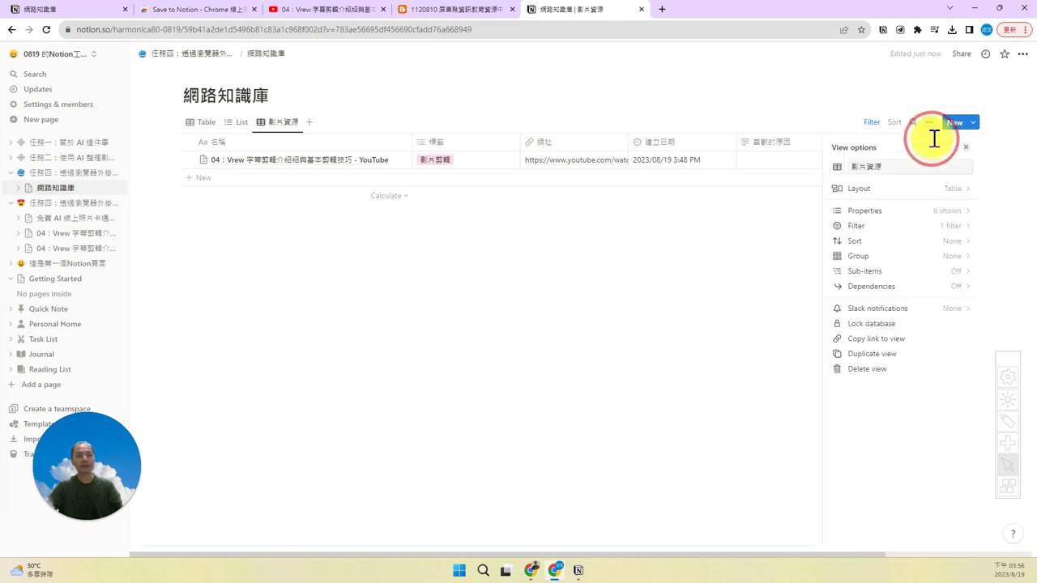
pyautogui.click(949, 191)
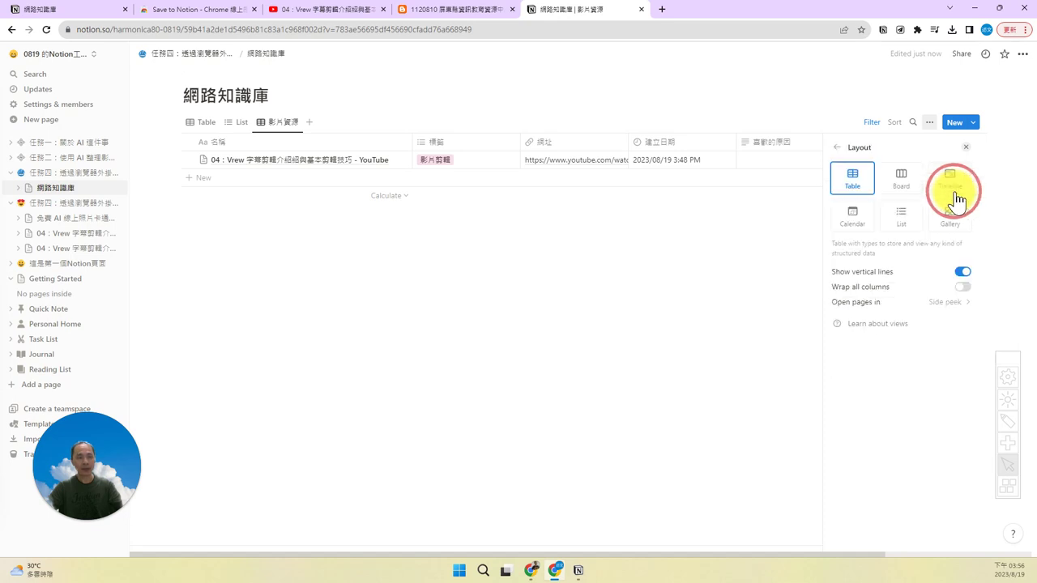
pyautogui.click(903, 180)
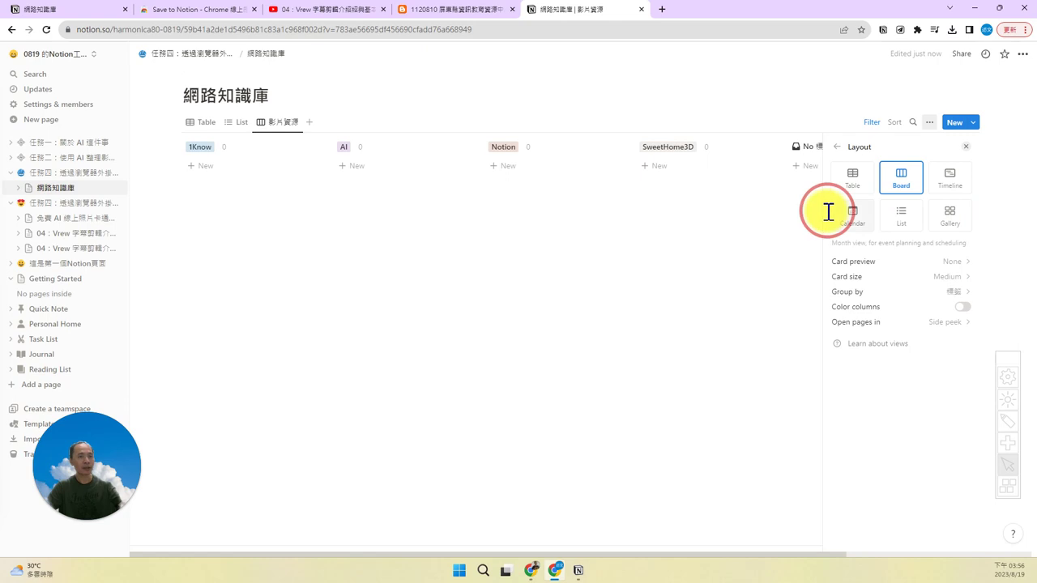
pyautogui.click(964, 215)
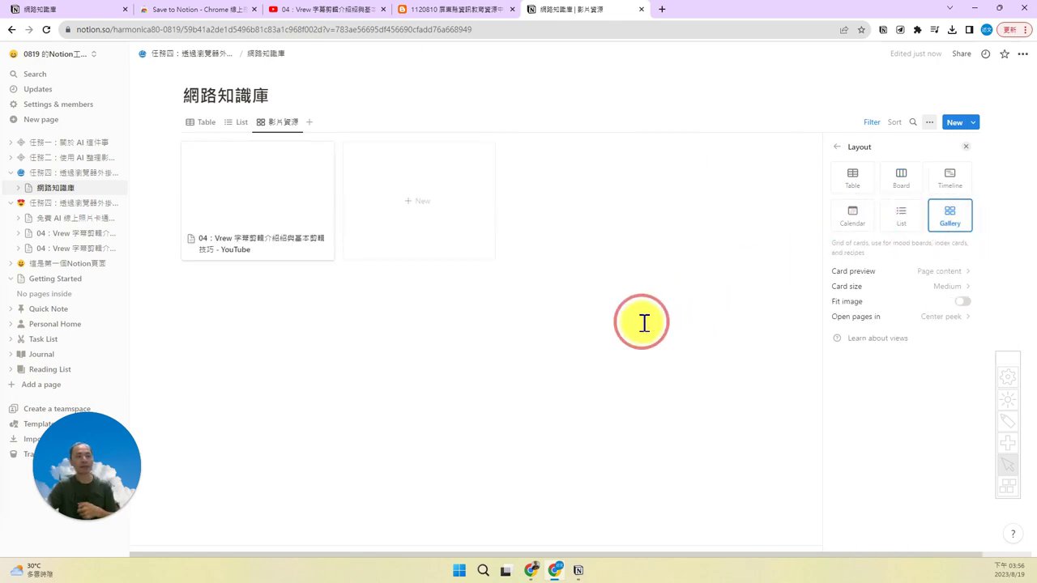
pyautogui.click(903, 181)
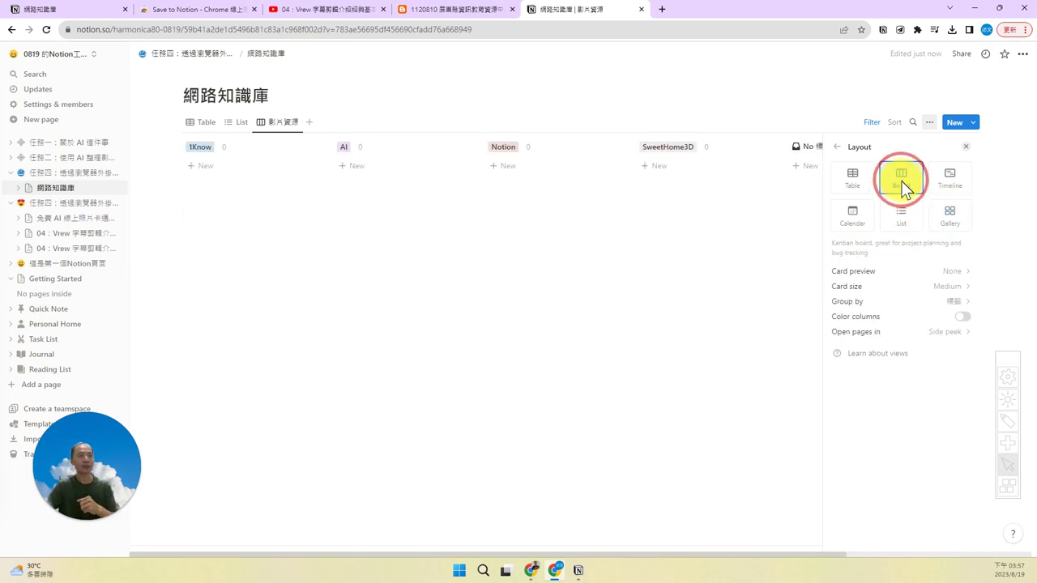
pyautogui.click(857, 180)
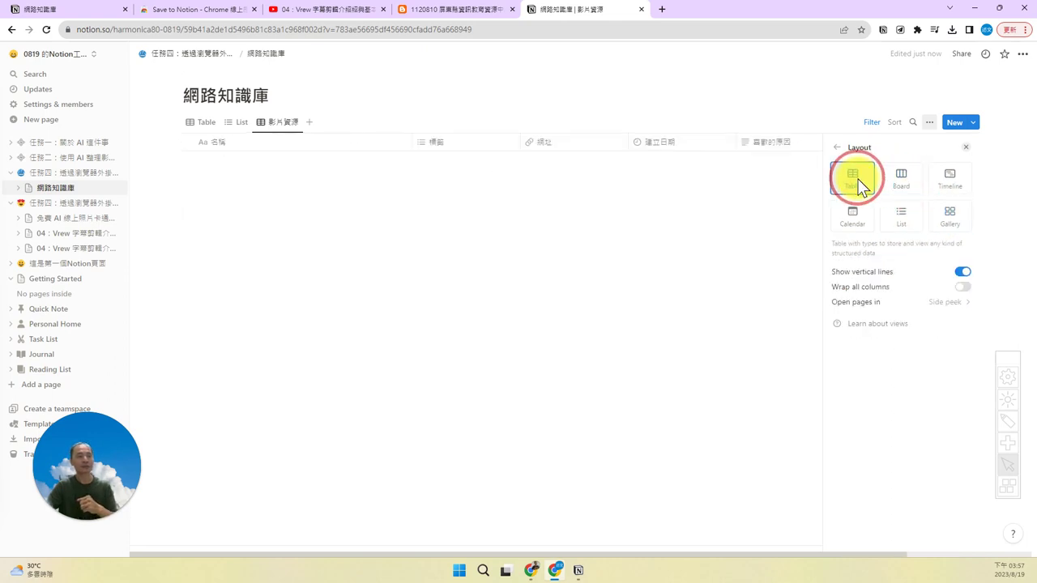
pyautogui.click(678, 287)
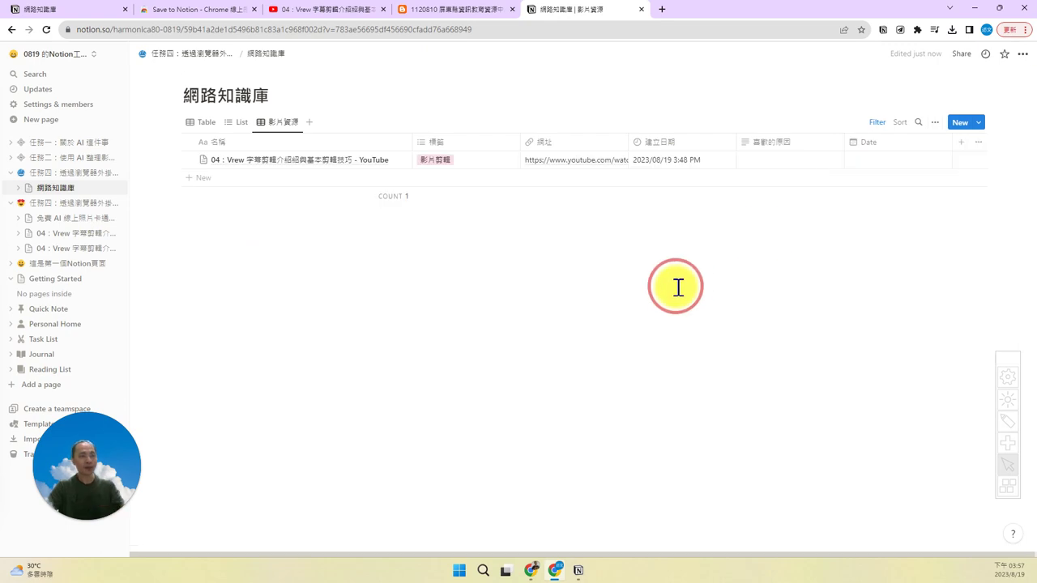